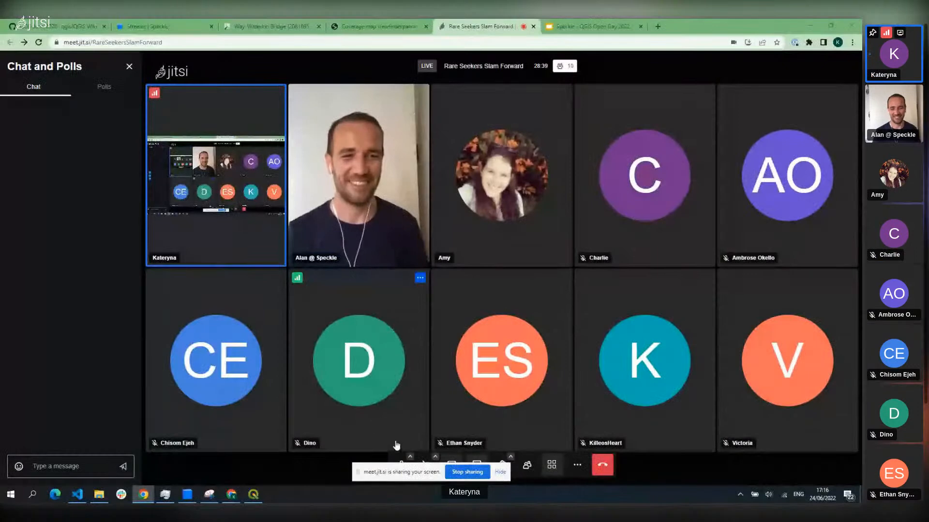
Switch to the Speckle site, open its home feed and show the full web address
{"action": "left_click", "coordinate": [154, 25]}
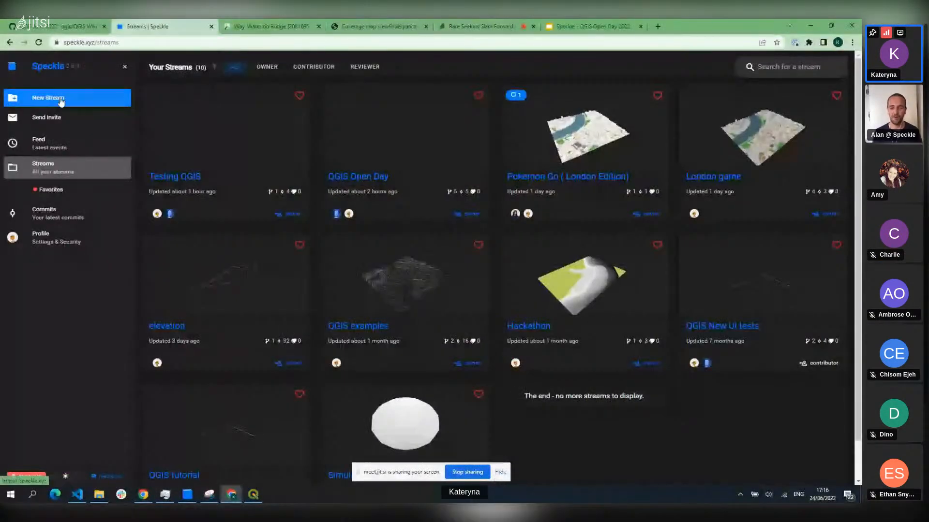
{"action": "left_click", "coordinate": [48, 67]}
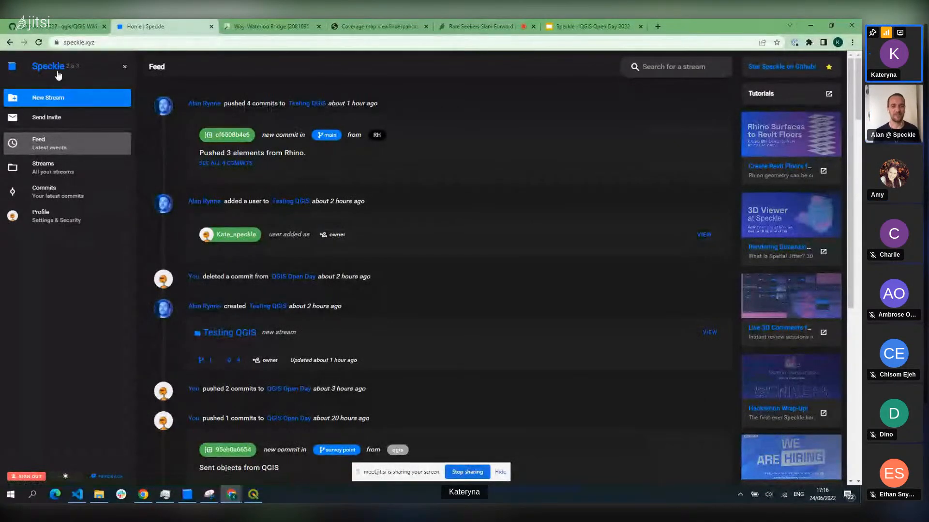
{"action": "left_click", "coordinate": [110, 42]}
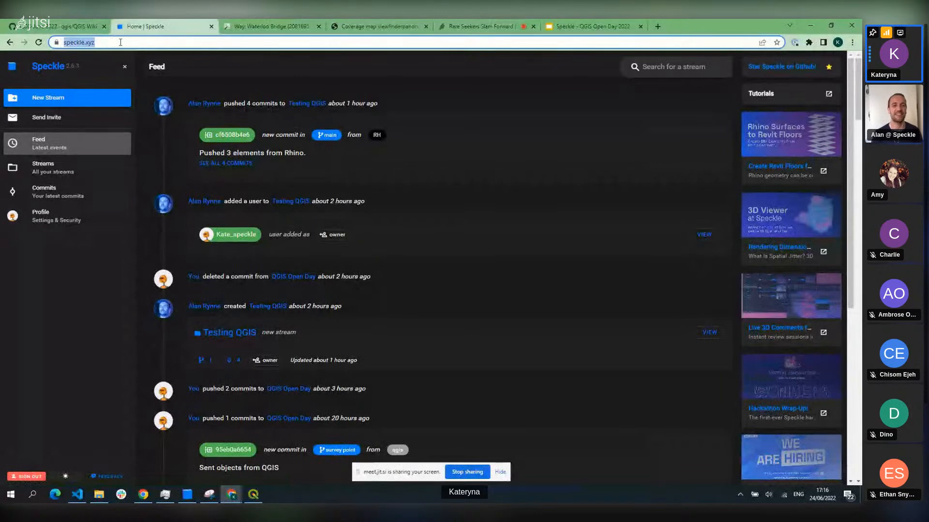
{"action": "left_click", "coordinate": [159, 44]}
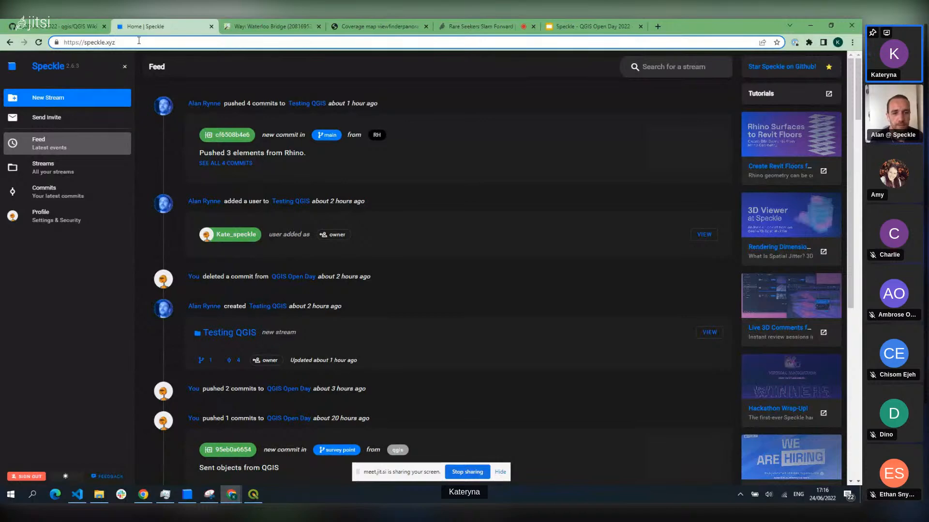
Switch to Speckle Manager, review the registered accounts, return to its home page and minimize it
{"action": "left_click", "coordinate": [188, 493]}
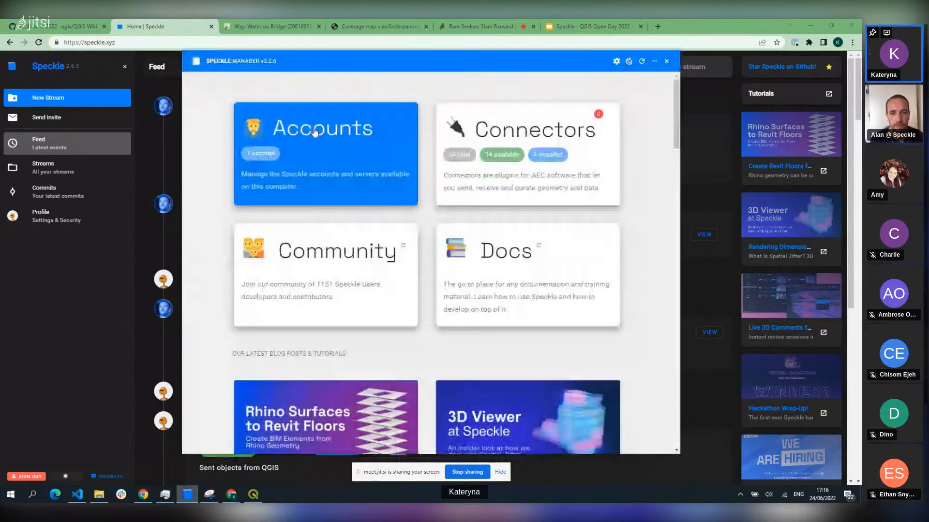
{"action": "left_click", "coordinate": [415, 159]}
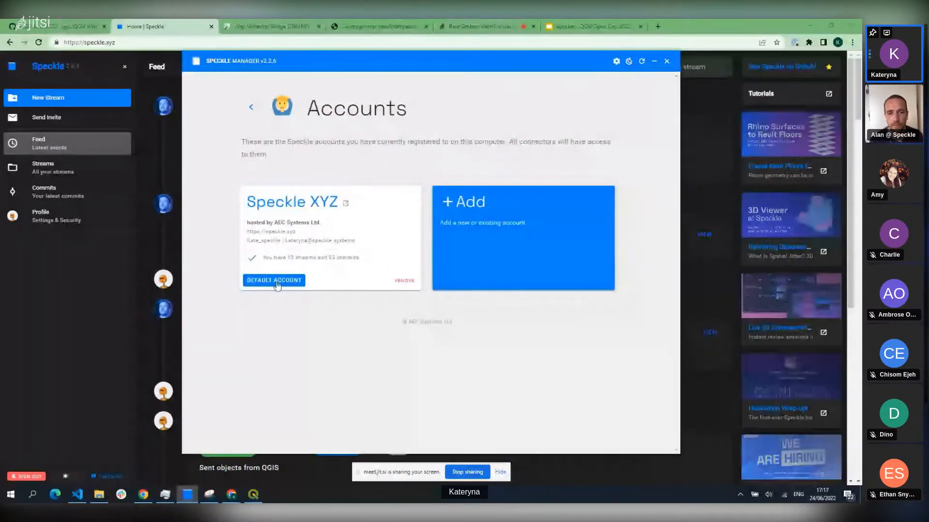
{"action": "left_click", "coordinate": [250, 104]}
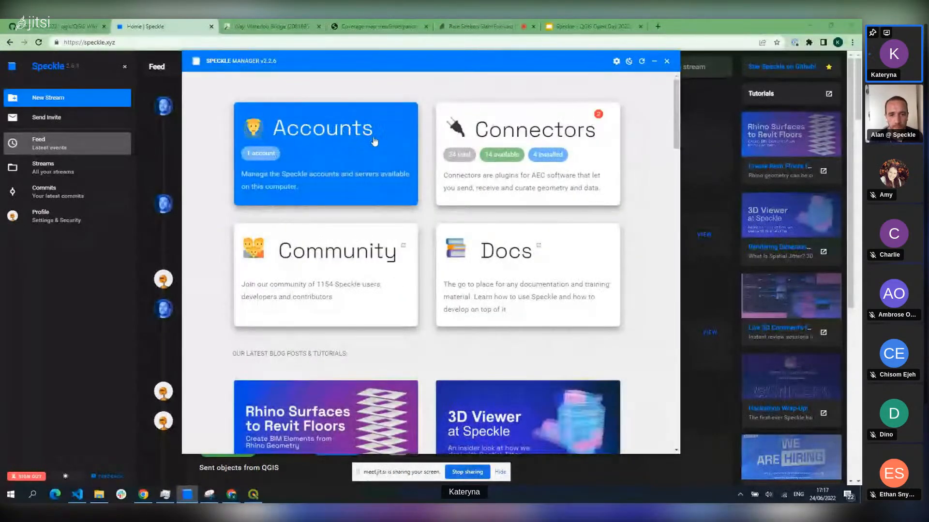
{"action": "left_click", "coordinate": [654, 61]}
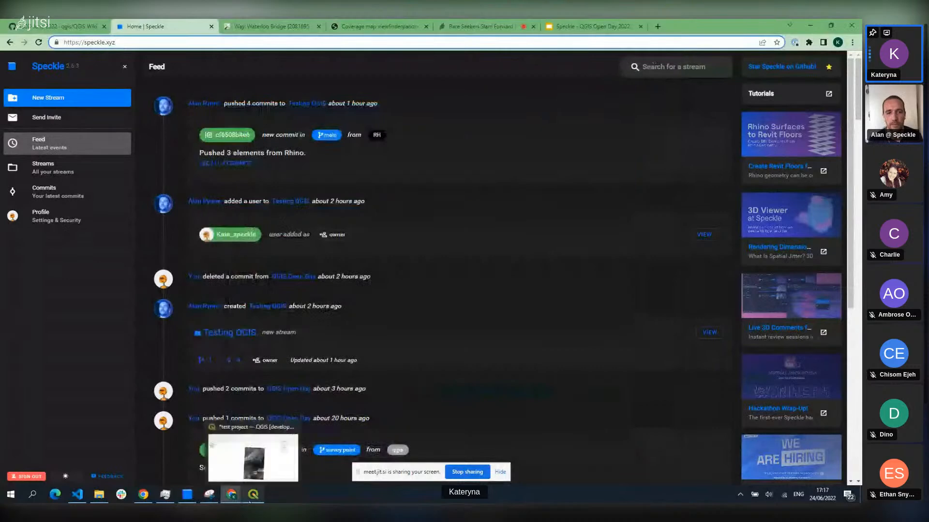
Switch to QGIS and have the plugin manager also show experimental plugins
{"action": "left_click", "coordinate": [250, 498]}
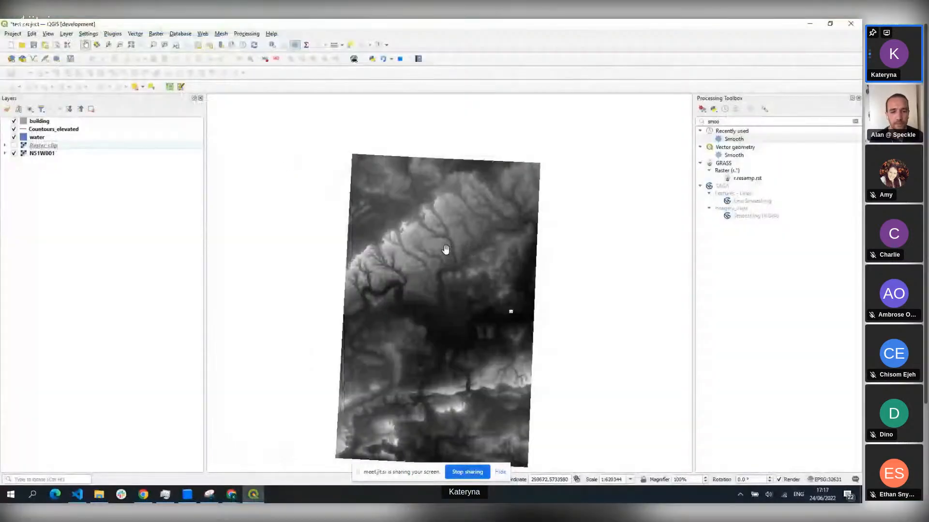
{"action": "left_click_drag", "start_coordinate": [440, 244], "coordinate": [443, 250]}
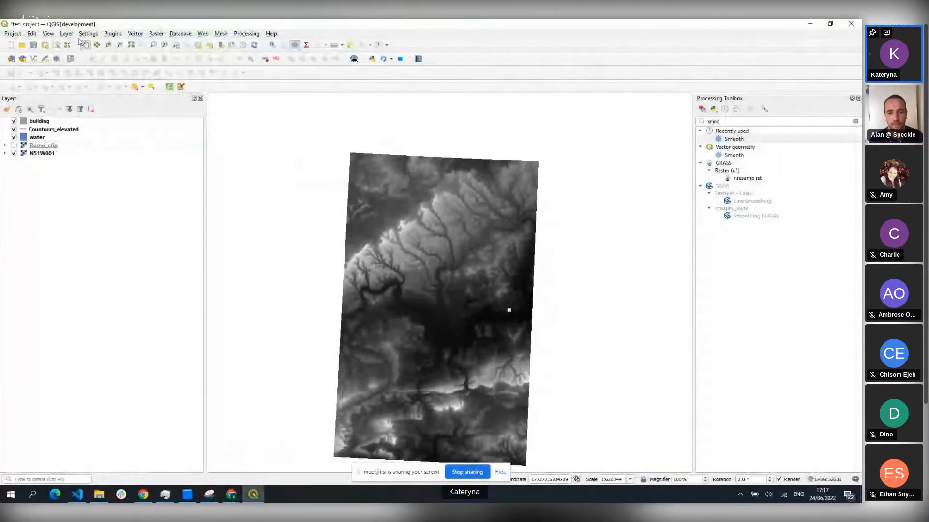
{"action": "left_click", "coordinate": [113, 34]}
{"action": "left_click", "coordinate": [114, 45]}
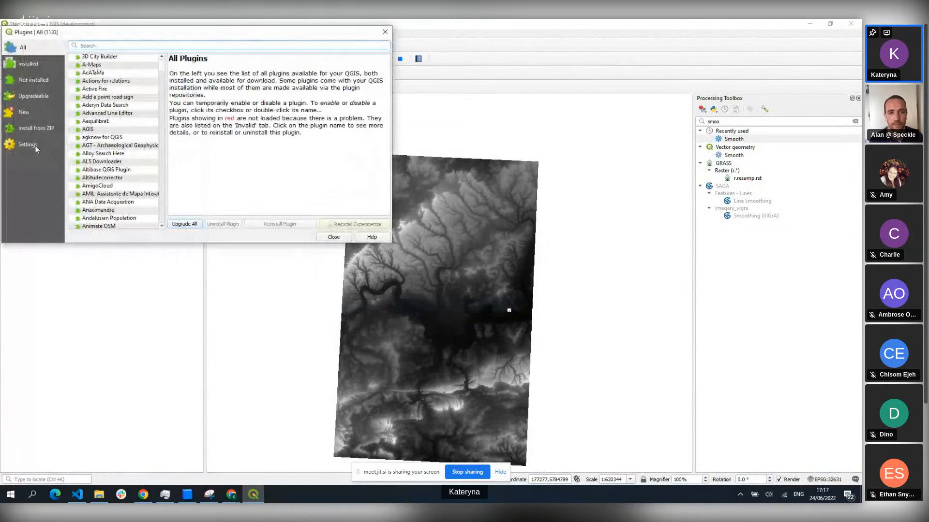
{"action": "left_click", "coordinate": [34, 147]}
{"action": "left_click", "coordinate": [85, 97]}
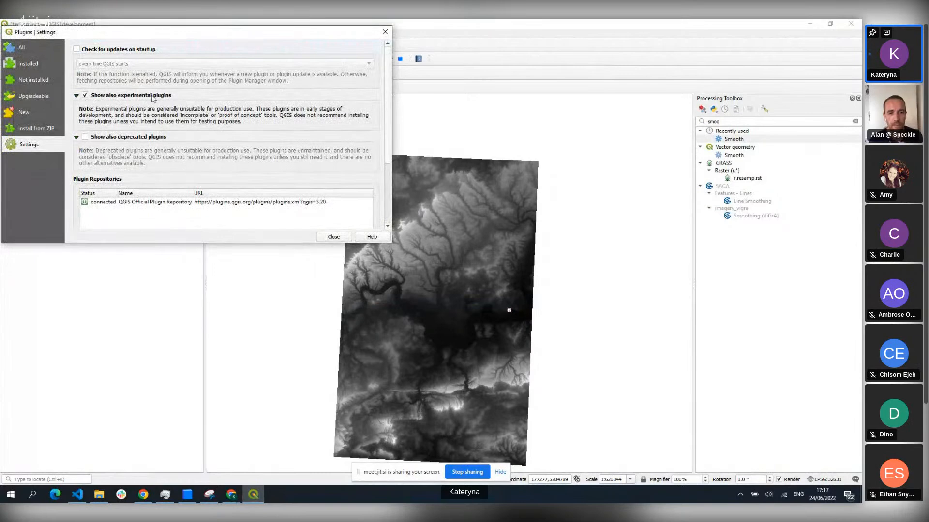
Search all QGIS plugins for "speckle", close the plugin manager and return to the Speckle site in the browser
{"action": "left_click", "coordinate": [35, 49]}
{"action": "type", "text": "speckle"}
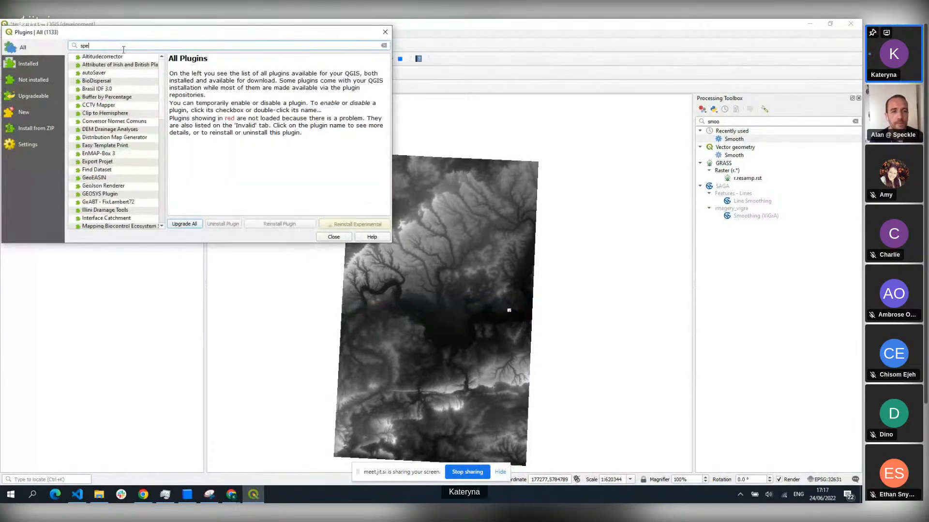
{"action": "left_click", "coordinate": [385, 32]}
{"action": "left_click", "coordinate": [816, 25]}
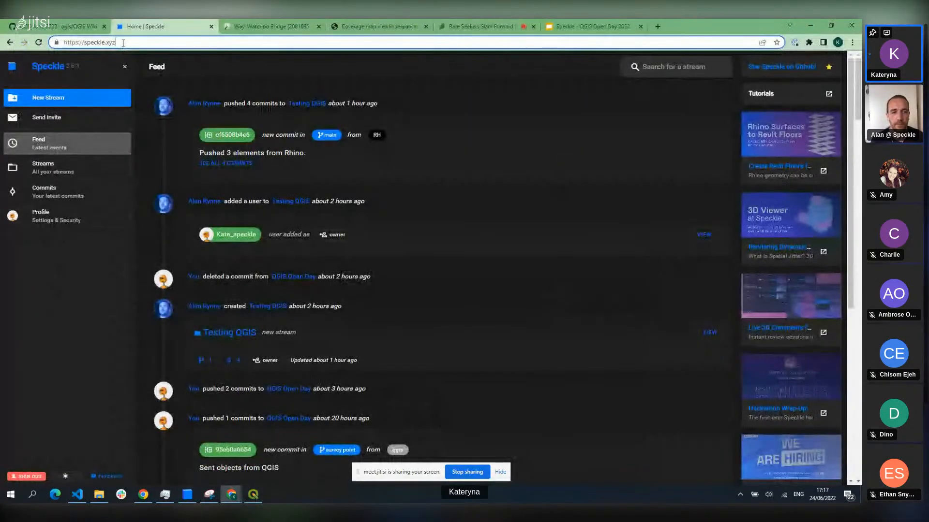
Open the new stream form, search for a collaborator by name, and dismiss the form without creating a stream
{"action": "left_click", "coordinate": [65, 98]}
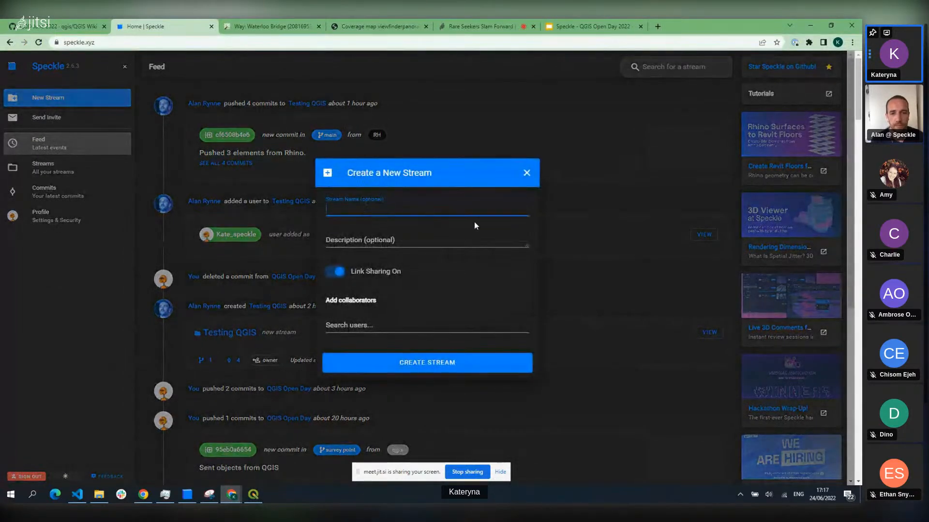
{"action": "left_click", "coordinate": [354, 325]}
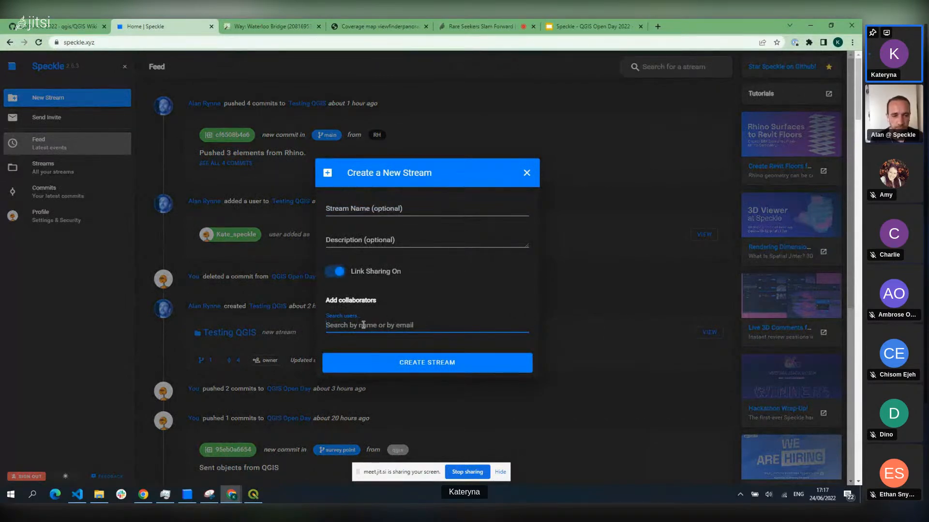
{"action": "type", "text": "alan"}
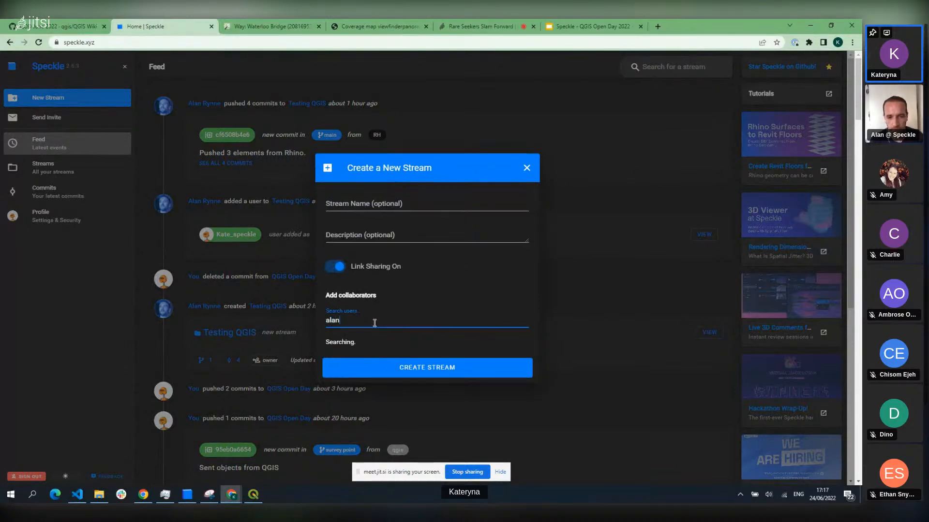
{"action": "scroll", "coordinate": [401, 311], "scroll_direction": "down", "scroll_amount": 3}
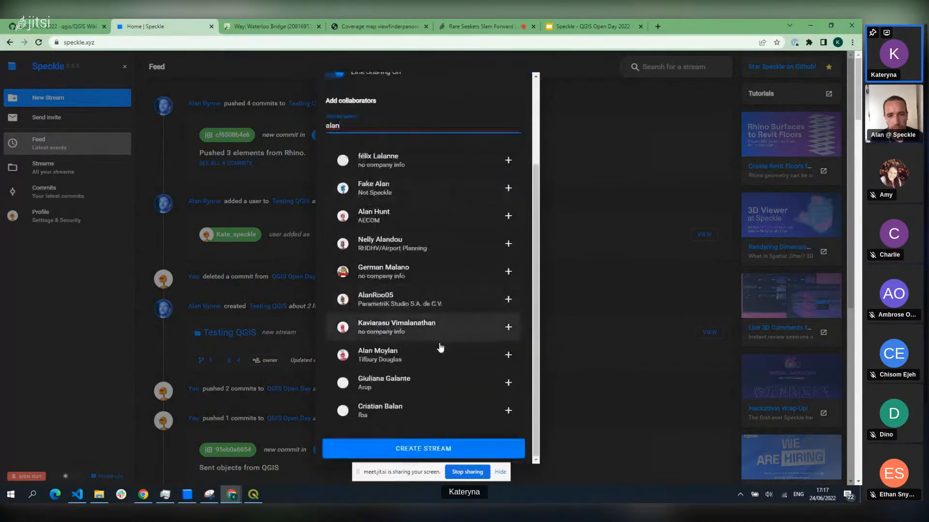
{"action": "scroll", "coordinate": [403, 311], "scroll_direction": "up", "scroll_amount": 3}
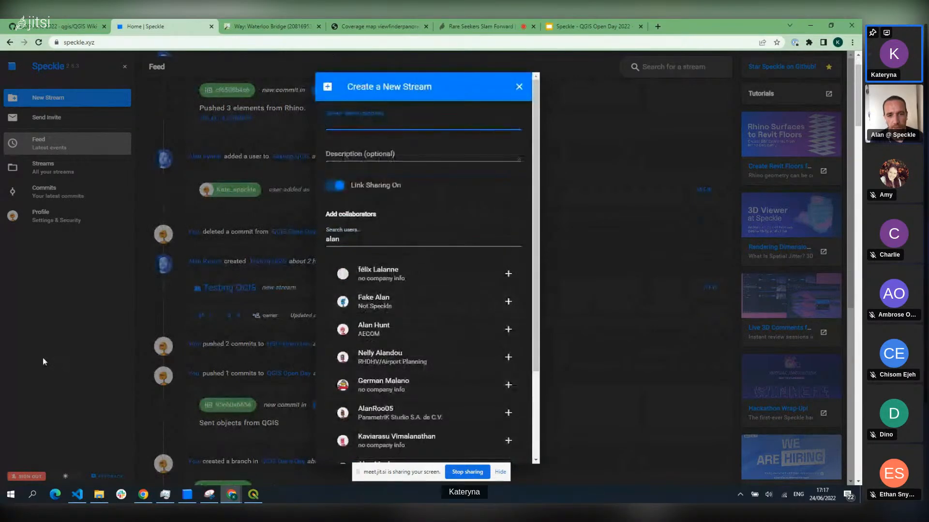
{"action": "left_click", "coordinate": [87, 149]}
{"action": "scroll", "coordinate": [87, 149], "scroll_direction": "up", "scroll_amount": 1}
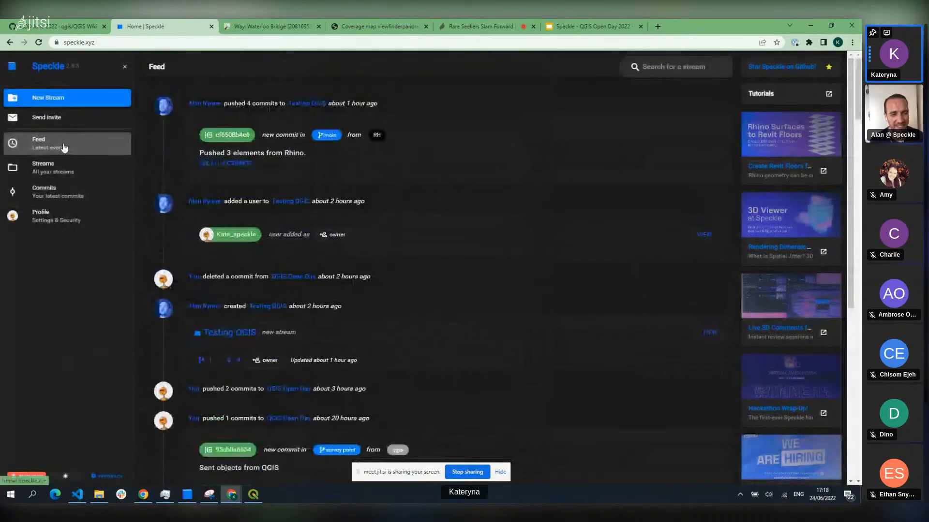
Open the QGIS Open Day stream from the streams list and review its latest commit, branches and collaborators
{"action": "left_click", "coordinate": [68, 179]}
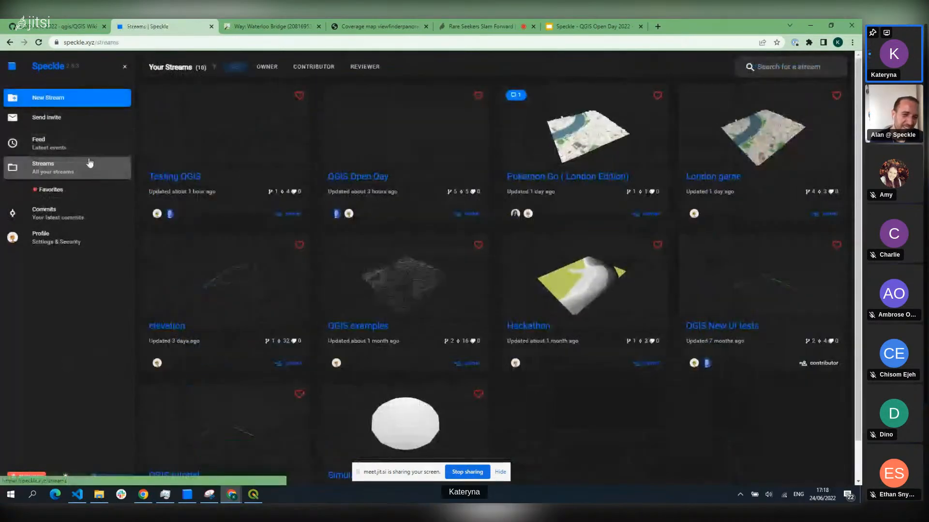
{"action": "left_click", "coordinate": [374, 178]}
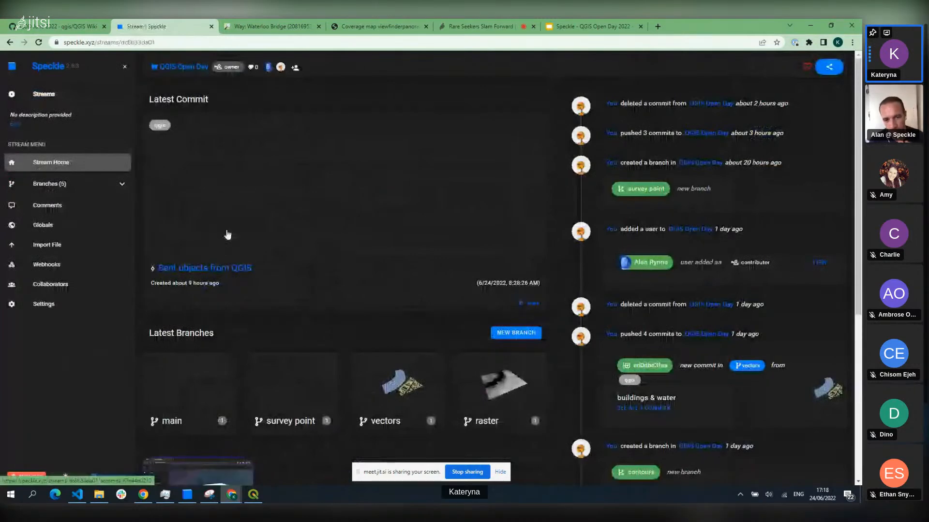
{"action": "scroll", "coordinate": [263, 212], "scroll_direction": "down", "scroll_amount": 3}
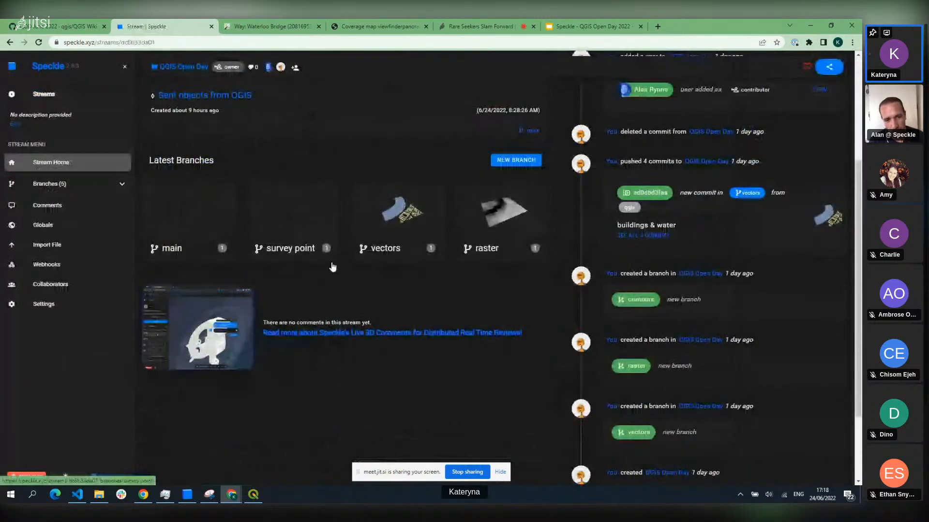
{"action": "scroll", "coordinate": [262, 212], "scroll_direction": "up", "scroll_amount": 3}
{"action": "mouse_move", "coordinate": [269, 71]}
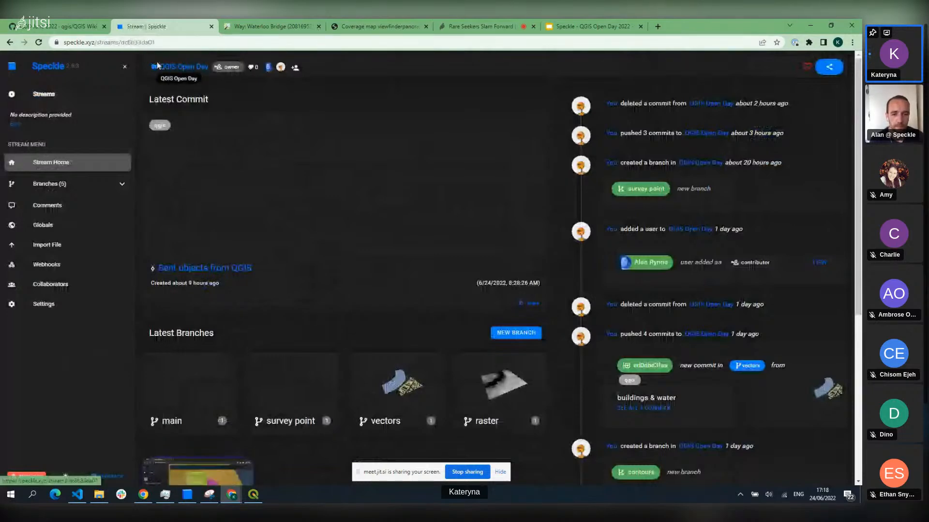
Switch to the QGIS test project and move the screen-sharing notice clear of the map canvas
{"action": "left_click", "coordinate": [811, 27]}
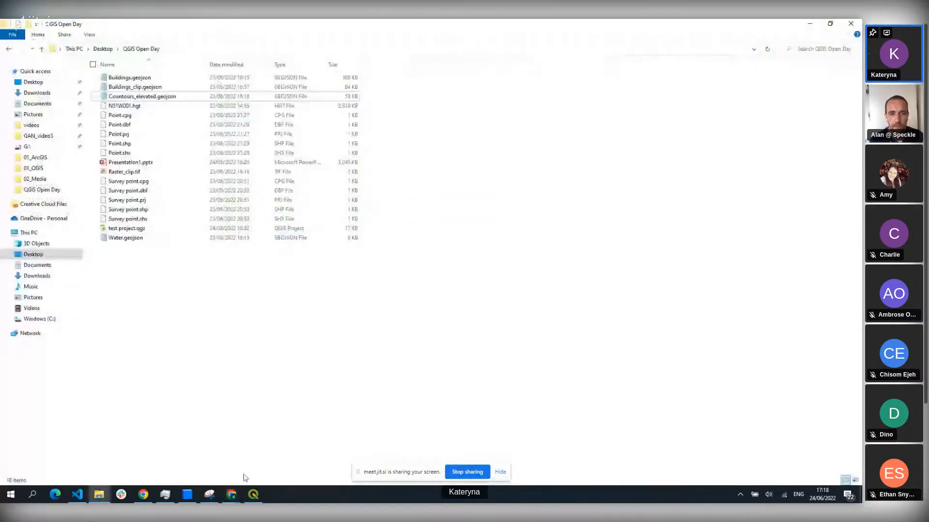
{"action": "left_click", "coordinate": [254, 494]}
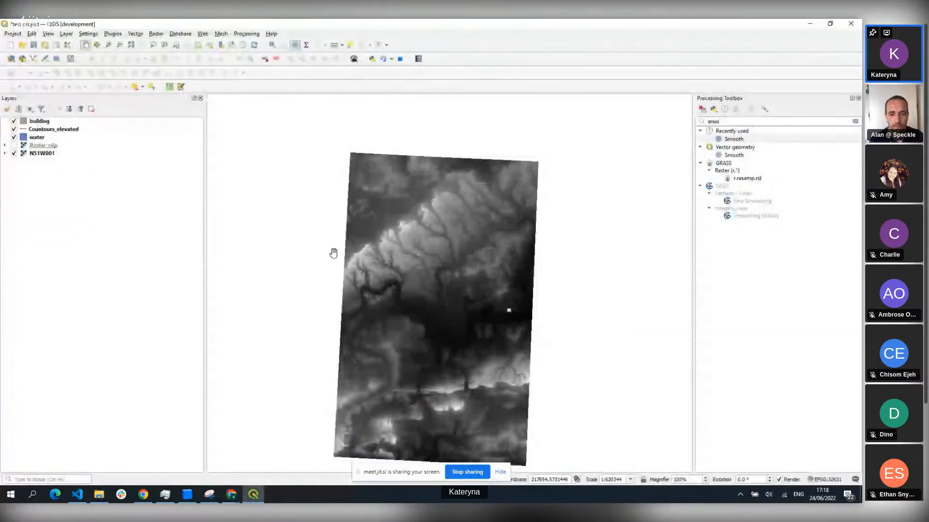
{"action": "left_click_drag", "start_coordinate": [307, 318], "coordinate": [303, 301]}
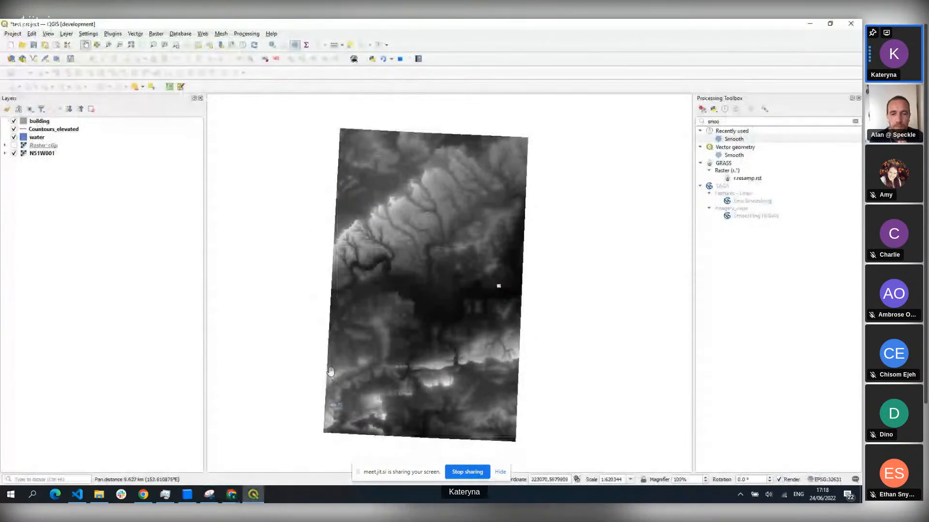
{"action": "left_click", "coordinate": [358, 472]}
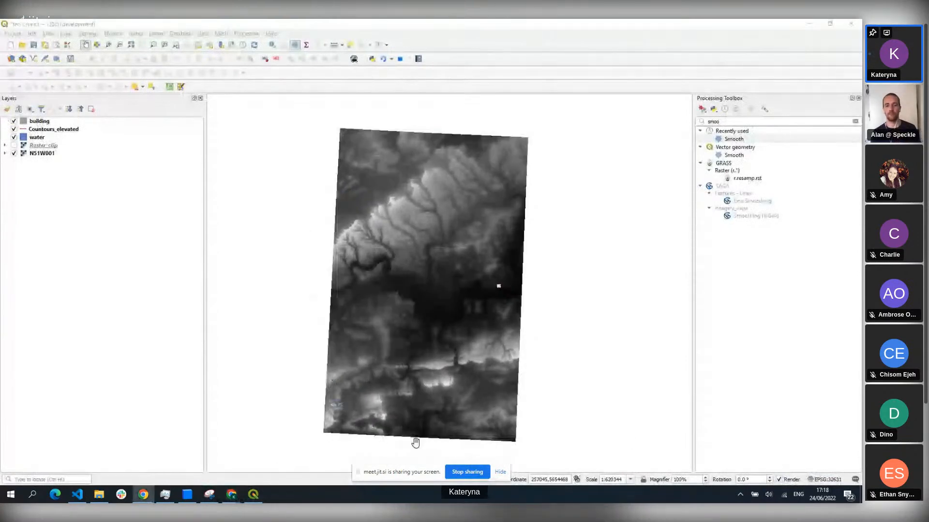
{"action": "left_click_drag", "start_coordinate": [359, 472], "coordinate": [713, 460]}
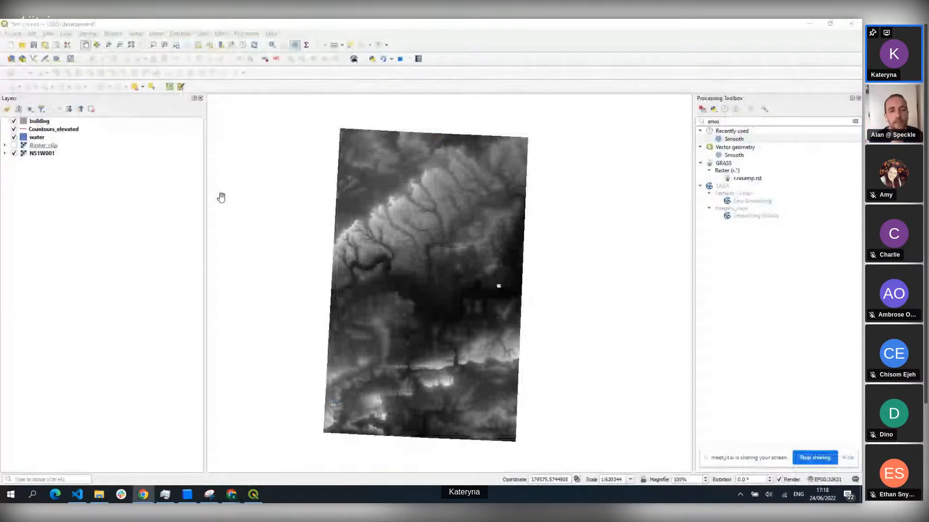
Hide the N51W001 raster layer and show the Raster_clip layer beneath the building, contour and water layers
{"action": "mouse_move", "coordinate": [417, 276]}
{"action": "left_mouse_down"}
{"action": "mouse_move", "coordinate": [404, 253]}
{"action": "mouse_move", "coordinate": [417, 269]}
{"action": "left_mouse_up"}
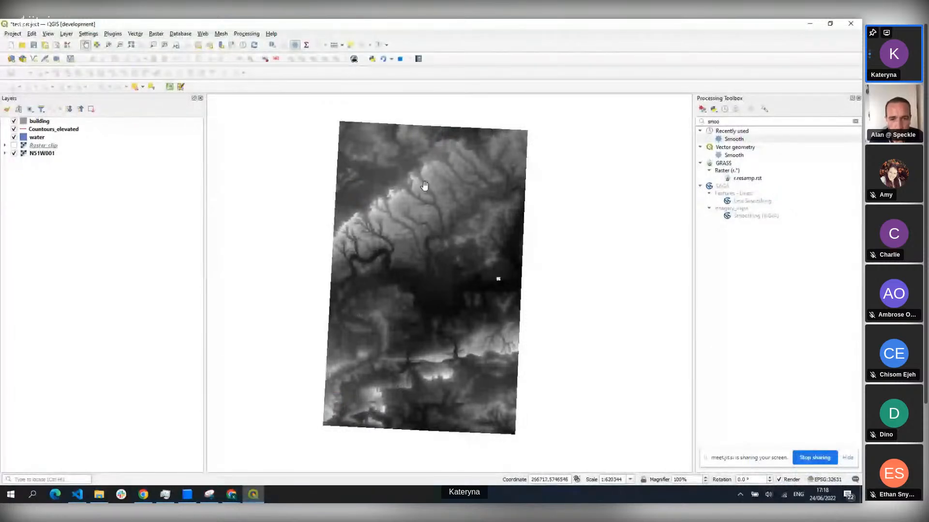
{"action": "scroll", "coordinate": [501, 280], "scroll_direction": "up", "scroll_amount": 2}
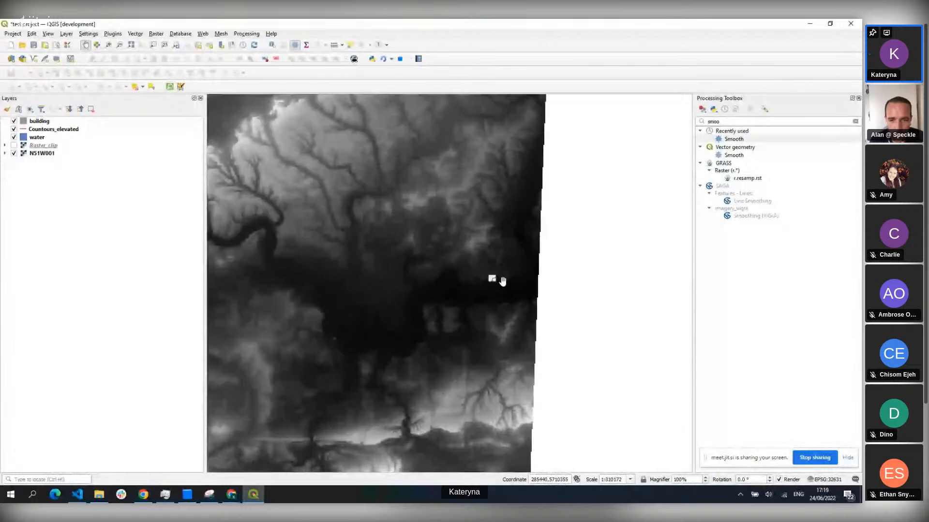
{"action": "scroll", "coordinate": [503, 293], "scroll_direction": "up", "scroll_amount": 2}
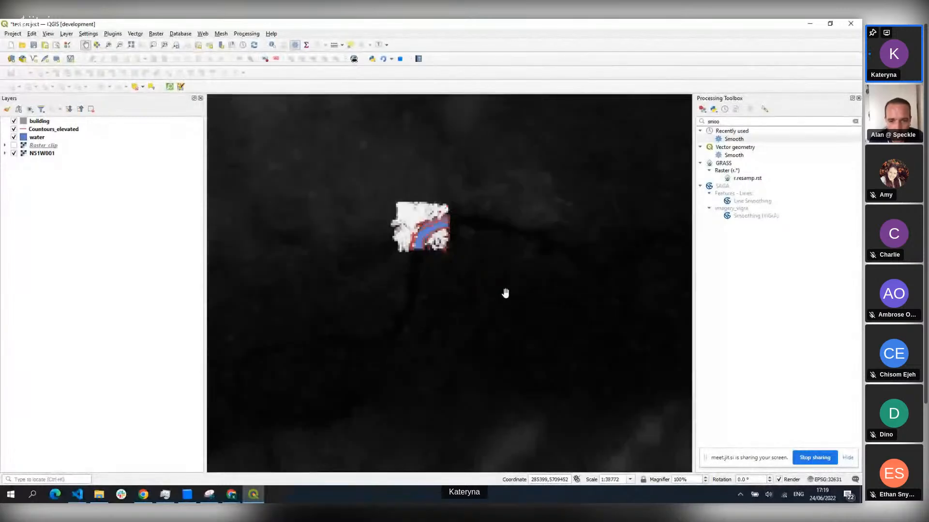
{"action": "scroll", "coordinate": [413, 201], "scroll_direction": "up", "scroll_amount": 3}
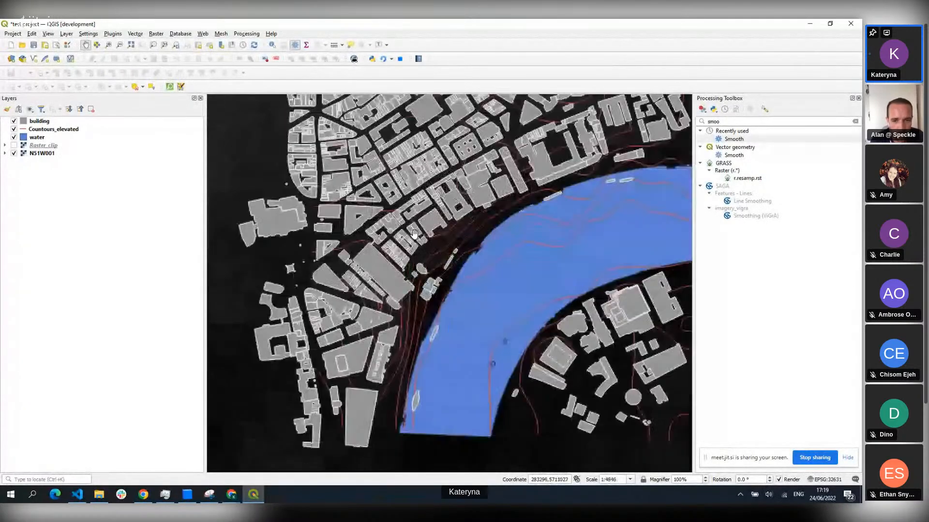
{"action": "left_click", "coordinate": [14, 154]}
{"action": "left_click", "coordinate": [14, 145]}
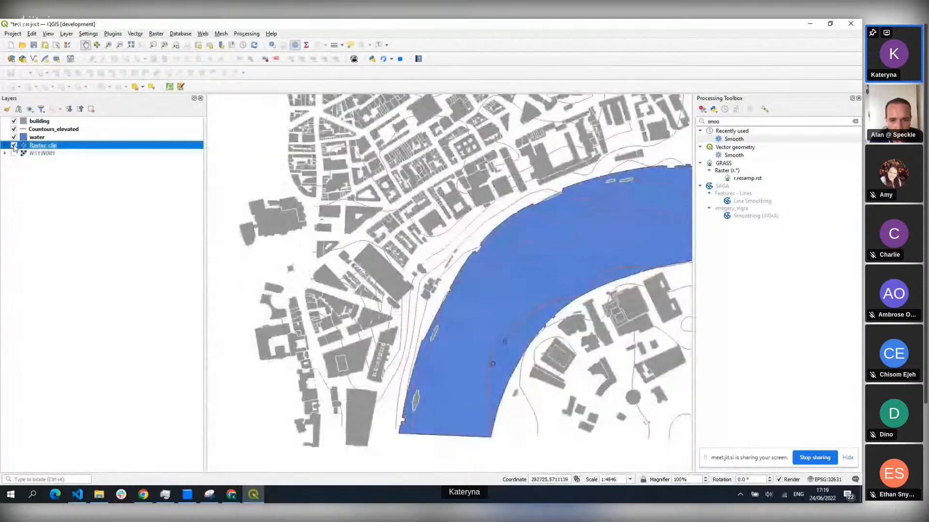
{"action": "scroll", "coordinate": [293, 303], "scroll_direction": "down", "scroll_amount": 1}
{"action": "scroll", "coordinate": [343, 294], "scroll_direction": "up", "scroll_amount": 1}
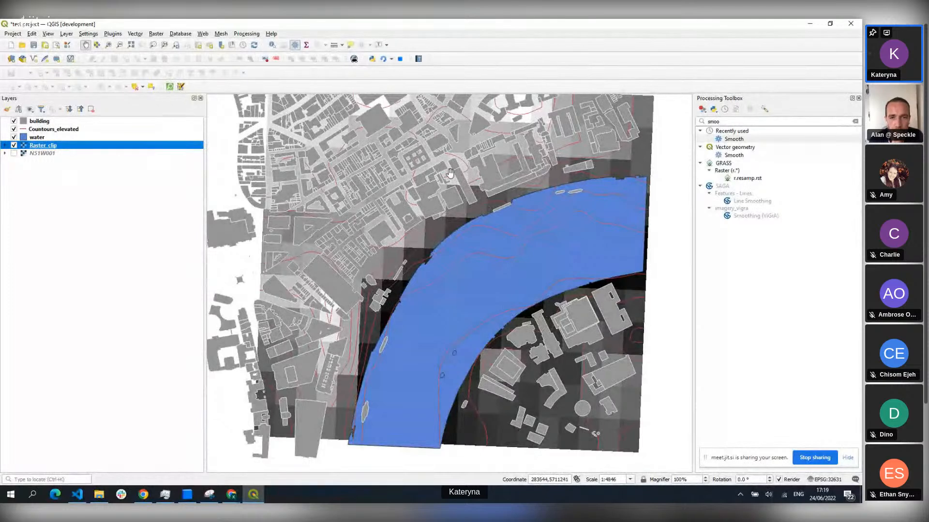
Review the building layer's attribute table, switch its editing mode on and off again, and close the table
{"action": "left_click_drag", "start_coordinate": [484, 198], "coordinate": [484, 214]}
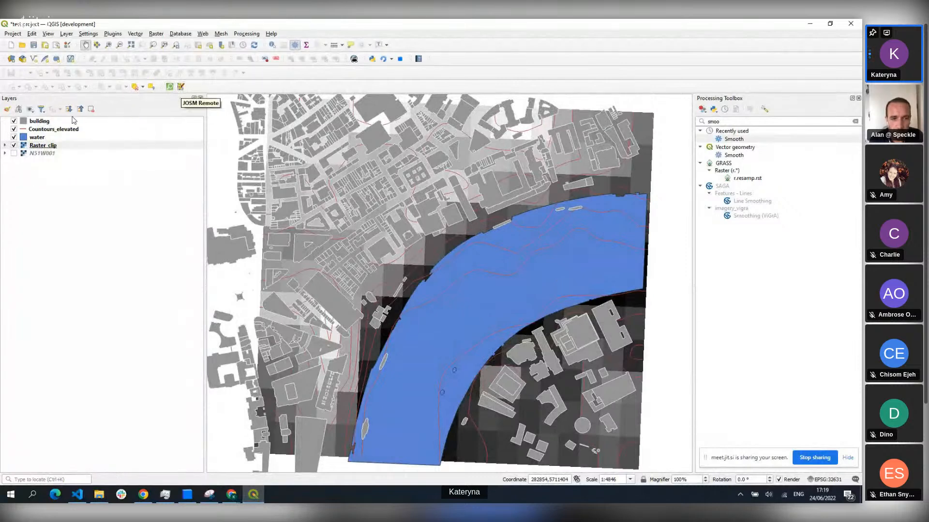
{"action": "left_click", "coordinate": [43, 123]}
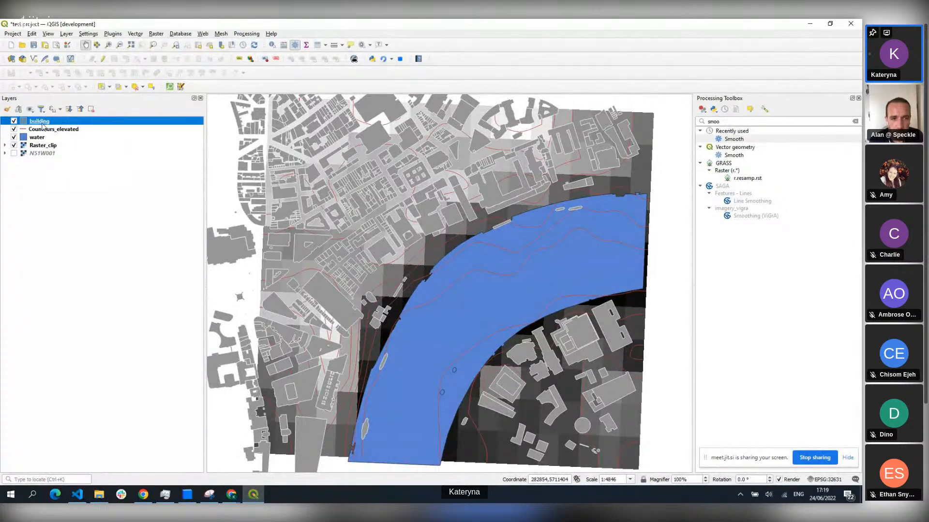
{"action": "left_click", "coordinate": [319, 45]}
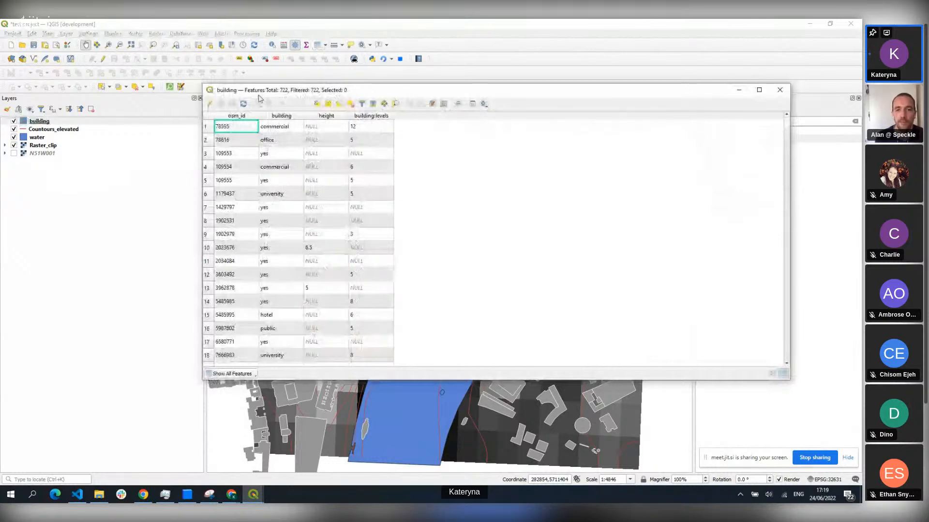
{"action": "left_click", "coordinate": [209, 107]}
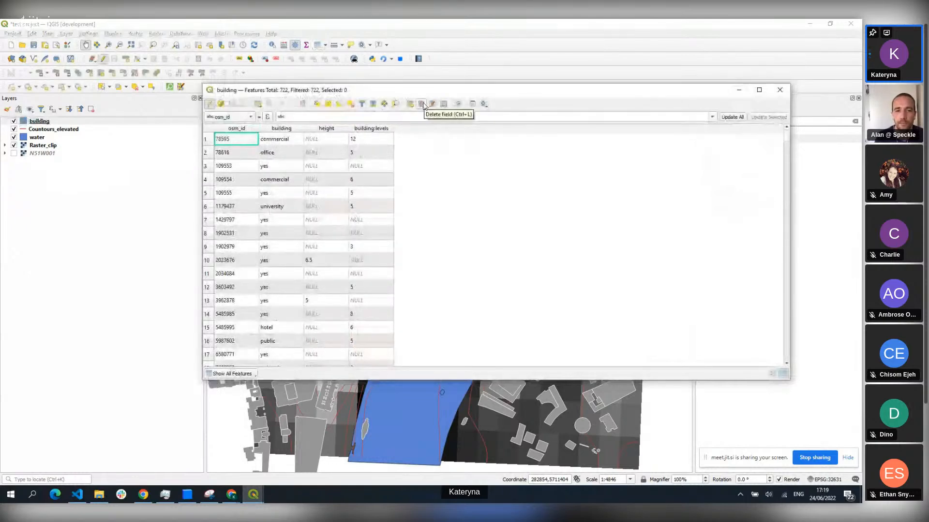
{"action": "left_click", "coordinate": [210, 104]}
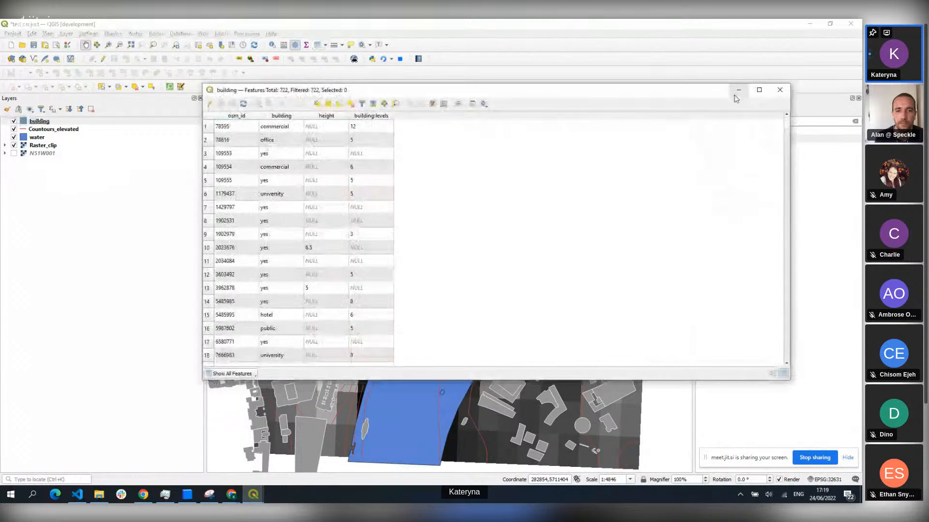
{"action": "left_click", "coordinate": [781, 90]}
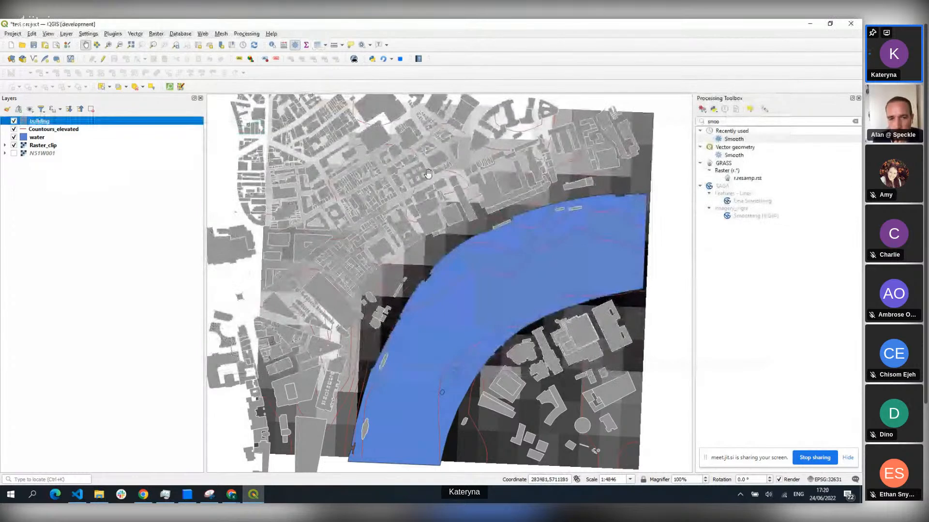
Open the project's coordinate reference system settings and check the units listed for WGS 84 / UTM zone 31N
{"action": "left_click_drag", "start_coordinate": [428, 173], "coordinate": [426, 176]}
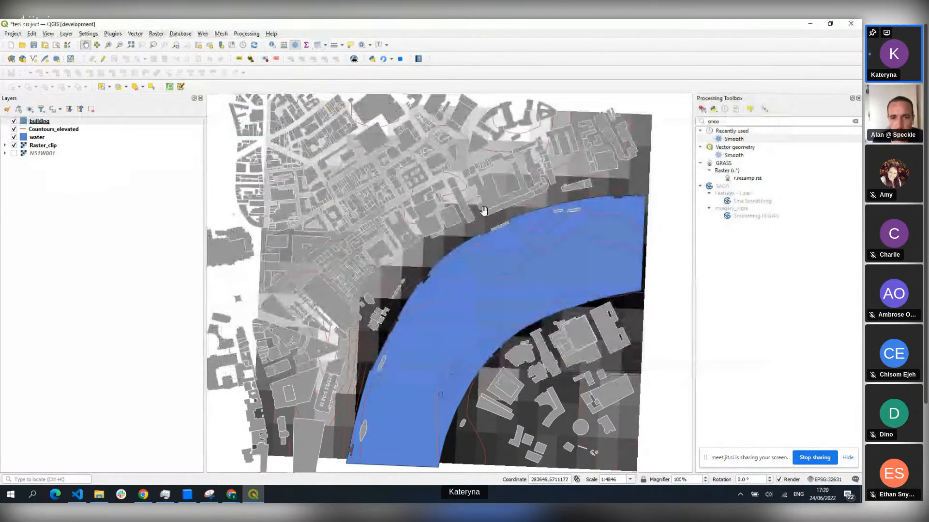
{"action": "scroll", "coordinate": [484, 211], "scroll_direction": "up", "scroll_amount": 2}
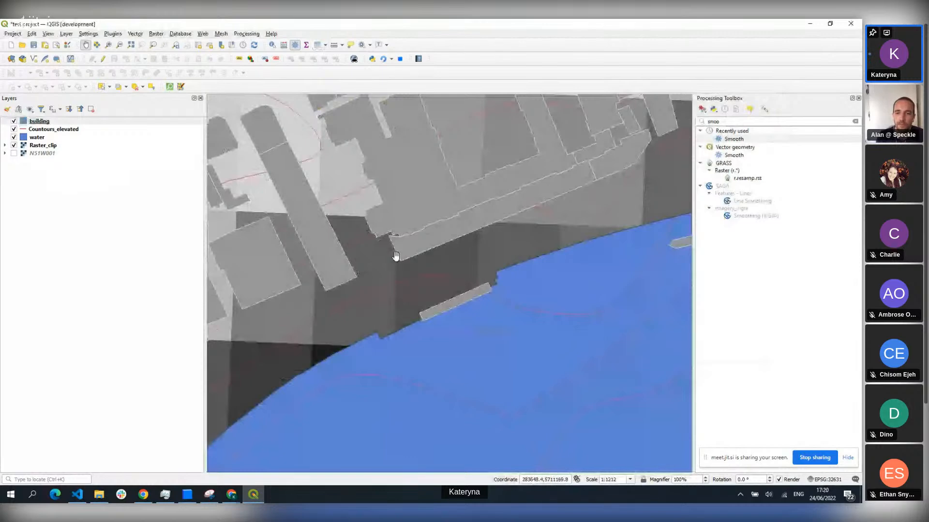
{"action": "left_click", "coordinate": [822, 480]}
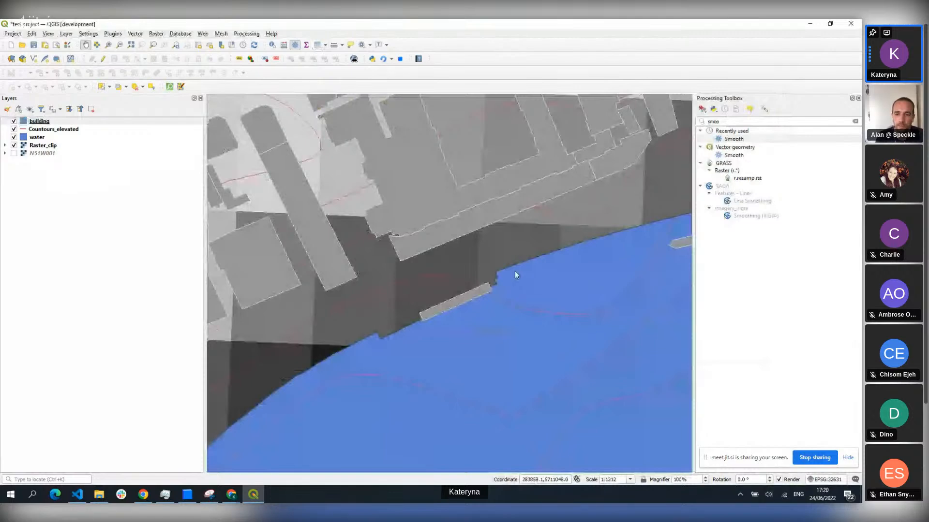
{"action": "left_click_drag", "start_coordinate": [308, 82], "coordinate": [555, 74]}
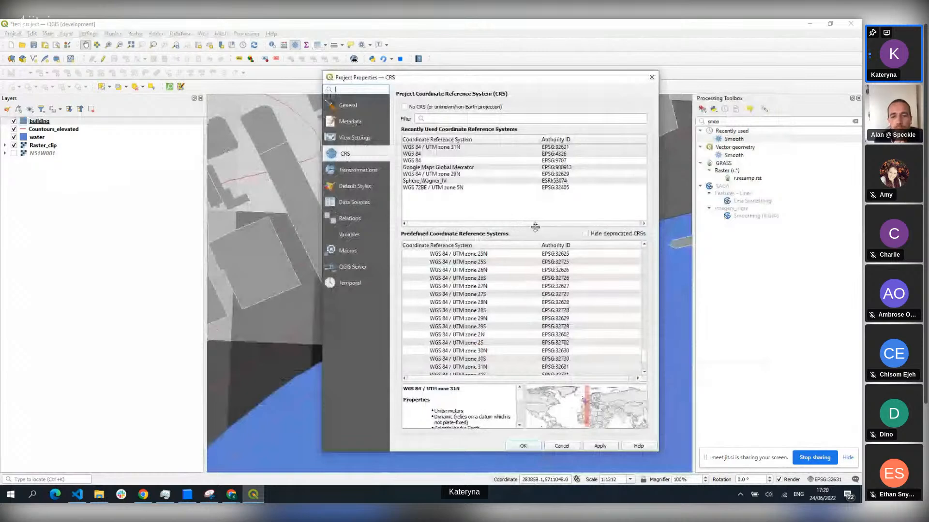
{"action": "left_click_drag", "start_coordinate": [537, 228], "coordinate": [537, 213]}
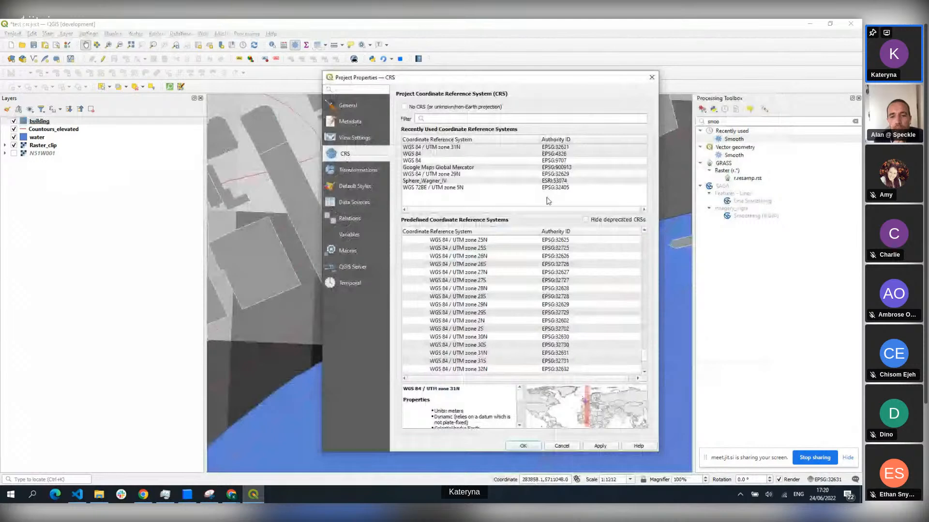
{"action": "left_click_drag", "start_coordinate": [435, 411], "coordinate": [473, 409]}
{"action": "left_click", "coordinate": [442, 411]}
{"action": "triple_click", "coordinate": [455, 411]}
{"action": "left_click", "coordinate": [496, 417]}
Browse the geographic and projected predefined coordinate systems, highlight the units property again, and dismiss the project properties without changes
{"action": "left_click_drag", "start_coordinate": [644, 358], "coordinate": [648, 230]}
{"action": "left_click", "coordinate": [406, 247]}
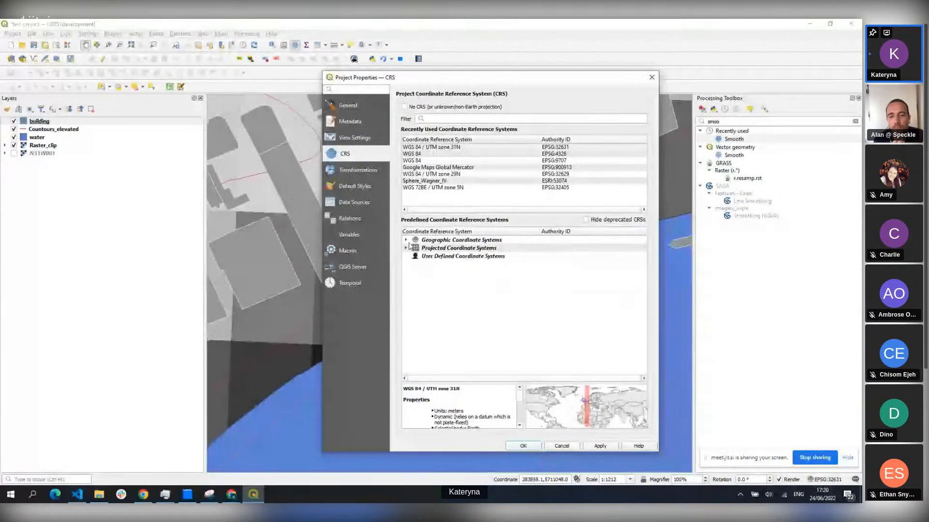
{"action": "left_click", "coordinate": [406, 241]}
{"action": "left_click", "coordinate": [405, 241]}
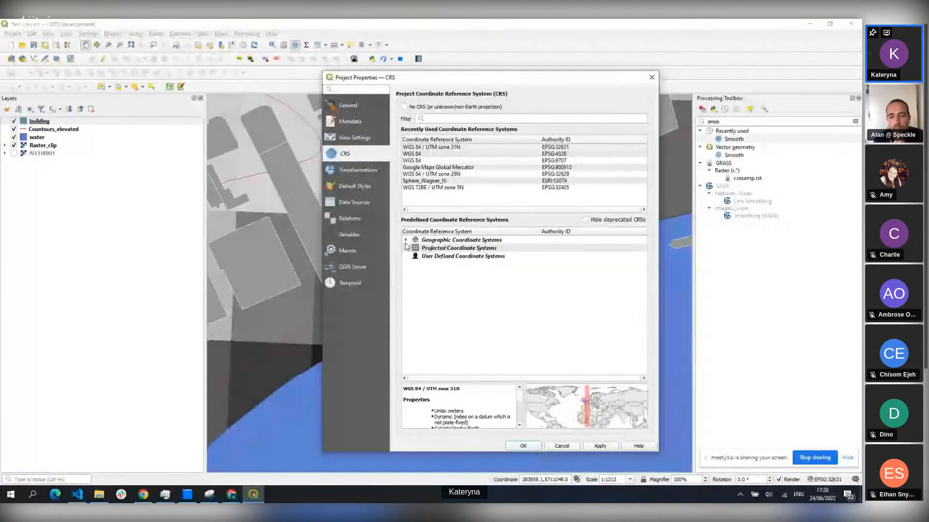
{"action": "left_click", "coordinate": [406, 248]}
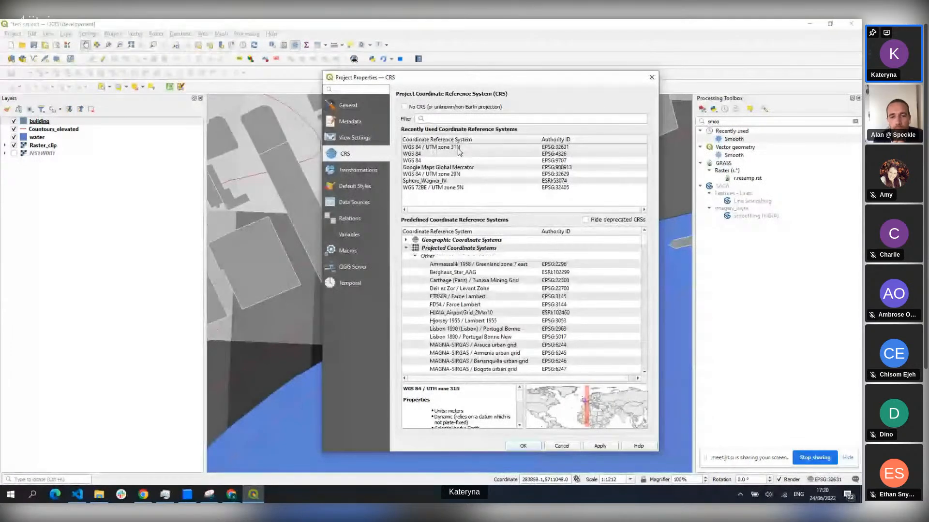
{"action": "left_click_drag", "start_coordinate": [434, 411], "coordinate": [464, 410]}
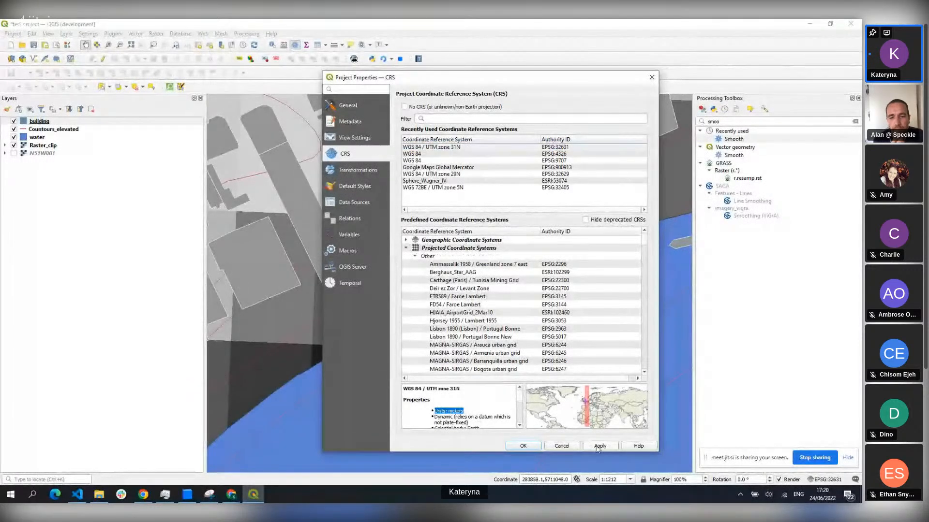
{"action": "left_click", "coordinate": [572, 446]}
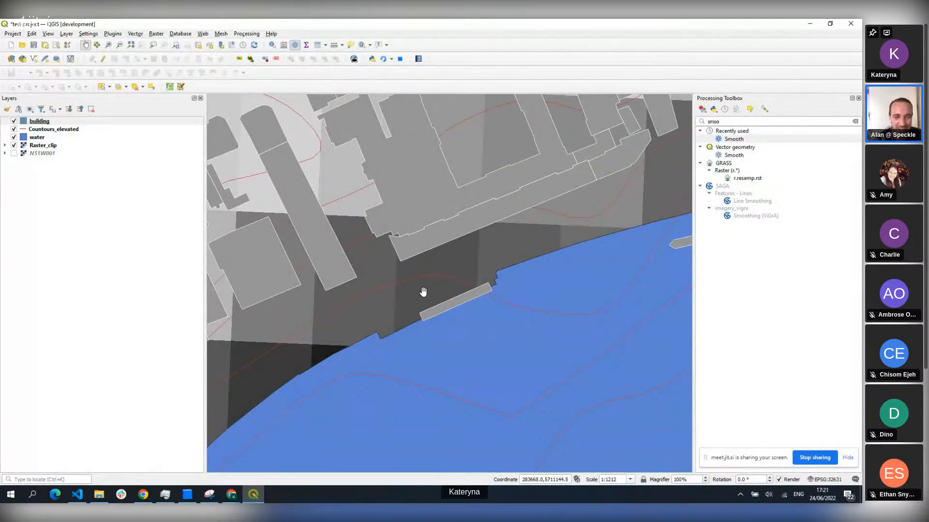
Examine the buildings, contours and raster cells along the river, from the riverside blocks out to the whole study area
{"action": "left_click_drag", "start_coordinate": [432, 284], "coordinate": [418, 312]}
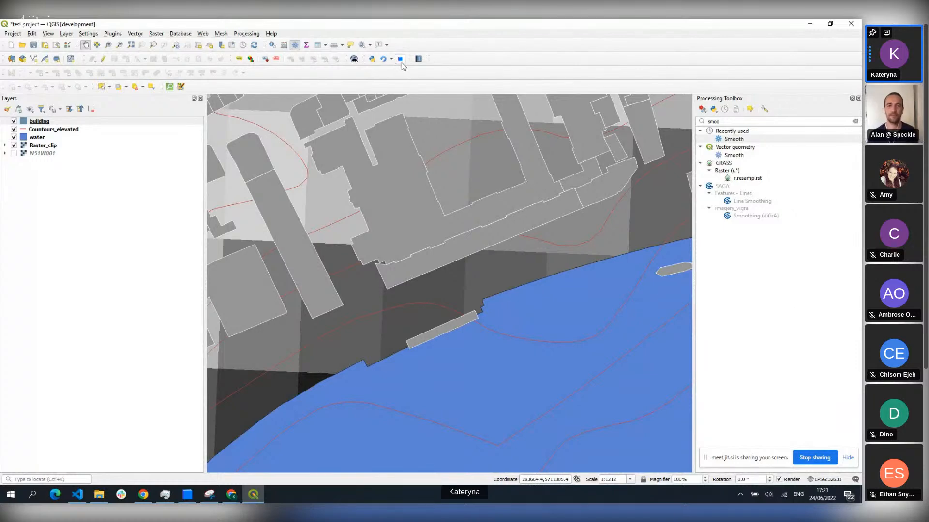
{"action": "left_click_drag", "start_coordinate": [427, 197], "coordinate": [435, 300]}
{"action": "scroll", "coordinate": [440, 295], "scroll_direction": "down", "scroll_amount": 1}
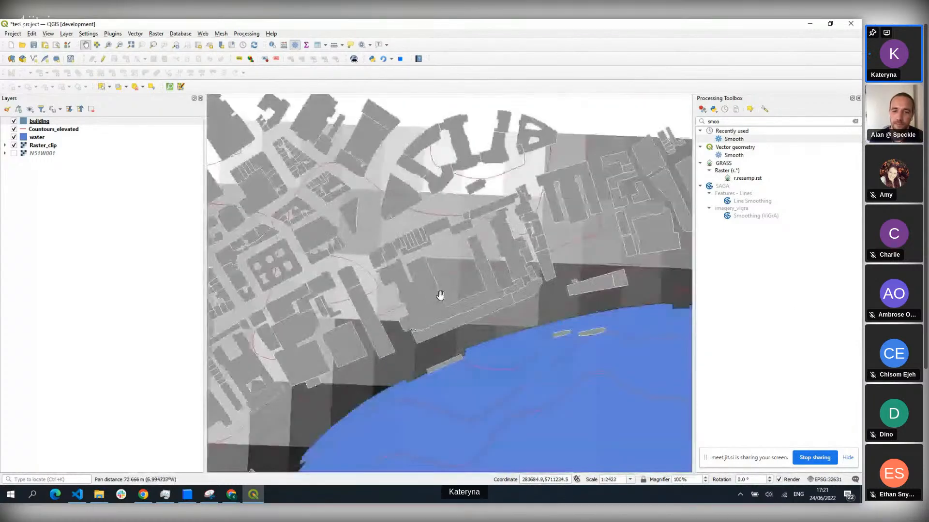
{"action": "scroll", "coordinate": [473, 248], "scroll_direction": "down", "scroll_amount": 1}
{"action": "scroll", "coordinate": [474, 248], "scroll_direction": "up", "scroll_amount": 1}
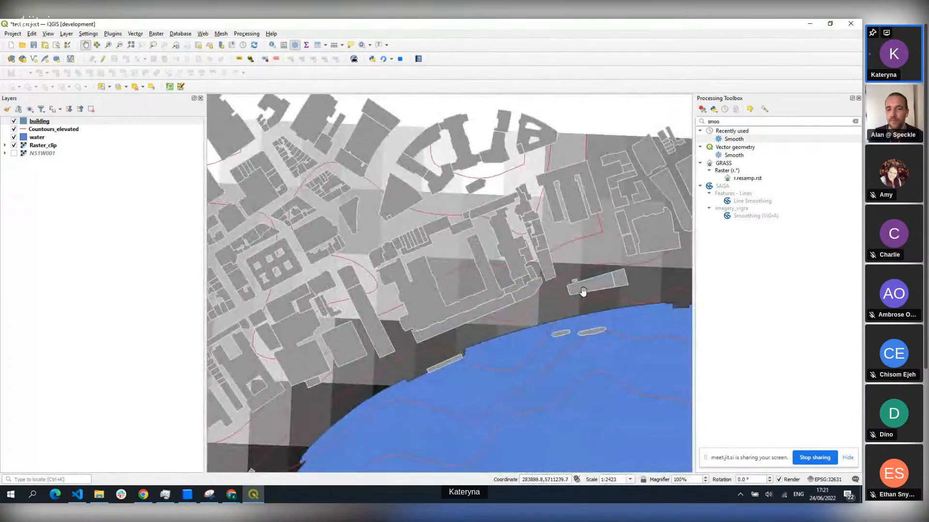
{"action": "left_click_drag", "start_coordinate": [397, 378], "coordinate": [436, 307]}
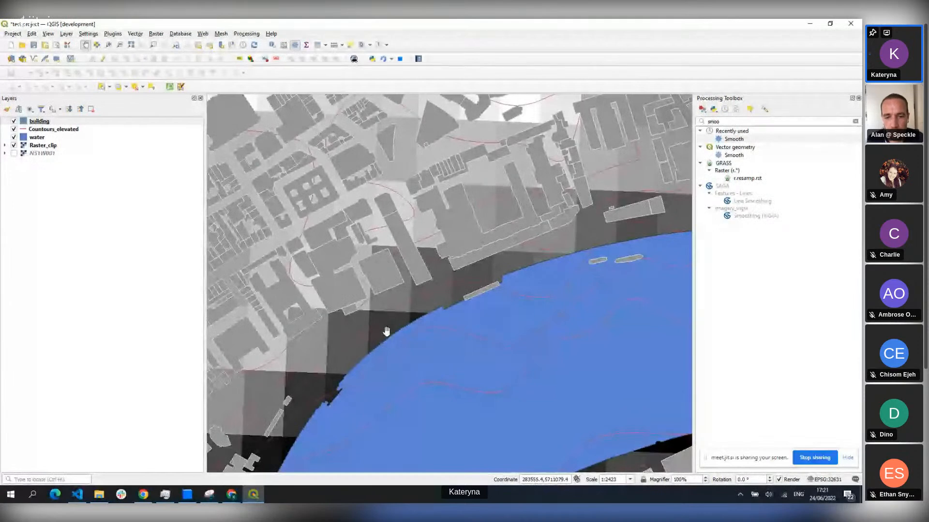
{"action": "left_click_drag", "start_coordinate": [454, 302], "coordinate": [459, 274]}
{"action": "scroll", "coordinate": [460, 282], "scroll_direction": "down", "scroll_amount": 1}
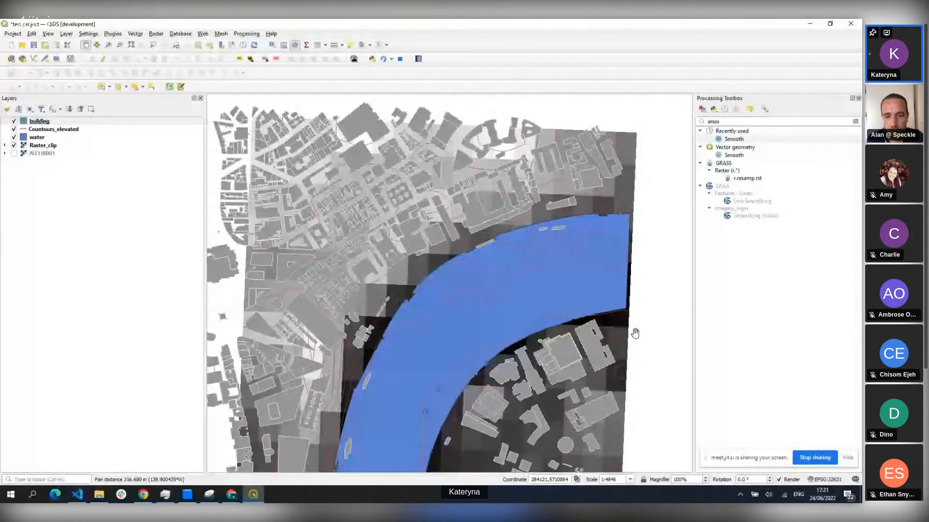
{"action": "left_click_drag", "start_coordinate": [412, 391], "coordinate": [409, 359]}
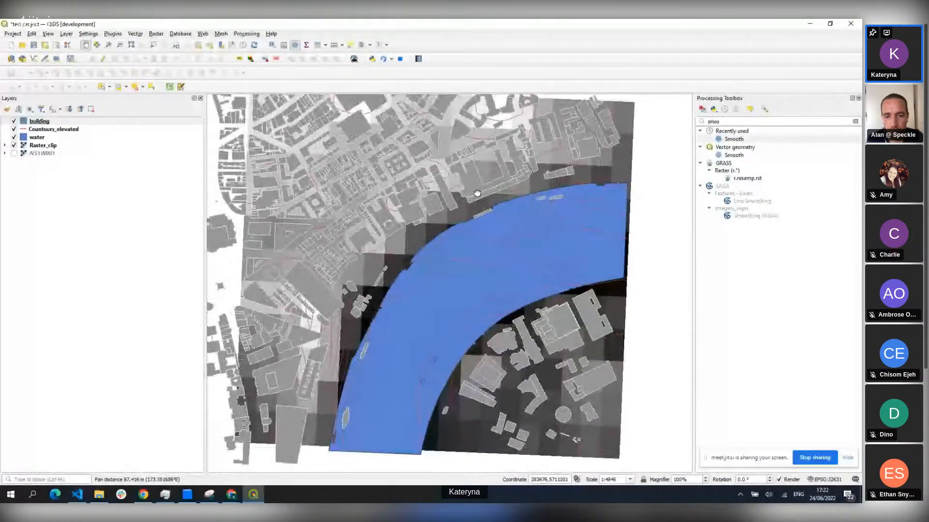
Frame the riverside buildings in the north-east of the study area, search the processing tools for "clip", and open Clip vector by extent
{"action": "left_click_drag", "start_coordinate": [477, 193], "coordinate": [440, 245]}
{"action": "scroll", "coordinate": [461, 203], "scroll_direction": "up", "scroll_amount": 1}
{"action": "left_click_drag", "start_coordinate": [459, 207], "coordinate": [407, 256]}
{"action": "scroll", "coordinate": [432, 249], "scroll_direction": "up", "scroll_amount": 1}
{"action": "scroll", "coordinate": [432, 246], "scroll_direction": "down", "scroll_amount": 1}
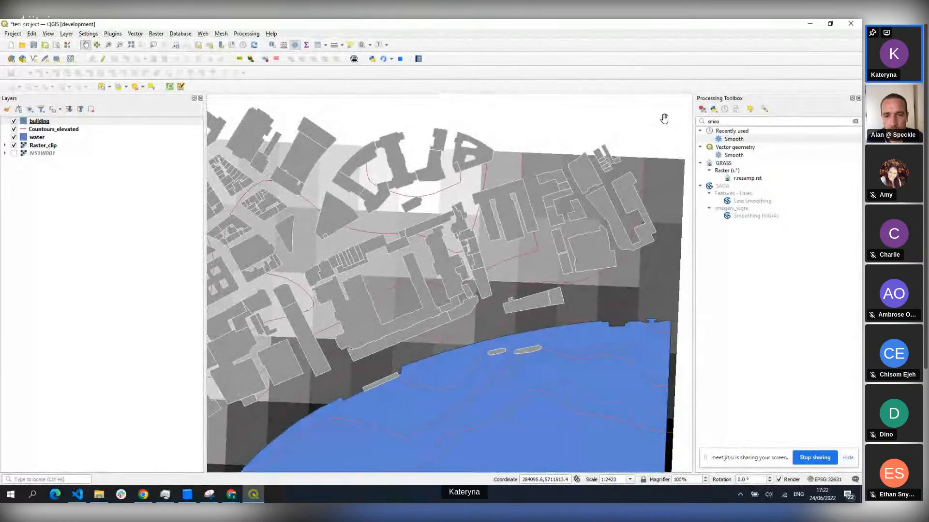
{"action": "double_click", "coordinate": [747, 125]}
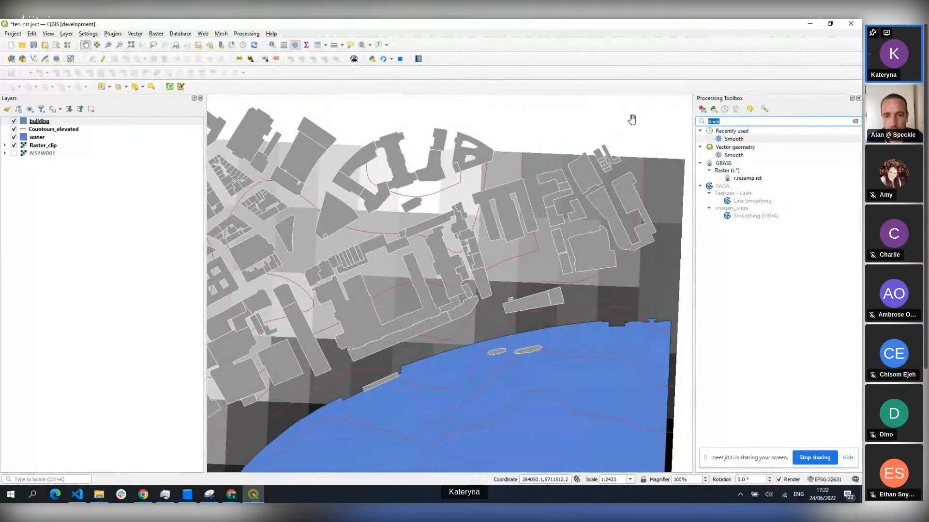
{"action": "key", "text": "BackSpace"}
{"action": "type", "text": "clip"}
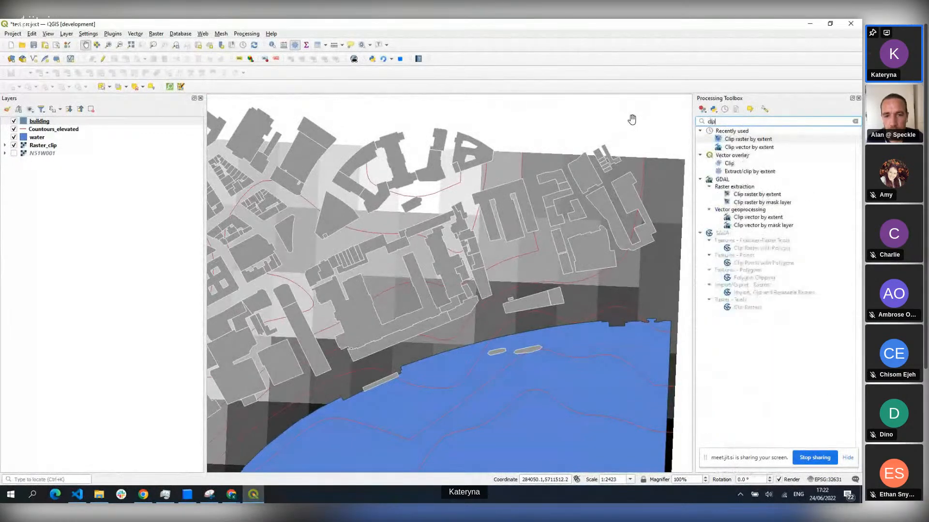
{"action": "double_click", "coordinate": [755, 147]}
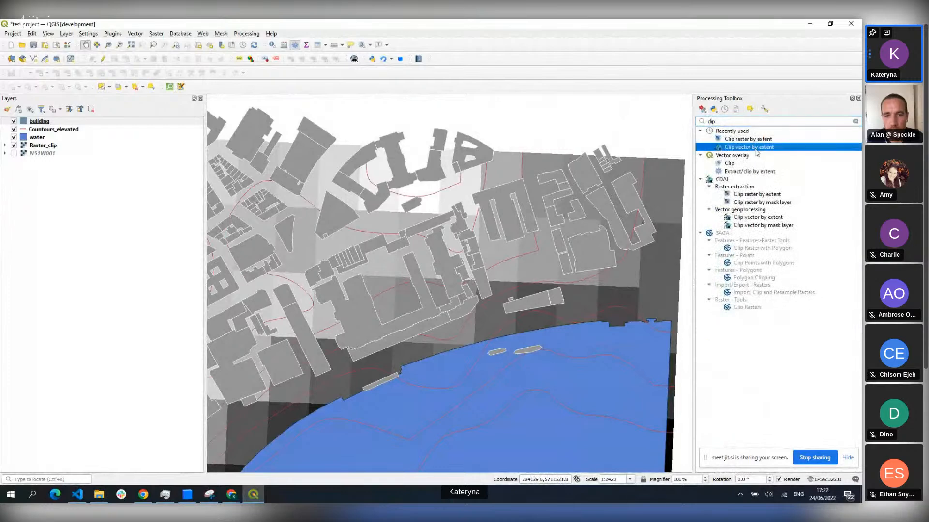
Clip the building layer to the current map canvas extent as a temporary output and close the tool
{"action": "left_click", "coordinate": [632, 224]}
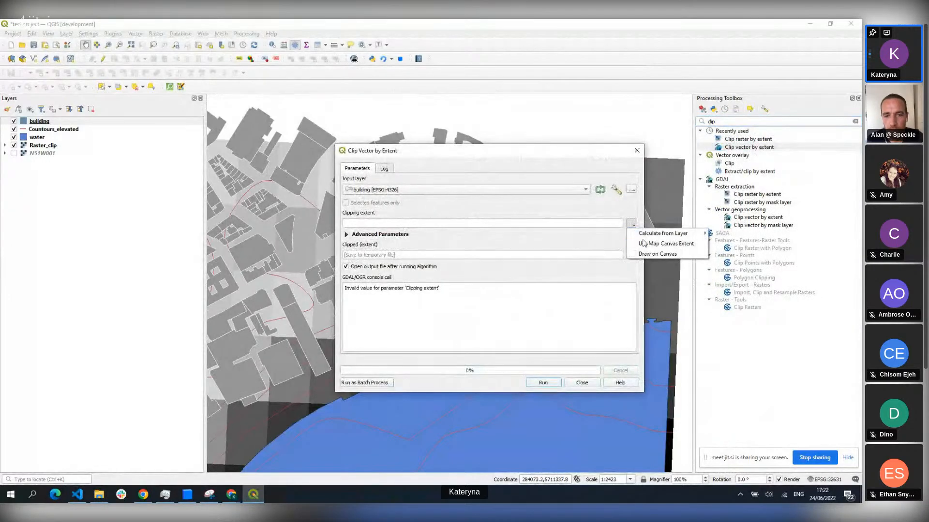
{"action": "left_click", "coordinate": [648, 245]}
{"action": "left_click", "coordinate": [551, 386]}
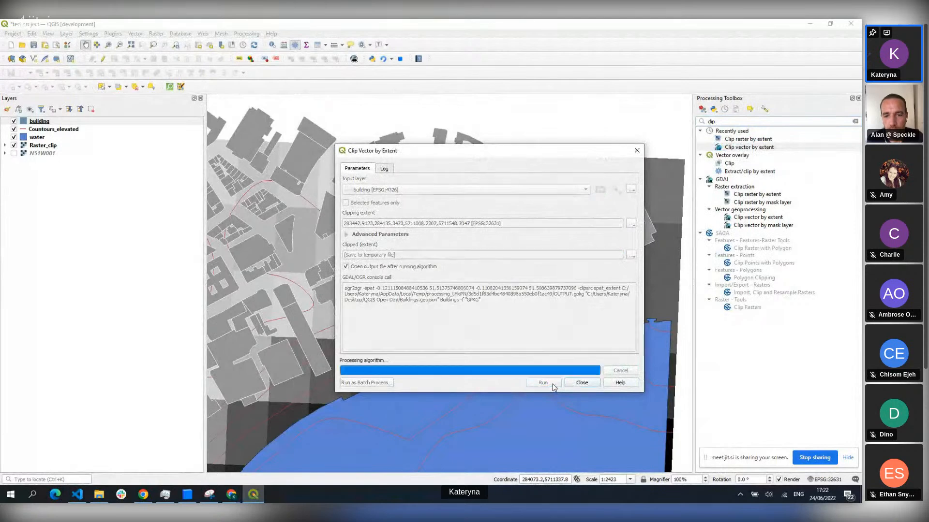
{"action": "left_click", "coordinate": [637, 150]}
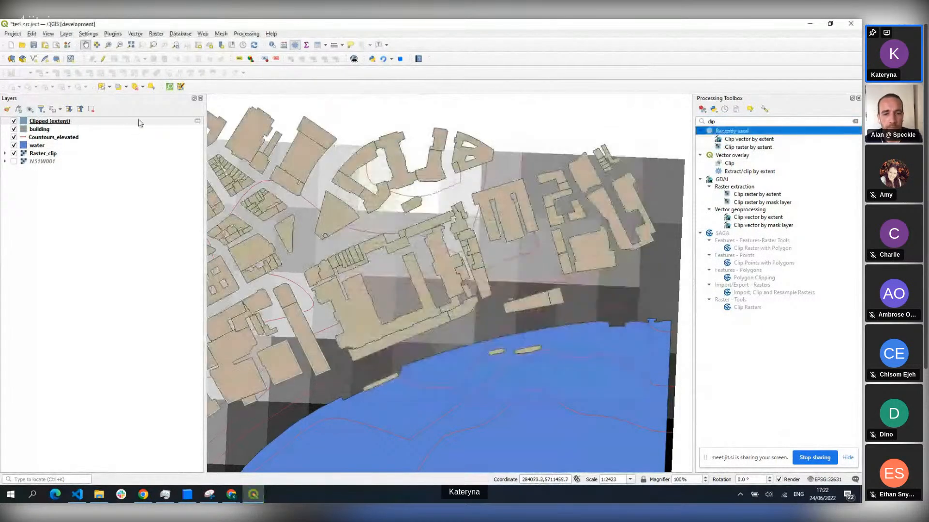
Hide the original building layer and inspect the clipped buildings against the full raster, contours and water
{"action": "left_click", "coordinate": [13, 129]}
{"action": "scroll", "coordinate": [393, 130], "scroll_direction": "down", "scroll_amount": 2}
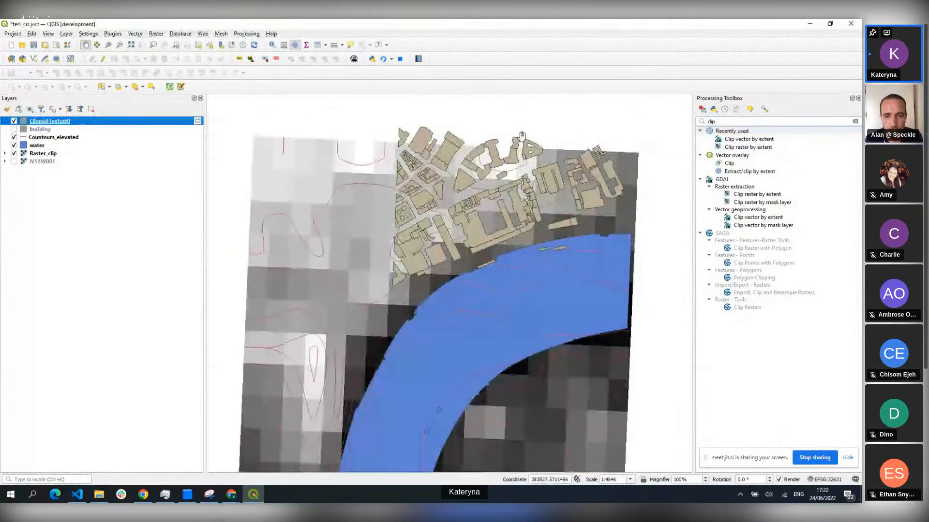
{"action": "scroll", "coordinate": [537, 184], "scroll_direction": "up", "scroll_amount": 1}
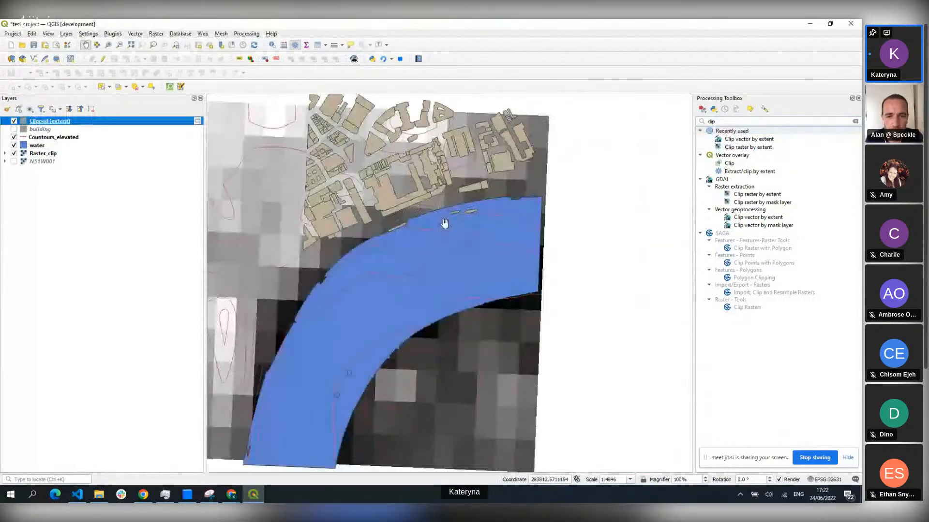
{"action": "left_click_drag", "start_coordinate": [442, 224], "coordinate": [494, 252]}
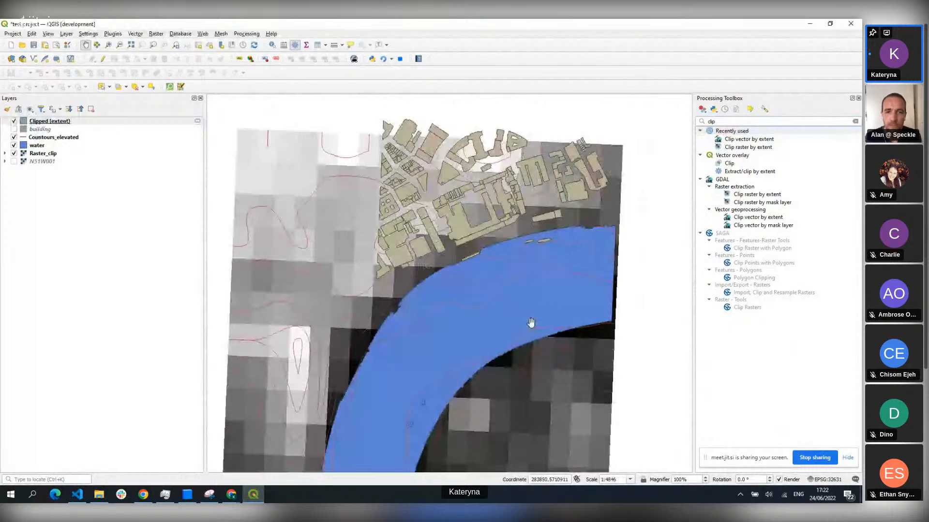
{"action": "left_click_drag", "start_coordinate": [500, 260], "coordinate": [519, 236]}
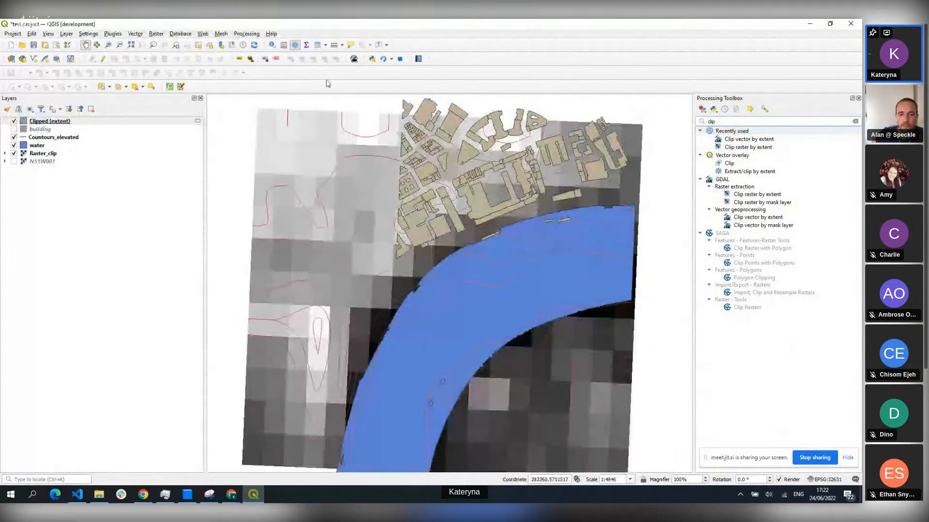
{"action": "mouse_move", "coordinate": [350, 228]}
{"action": "left_mouse_down"}
{"action": "mouse_move", "coordinate": [340, 209]}
{"action": "mouse_move", "coordinate": [354, 213]}
{"action": "left_mouse_up"}
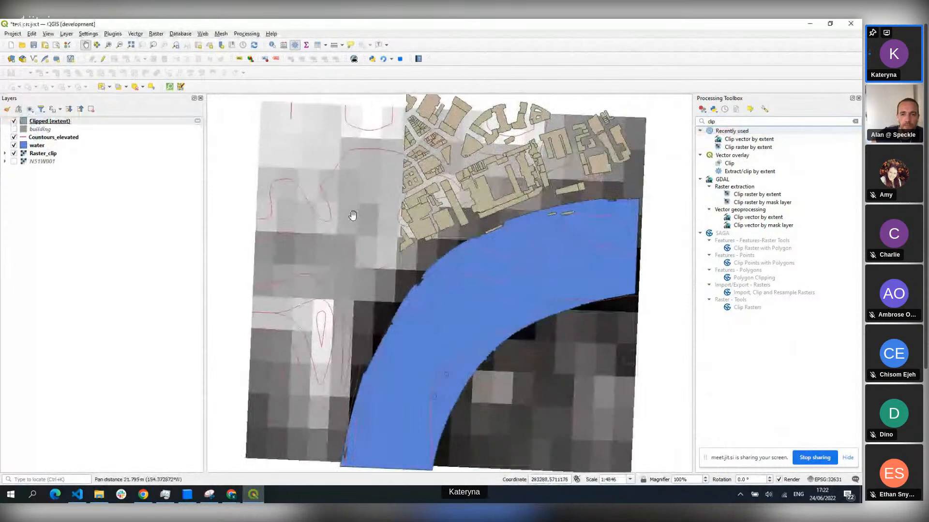
Style the Raster_clip layer as Paletted/Unique values on Band 1 with the Greens color ramp, classify its values and apply the styling
{"action": "double_click", "coordinate": [25, 154]}
{"action": "left_click", "coordinate": [460, 125]}
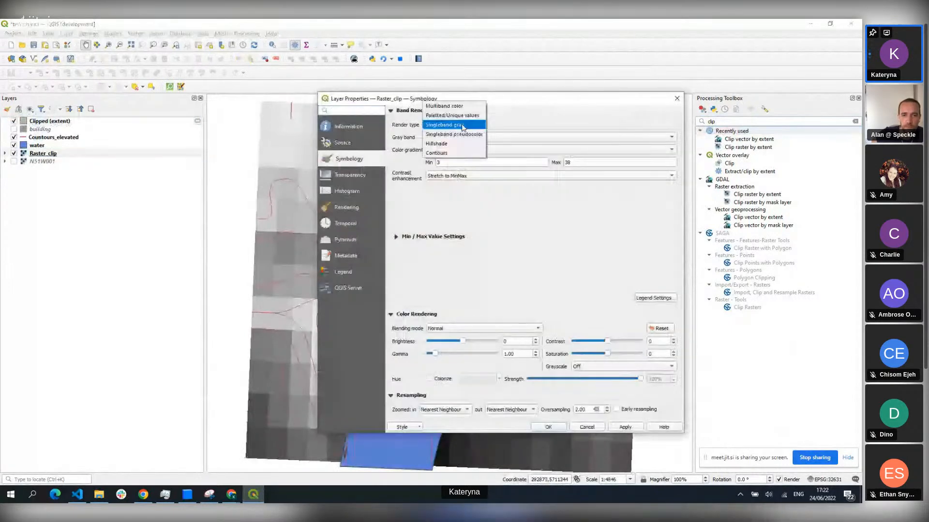
{"action": "left_click", "coordinate": [461, 116]}
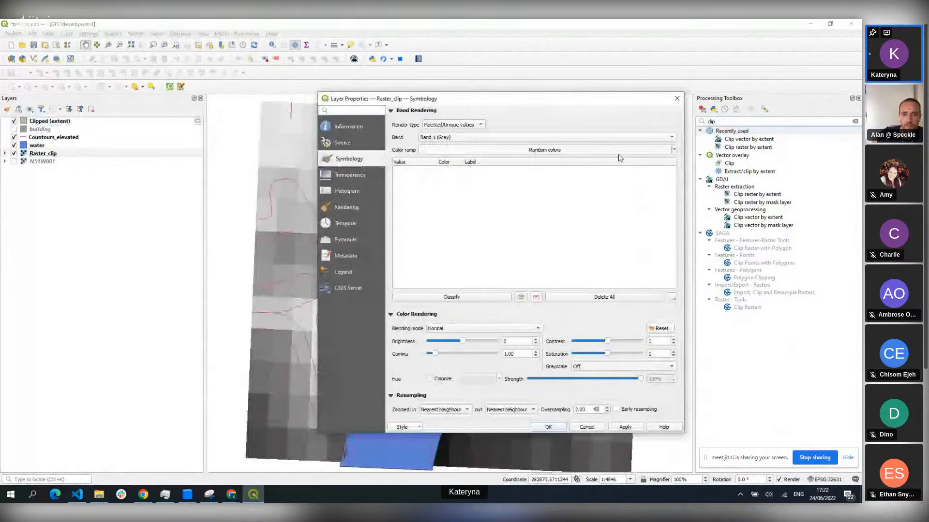
{"action": "left_click", "coordinate": [513, 138]}
{"action": "left_click", "coordinate": [673, 149]}
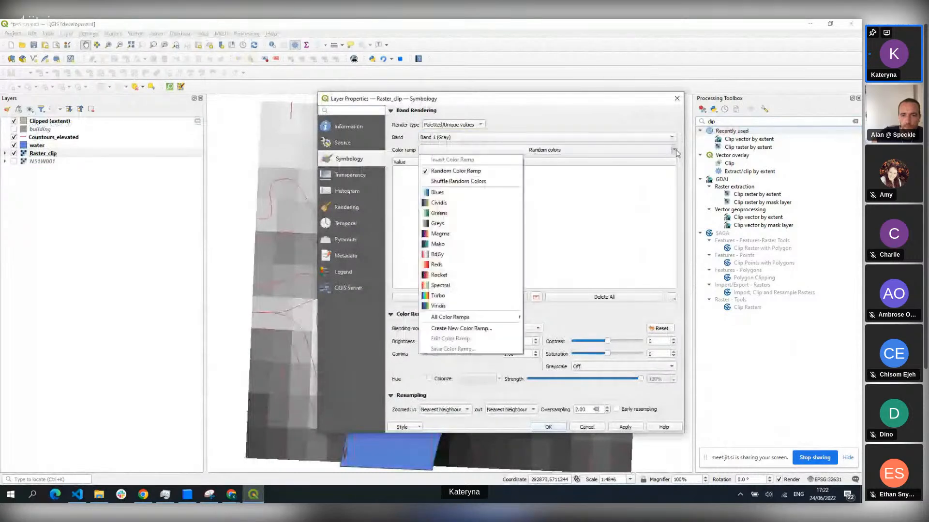
{"action": "left_click", "coordinate": [462, 217]}
{"action": "left_click", "coordinate": [437, 296]}
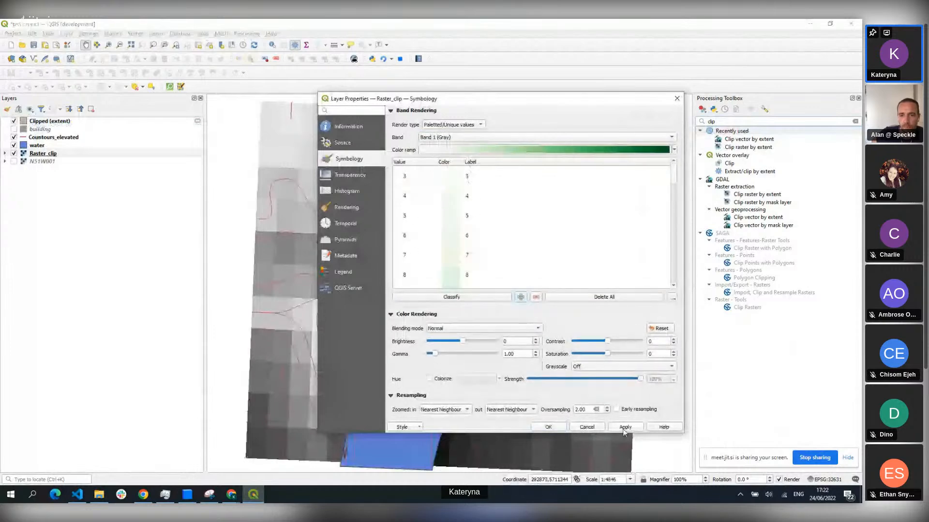
{"action": "left_click", "coordinate": [548, 427]}
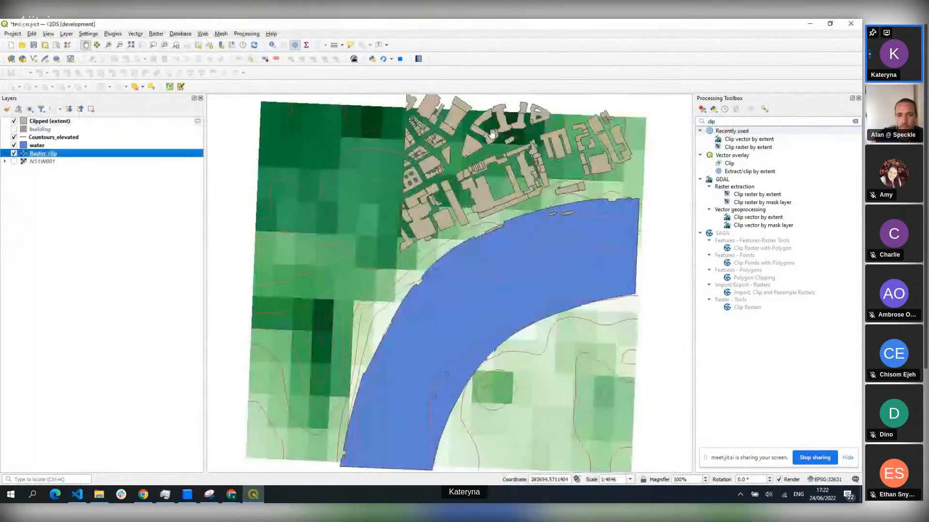
{"action": "left_click_drag", "start_coordinate": [491, 130], "coordinate": [478, 129]}
{"action": "scroll", "coordinate": [477, 130], "scroll_direction": "up", "scroll_amount": 1}
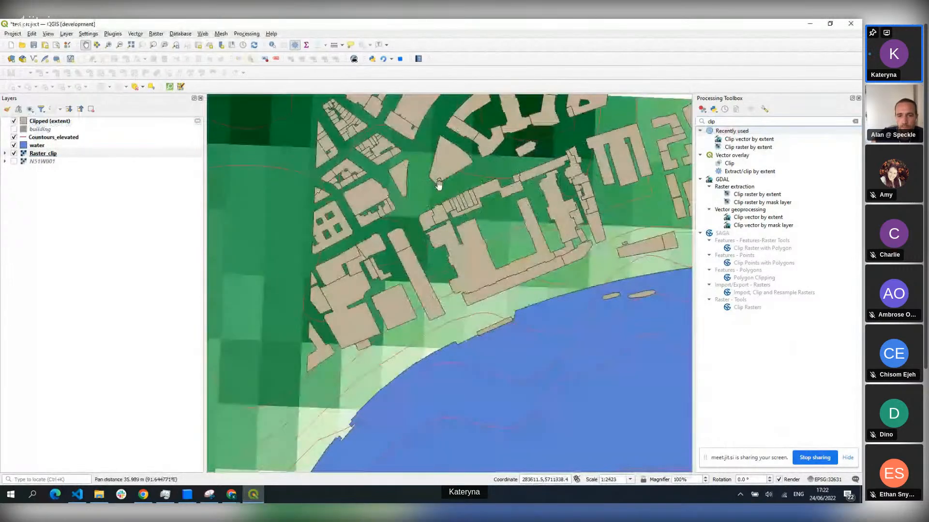
{"action": "scroll", "coordinate": [445, 186], "scroll_direction": "down", "scroll_amount": 1}
{"action": "left_click_drag", "start_coordinate": [434, 334], "coordinate": [435, 303]}
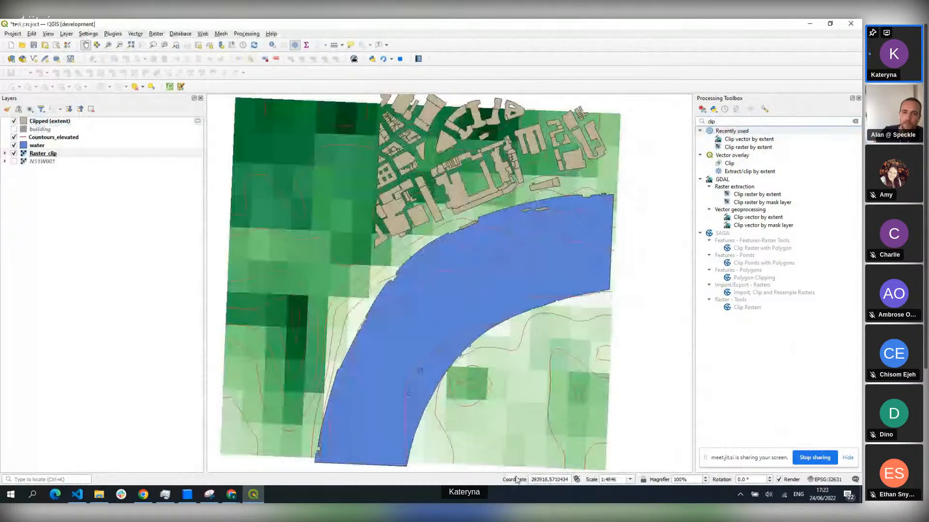
{"action": "left_click_drag", "start_coordinate": [531, 480], "coordinate": [567, 478]}
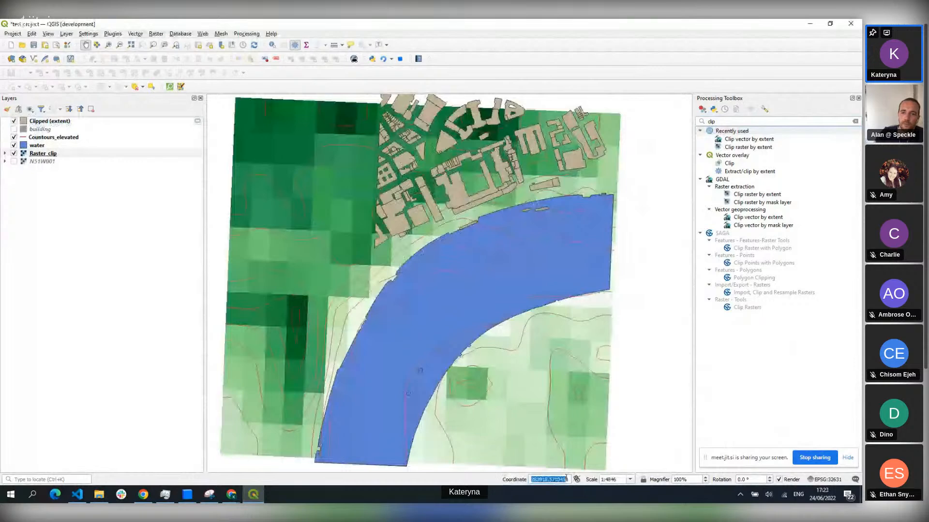
{"action": "left_click", "coordinate": [569, 479]}
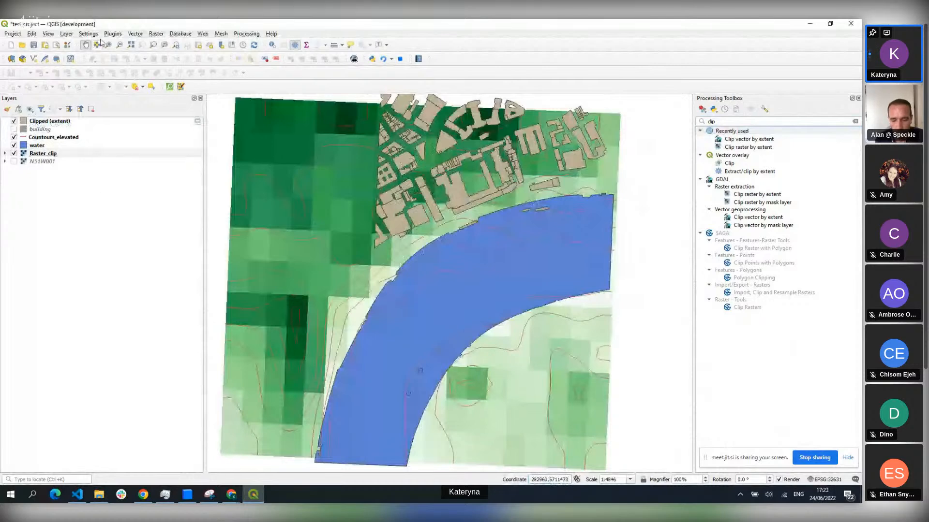
Start a new shapefile layer and set its file name to SURVEY_POINT in the QGIS Open Day folder
{"action": "left_click", "coordinate": [32, 34]}
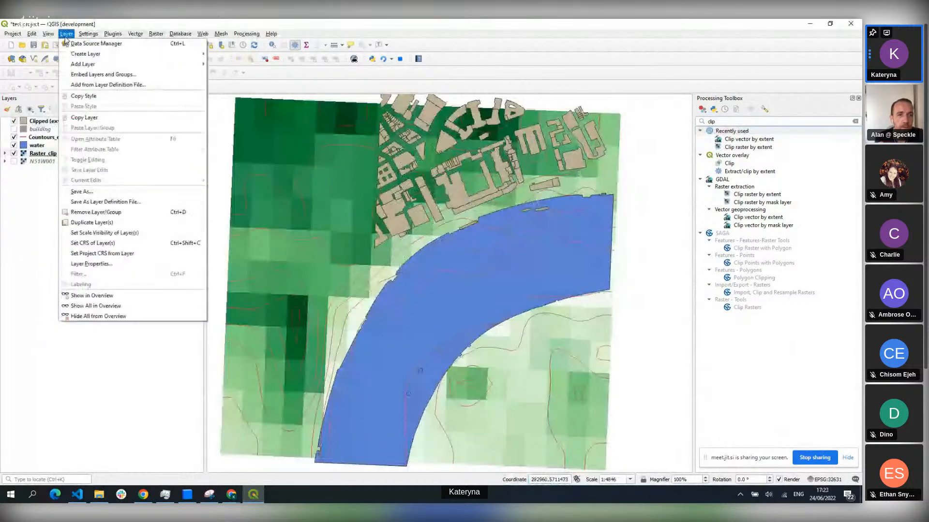
{"action": "mouse_move", "coordinate": [89, 57]}
{"action": "left_click", "coordinate": [237, 64]}
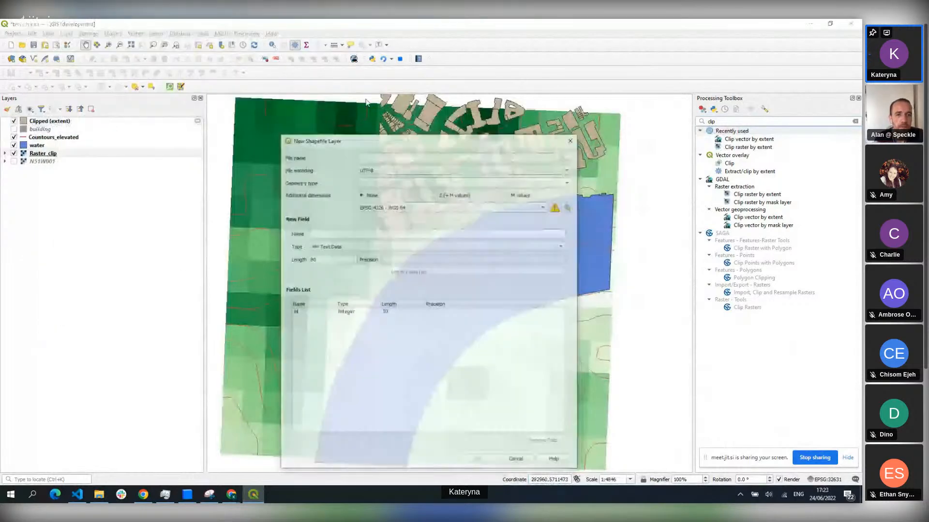
{"action": "left_click", "coordinate": [568, 157]}
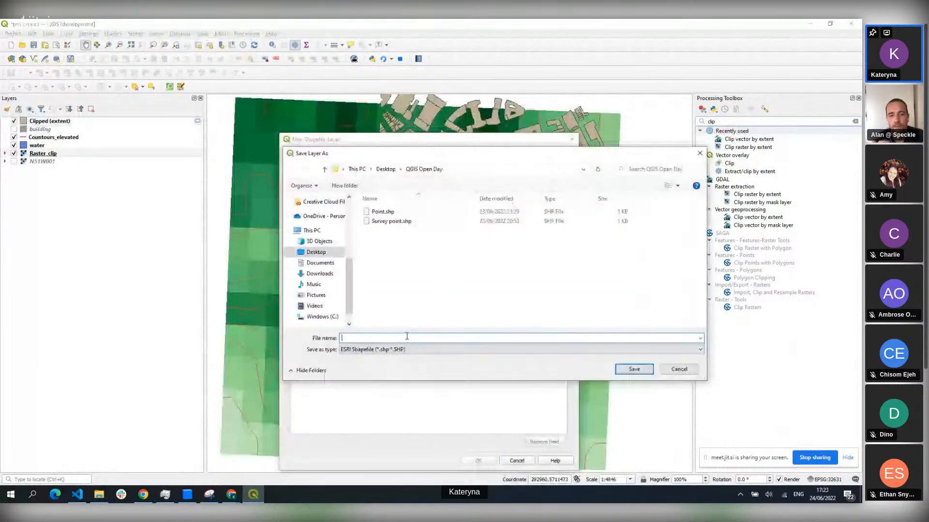
{"action": "type", "text": "SuRVE"}
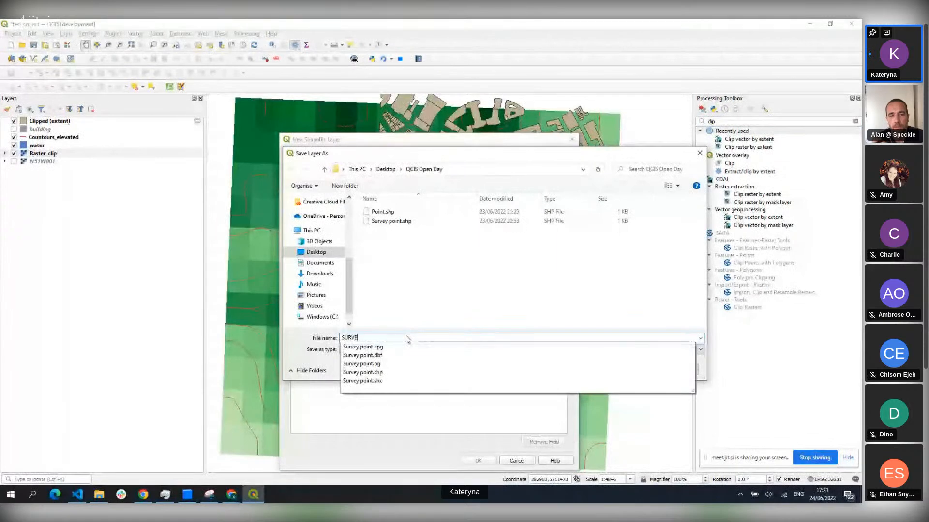
{"action": "type", "text": "Y_POINT"}
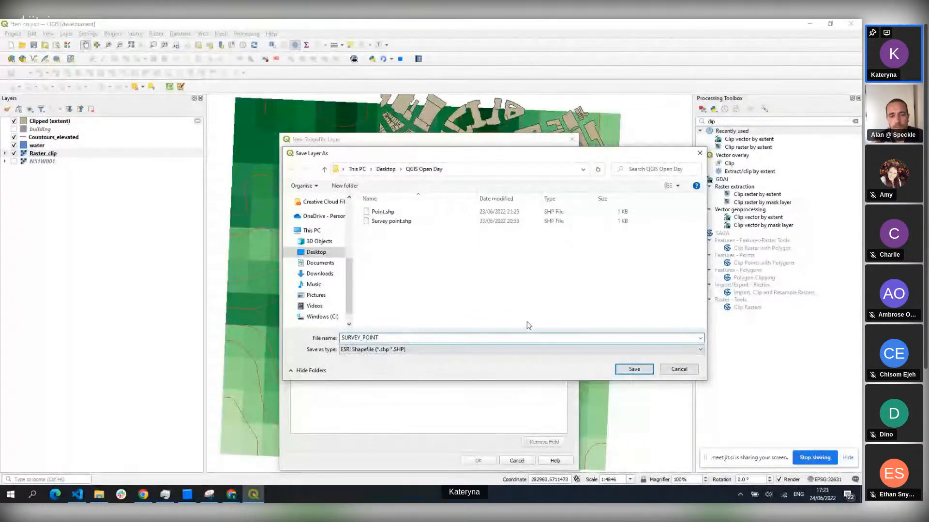
{"action": "left_click", "coordinate": [633, 369]}
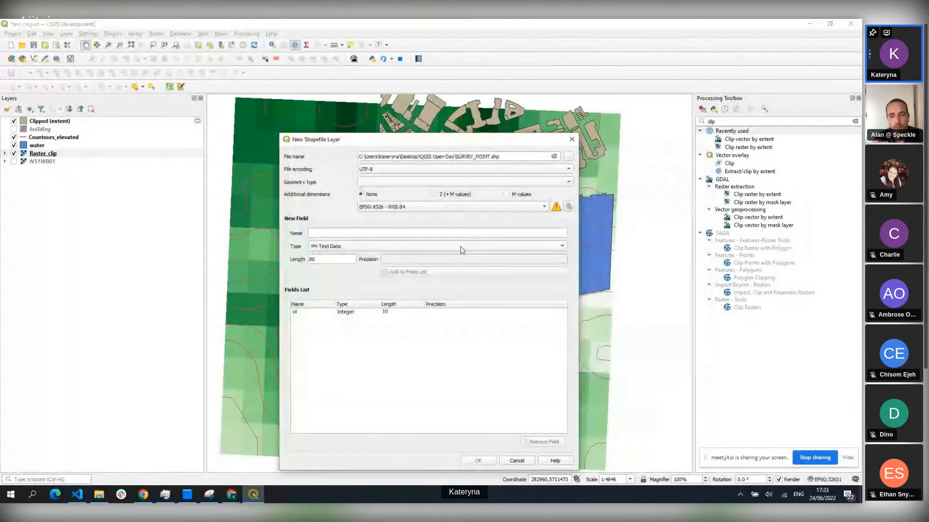
Set the geometry type to Point, keep EPSG:4326 - WGS 84 as the CRS, and create the layer
{"action": "left_click", "coordinate": [387, 182]}
{"action": "left_click", "coordinate": [391, 194]}
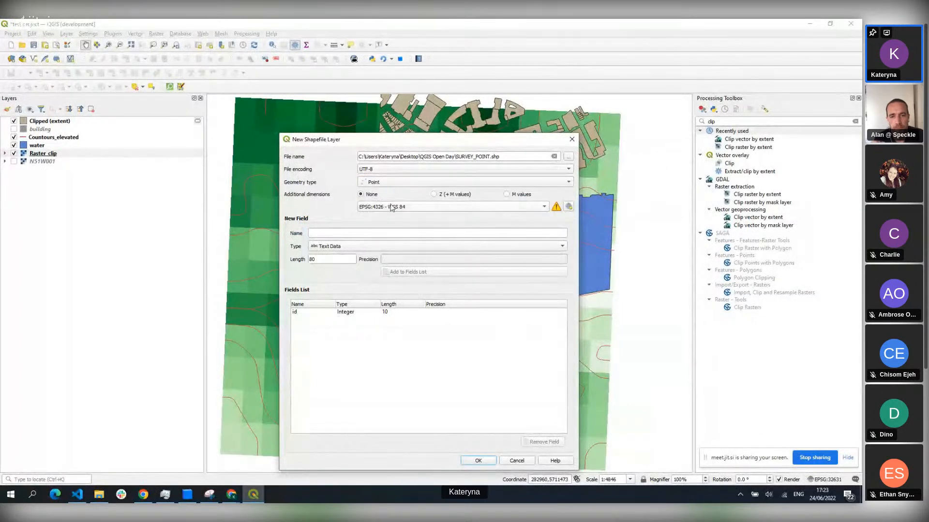
{"action": "left_click", "coordinate": [390, 207]}
{"action": "left_click", "coordinate": [389, 208]}
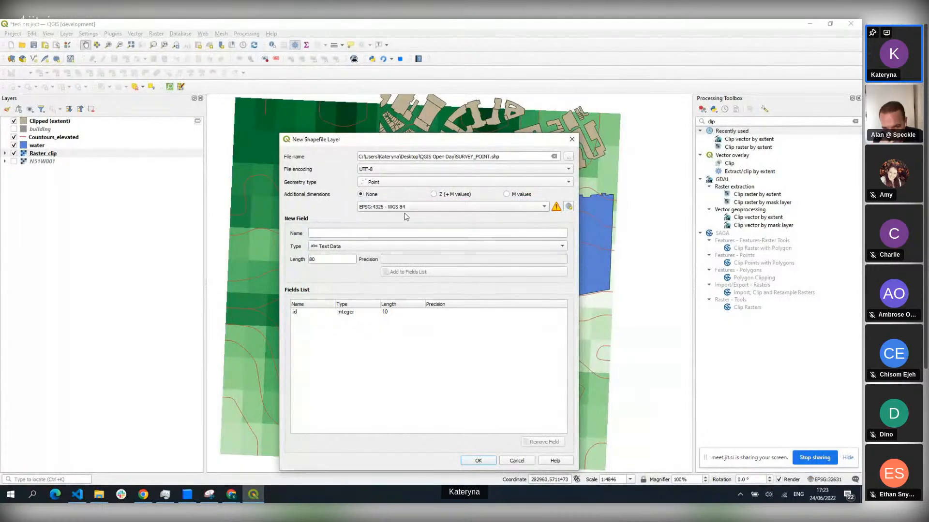
{"action": "left_click", "coordinate": [486, 461]}
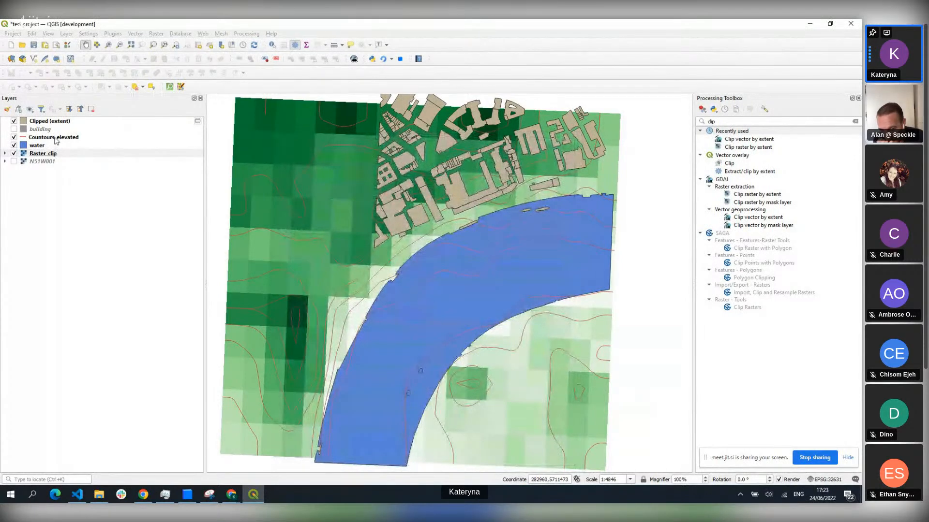
Add one point in the river east of its bend to the SURVEY_POINT layer, leaving its id empty, and save the layer edits
{"action": "left_click", "coordinate": [55, 156]}
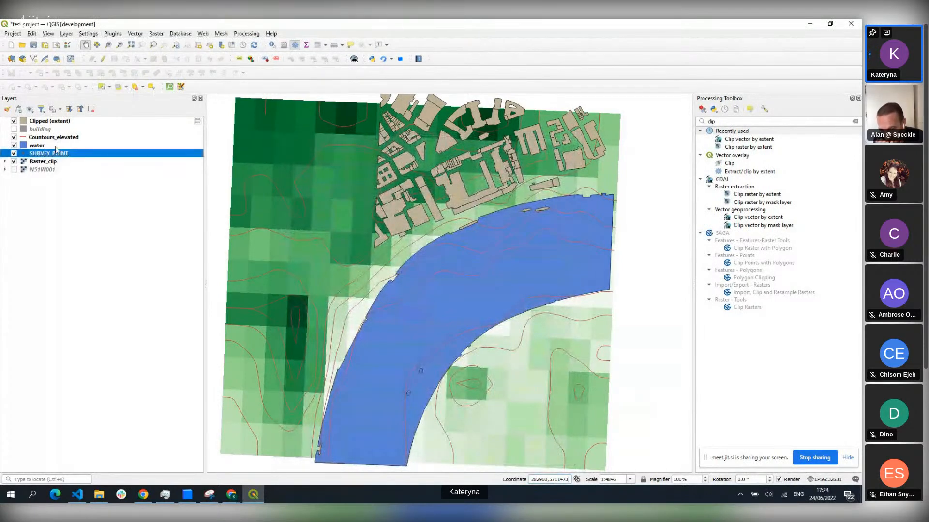
{"action": "left_click", "coordinate": [103, 59]}
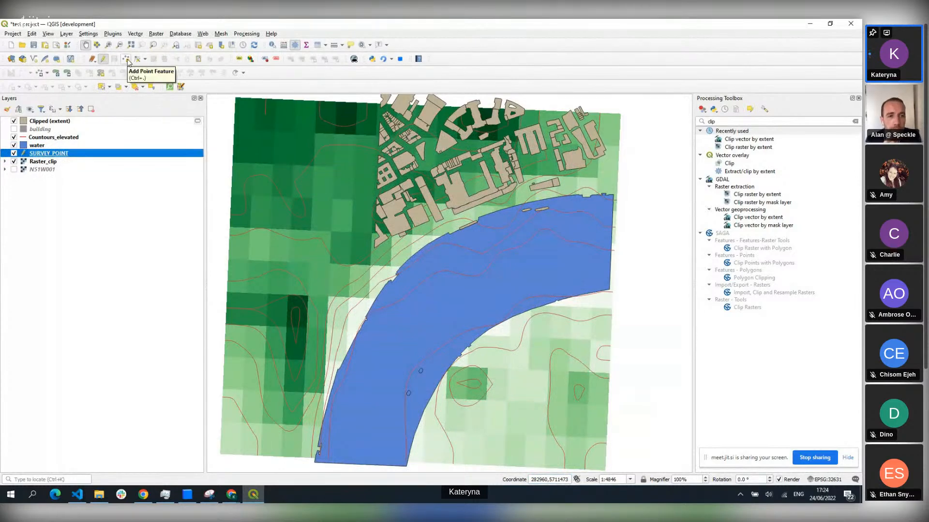
{"action": "left_click", "coordinate": [127, 60]}
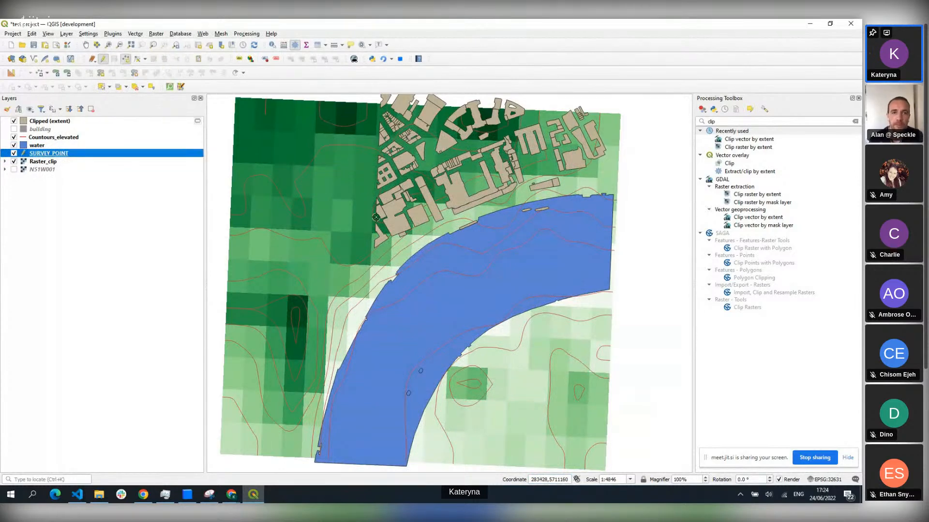
{"action": "left_click", "coordinate": [524, 266]}
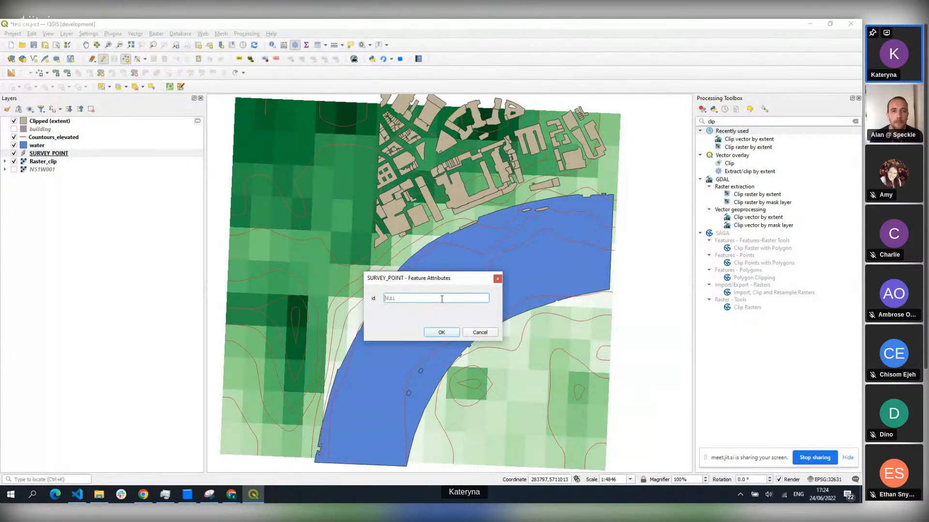
{"action": "left_click", "coordinate": [441, 332]}
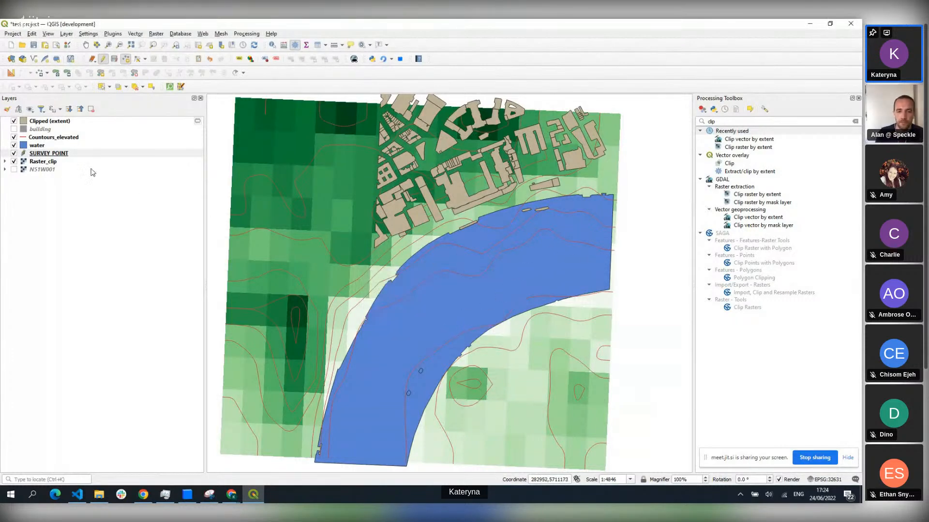
{"action": "left_click", "coordinate": [102, 59]}
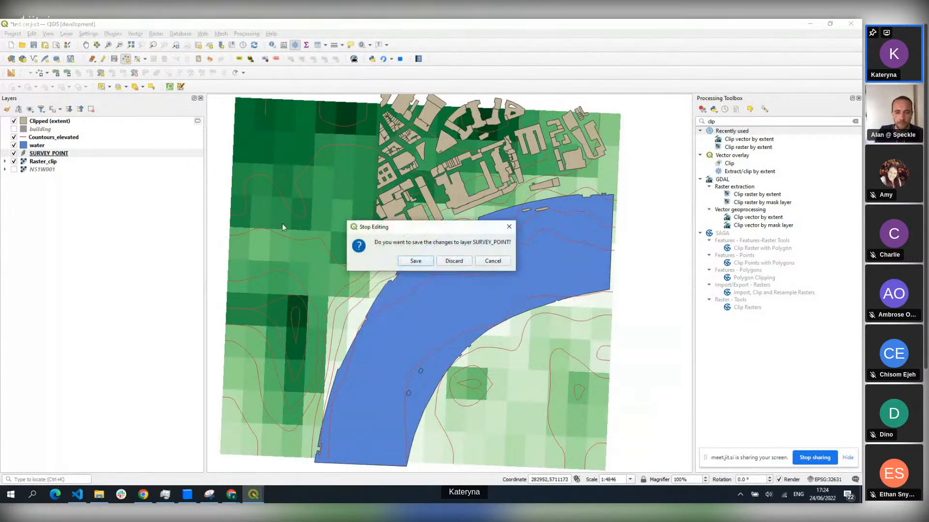
{"action": "left_click", "coordinate": [415, 260]}
Move the SURVEY_POINT layer above the water layer in the drawing order and frame the new point in the river
{"action": "left_click_drag", "start_coordinate": [52, 153], "coordinate": [55, 142]}
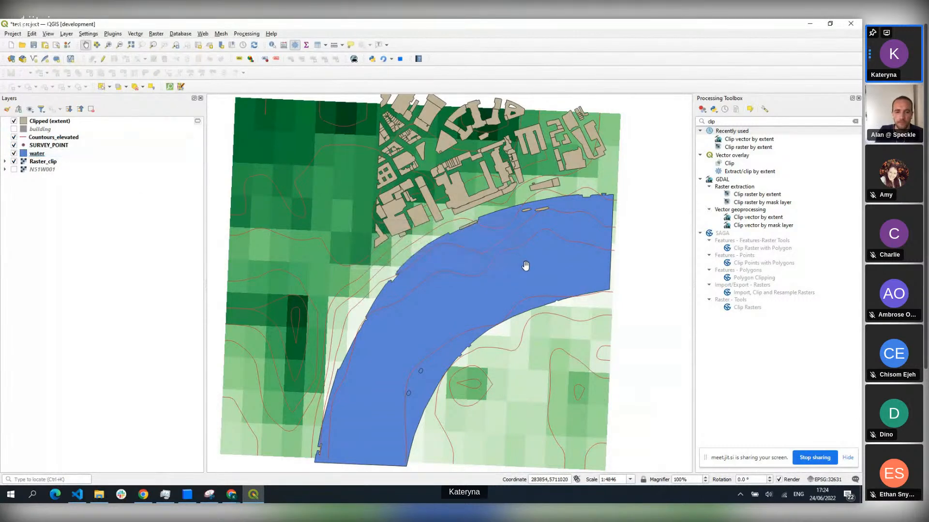
{"action": "scroll", "coordinate": [523, 265], "scroll_direction": "up", "scroll_amount": 1}
{"action": "left_click_drag", "start_coordinate": [375, 280], "coordinate": [294, 262]}
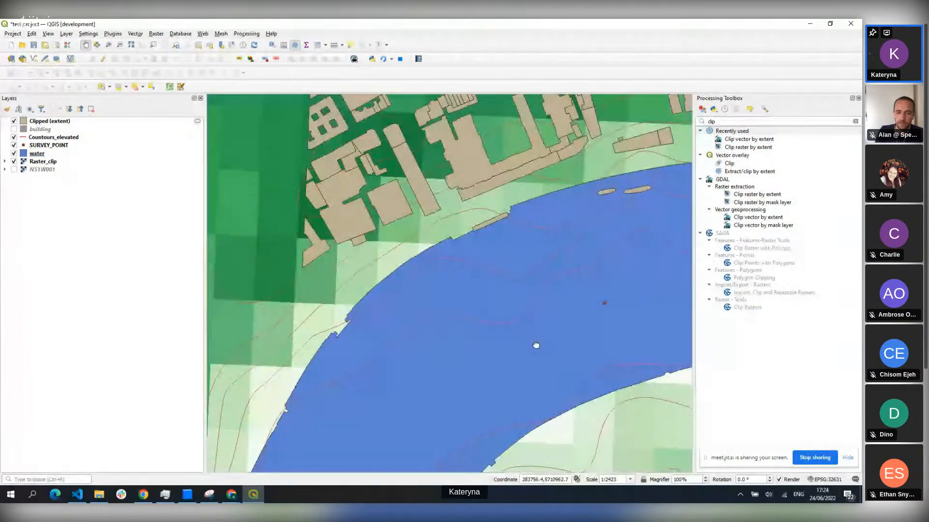
{"action": "left_click_drag", "start_coordinate": [536, 345], "coordinate": [537, 330]}
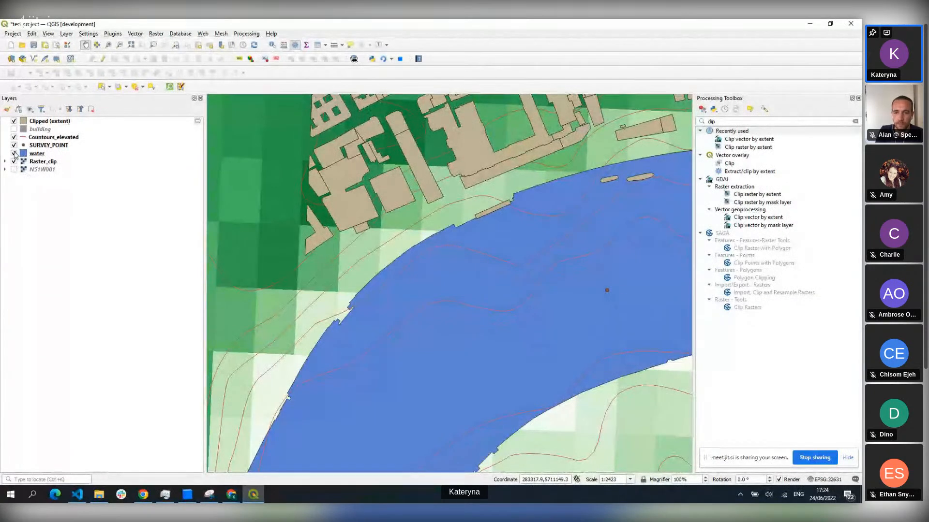
Start editing the SURVEY_POINT layer and show the river point's coordinates with the Vertex Tool
{"action": "left_click", "coordinate": [48, 145]}
{"action": "left_click", "coordinate": [102, 59]}
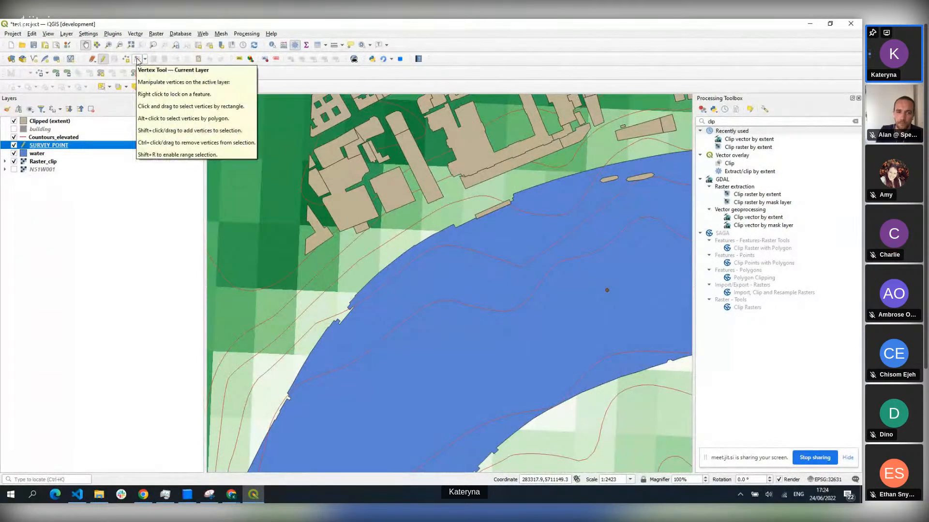
{"action": "left_click", "coordinate": [137, 59]}
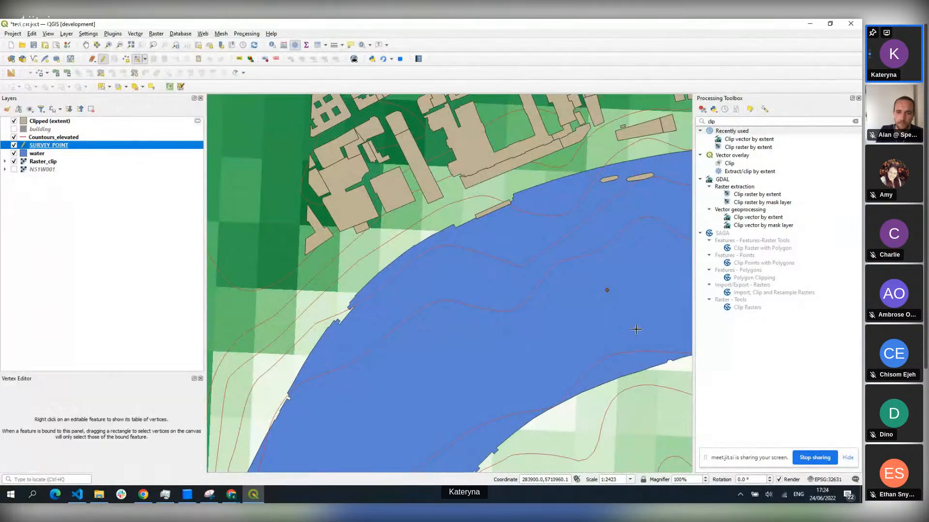
{"action": "right_click", "coordinate": [607, 290]}
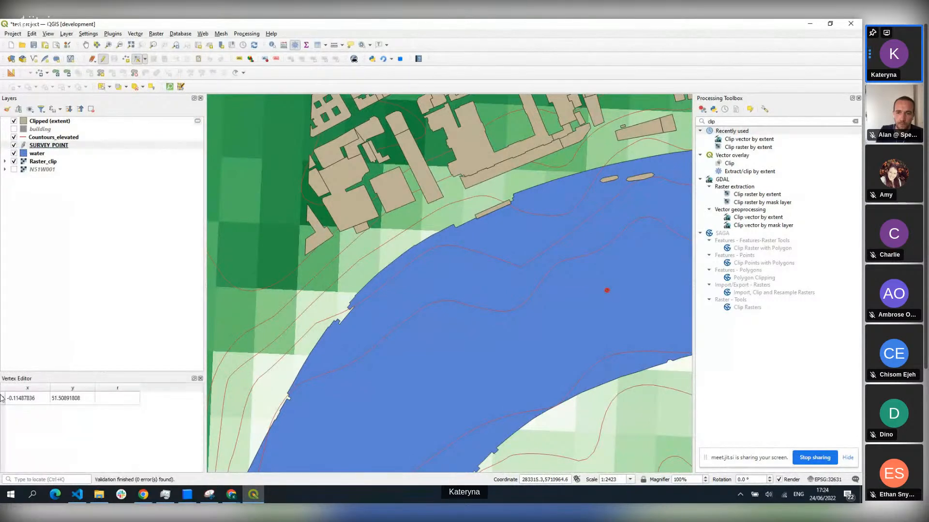
{"action": "left_click", "coordinate": [70, 400]}
Set the survey point's x coordinate to -0.115
{"action": "double_click", "coordinate": [27, 401]}
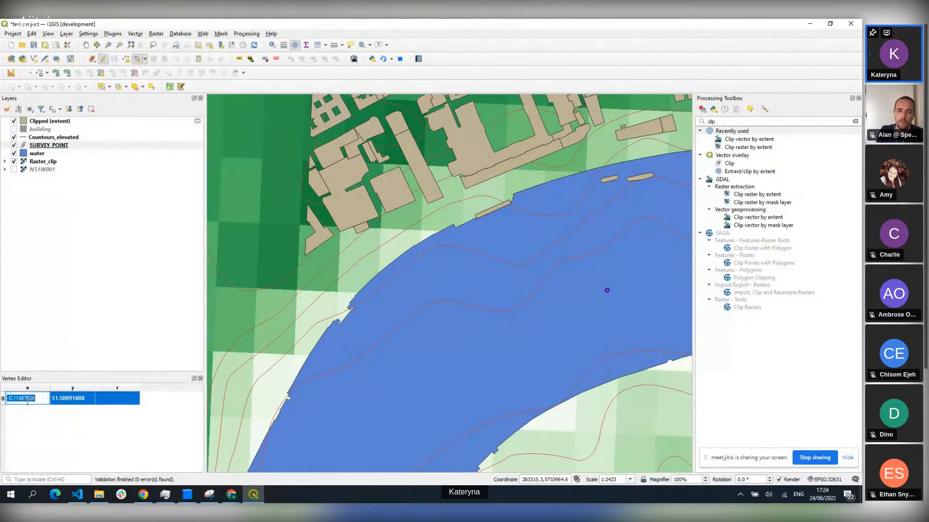
{"action": "left_click_drag", "start_coordinate": [20, 398], "coordinate": [47, 398]}
{"action": "type", "text": "5"}
{"action": "key", "text": "Return"}
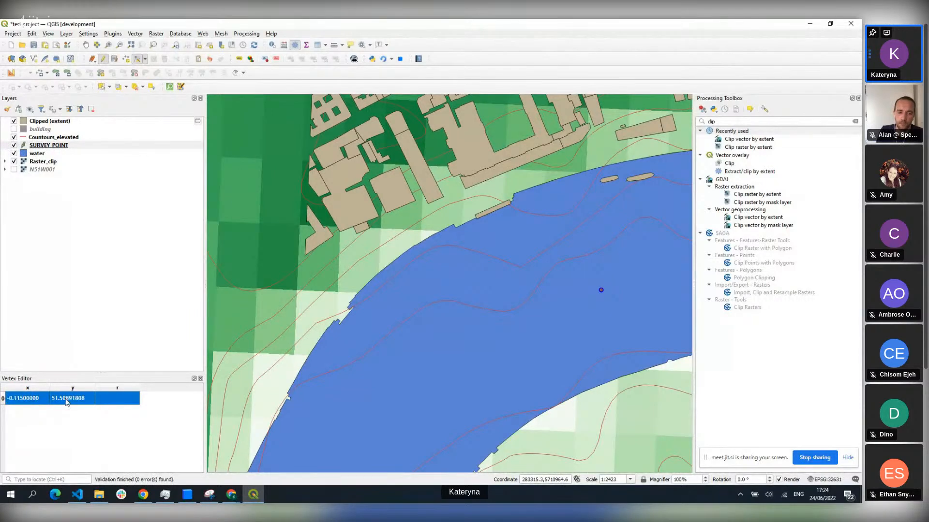
Set the survey point's x coordinate to -0.116, stop editing and save the layer changes
{"action": "double_click", "coordinate": [24, 401]}
{"action": "left_click_drag", "start_coordinate": [19, 398], "coordinate": [57, 399]}
{"action": "type", "text": "6"}
{"action": "key", "text": "Return"}
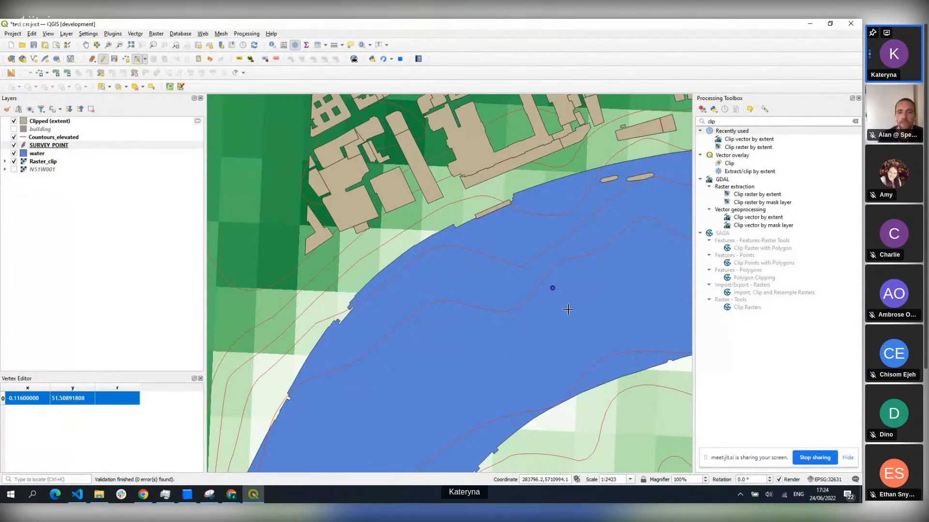
{"action": "left_click", "coordinate": [103, 59]}
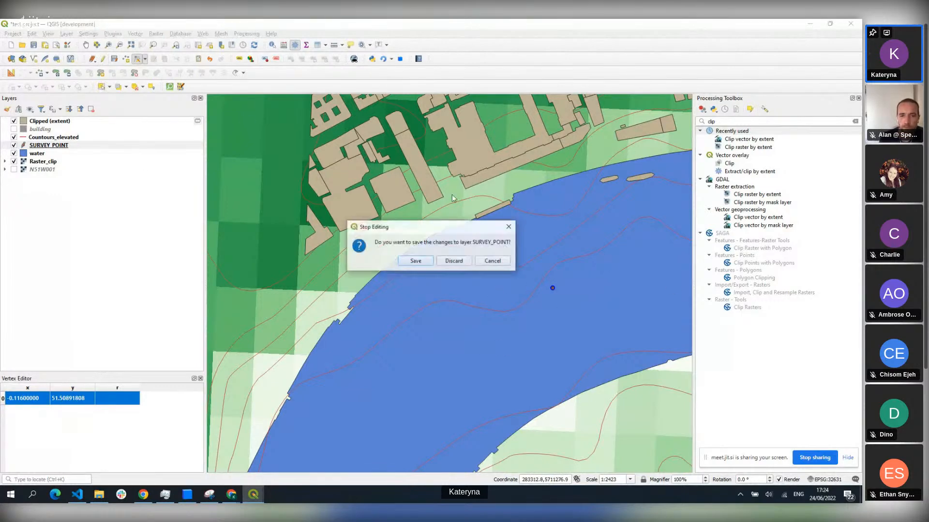
{"action": "left_click", "coordinate": [420, 262]}
{"action": "left_click_drag", "start_coordinate": [499, 296], "coordinate": [411, 348]}
{"action": "scroll", "coordinate": [432, 347], "scroll_direction": "down", "scroll_amount": 1}
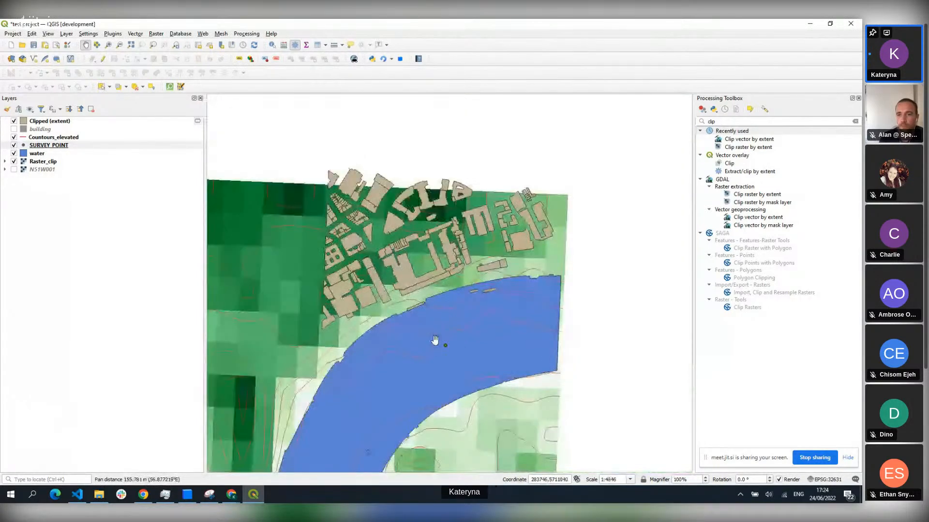
Open the SpeckleQGIS plugin and enlarge it so the streams, branch and layer list are fully shown
{"action": "left_click", "coordinate": [400, 59]}
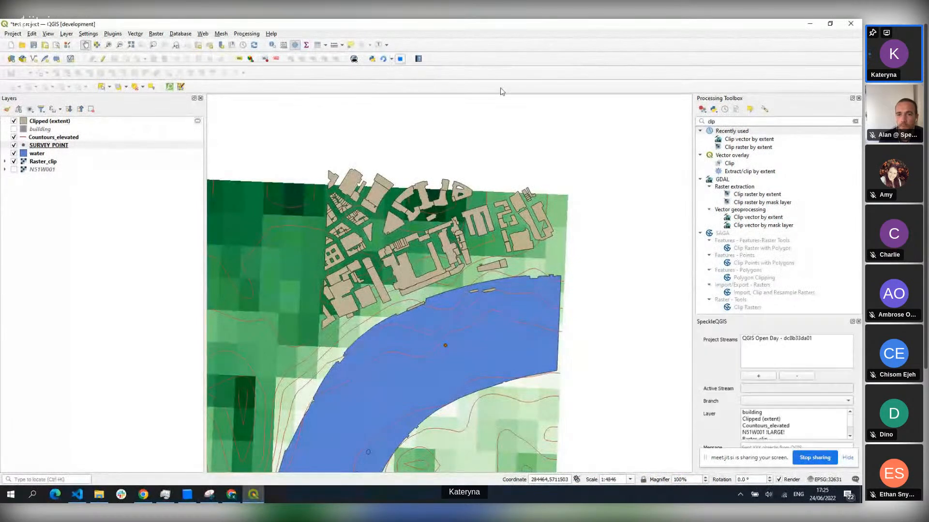
{"action": "left_click_drag", "start_coordinate": [746, 313], "coordinate": [747, 150]}
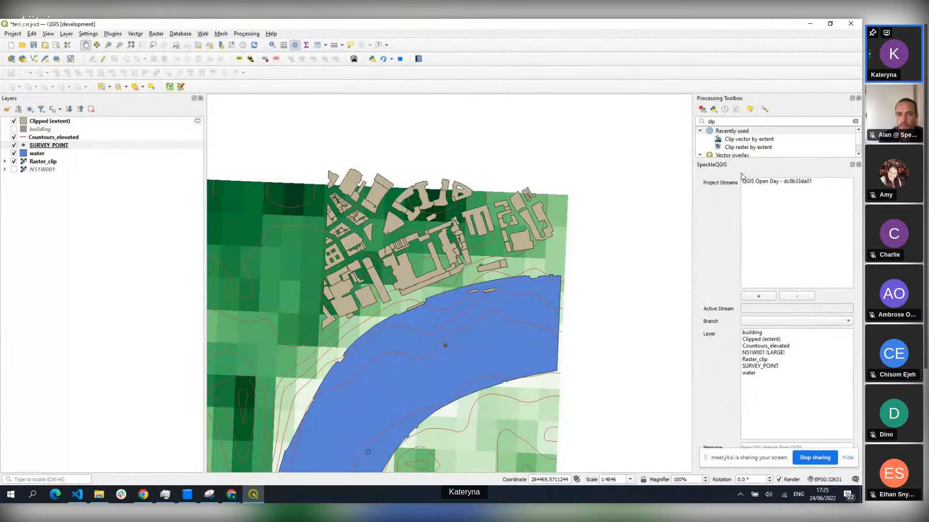
Search the Speckle streams for "open day" and close the search without adding a stream
{"action": "left_click", "coordinate": [758, 298]}
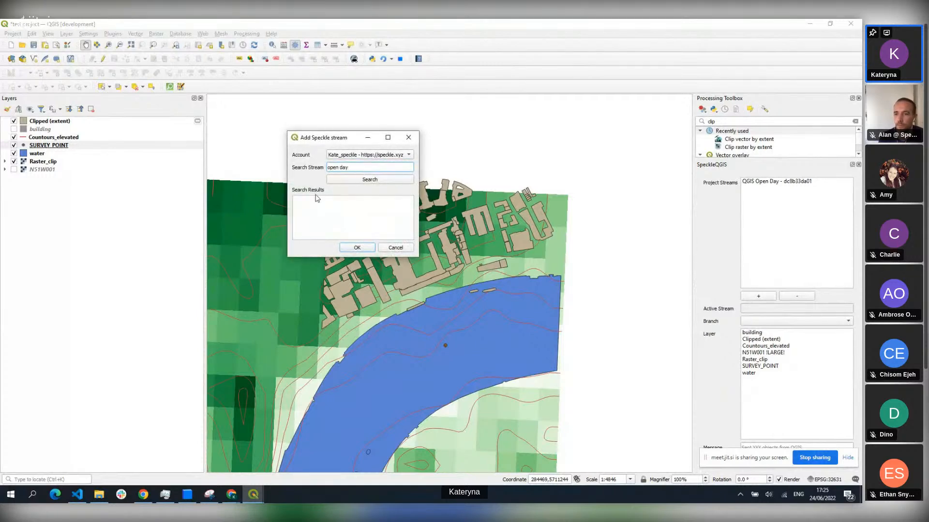
{"action": "left_click", "coordinate": [339, 180]}
{"action": "left_click", "coordinate": [333, 198]}
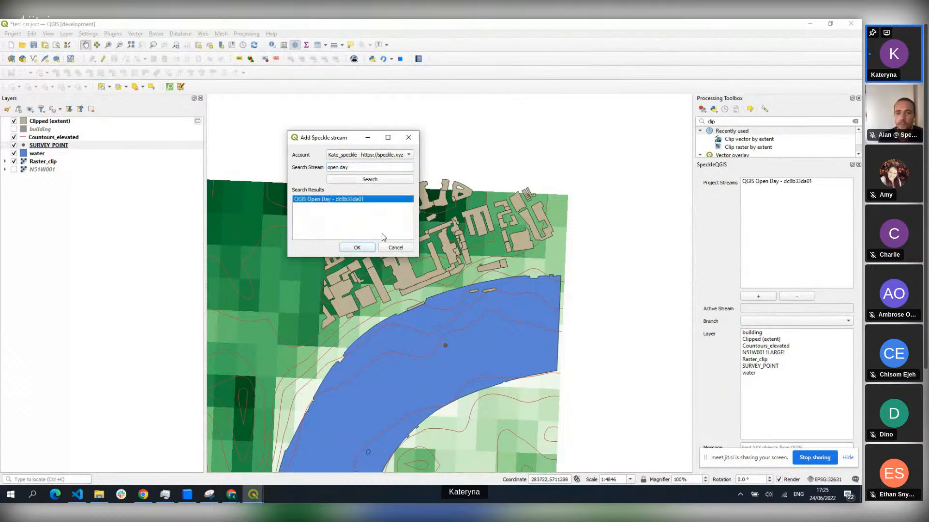
{"action": "left_click", "coordinate": [395, 247]}
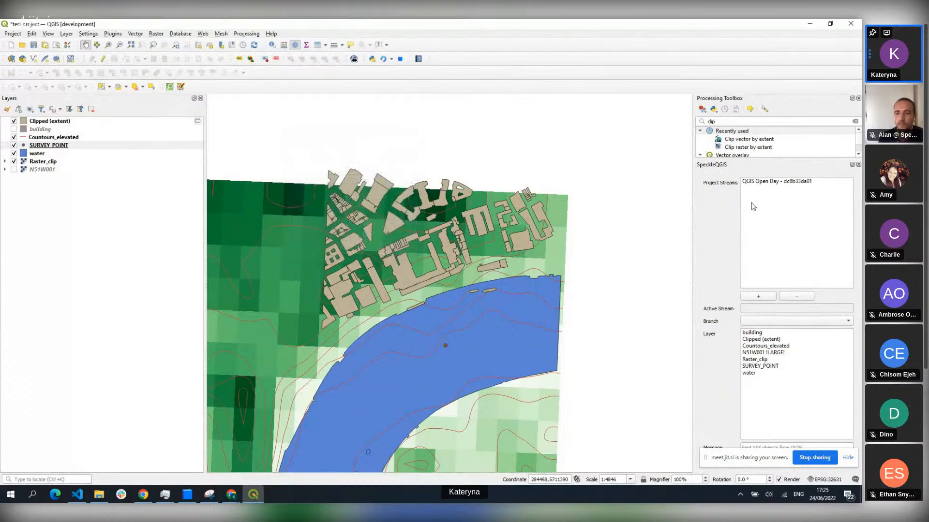
Make QGIS Open Day the active Speckle stream and keep main as its branch
{"action": "left_click", "coordinate": [770, 183]}
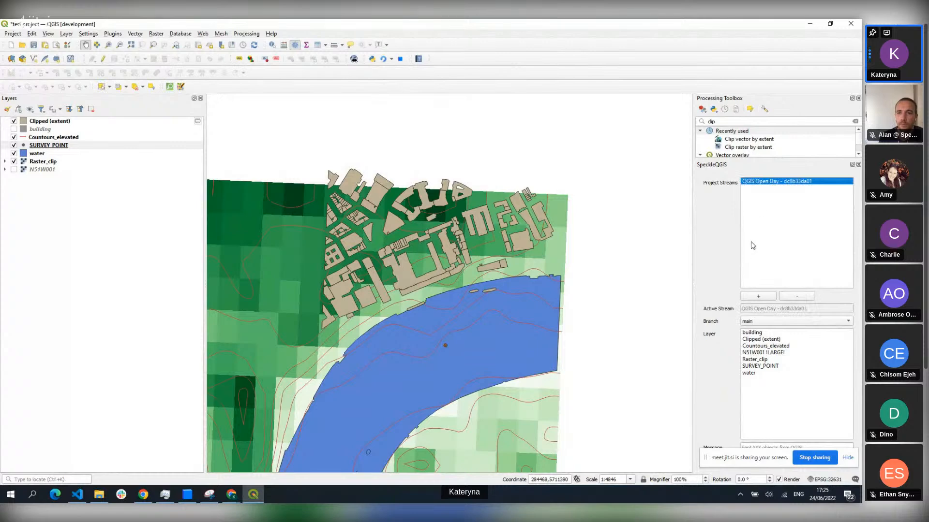
{"action": "left_click", "coordinate": [773, 322]}
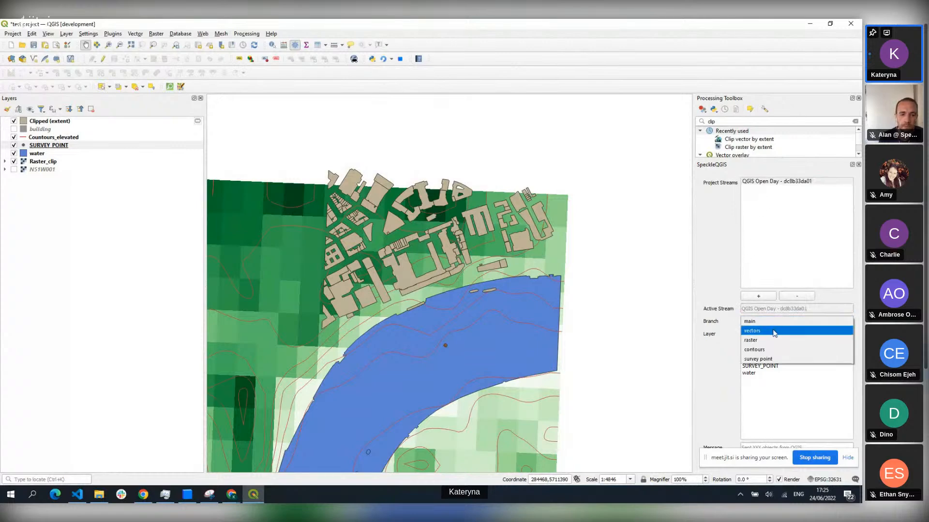
{"action": "left_click", "coordinate": [781, 321]}
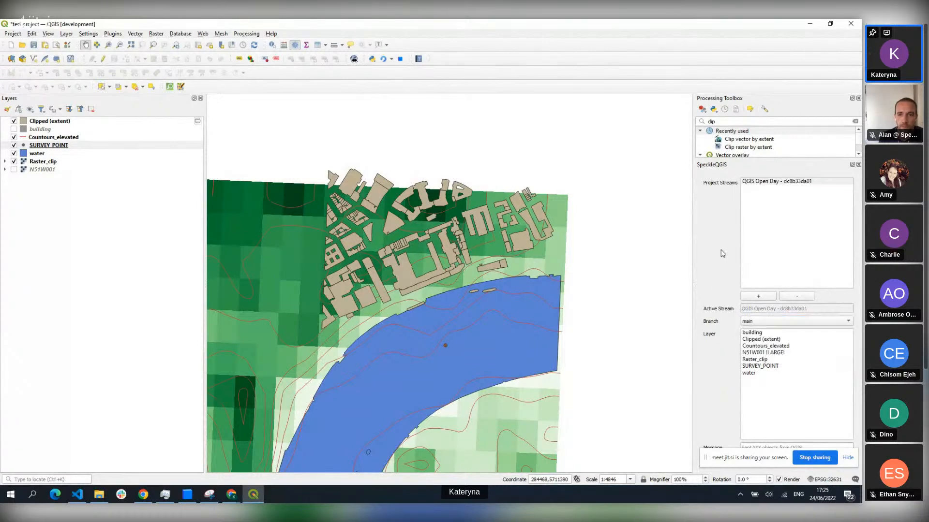
{"action": "left_click", "coordinate": [777, 182]}
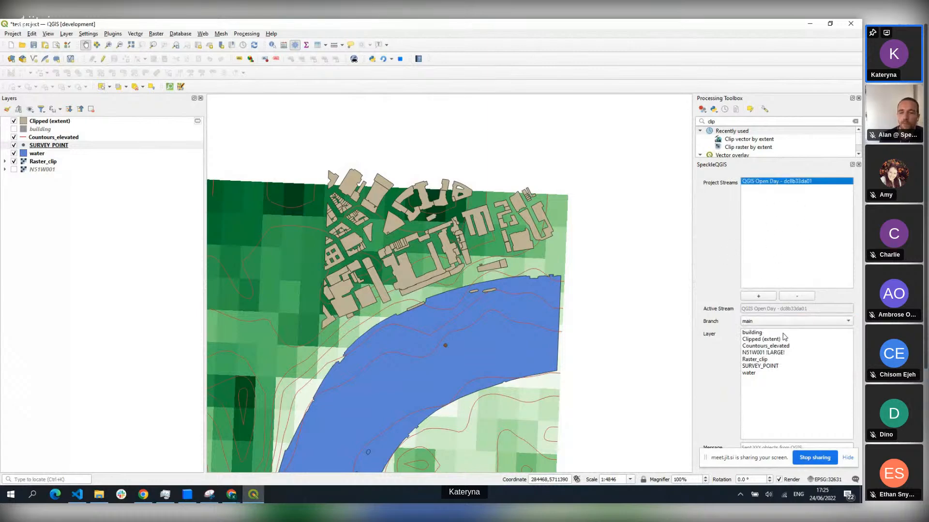
Select the Clipped (extent), Countours_elevated, SURVEY_POINT, water and Raster_clip layers for sending to Speckle
{"action": "left_click", "coordinate": [48, 121]}
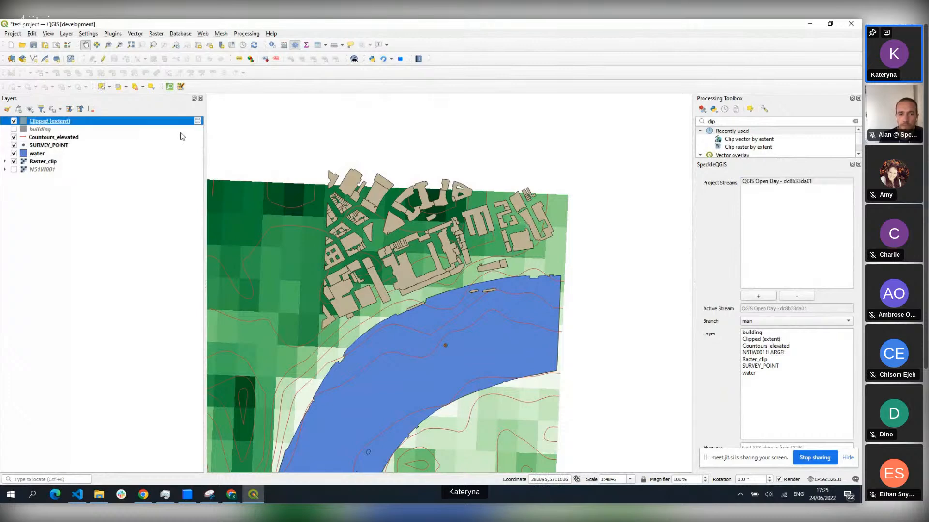
{"action": "left_click", "coordinate": [766, 340]}
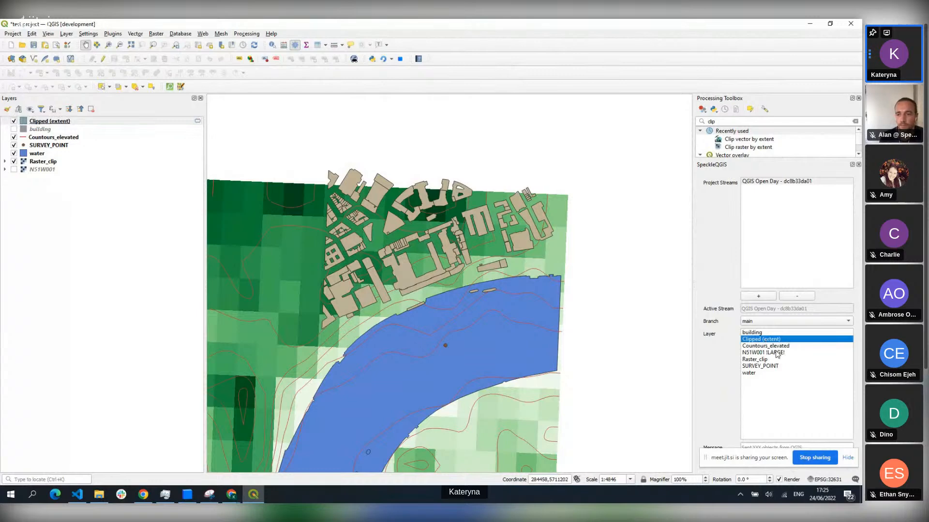
{"action": "left_click", "coordinate": [777, 346]}
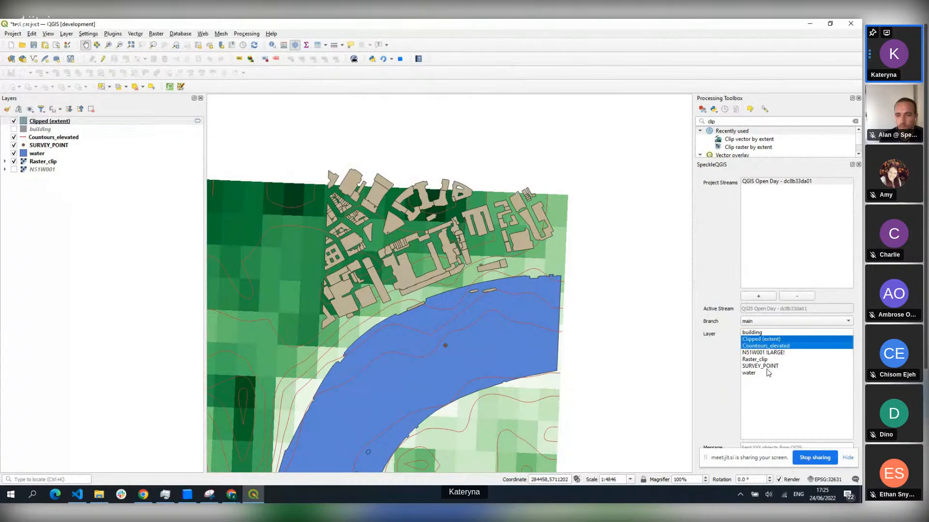
{"action": "left_click", "coordinate": [769, 366]}
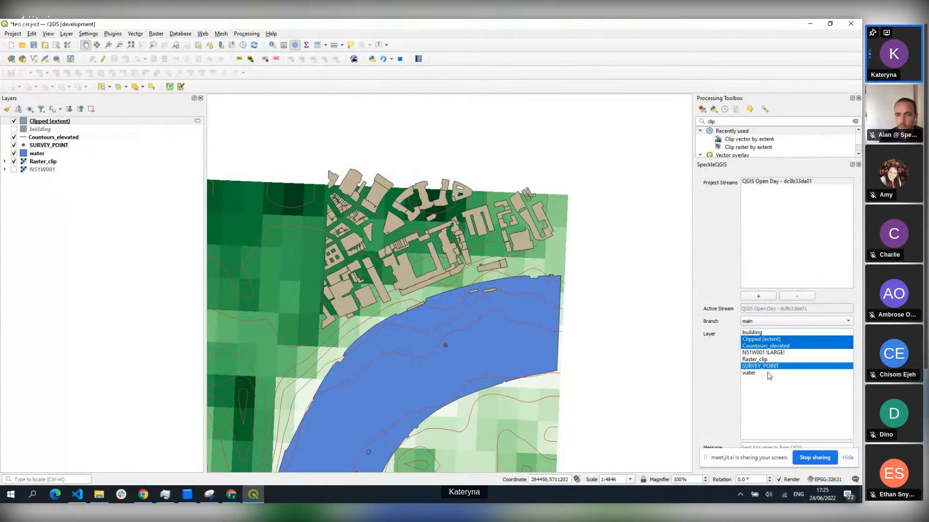
{"action": "left_click", "coordinate": [769, 374]}
{"action": "left_click", "coordinate": [773, 360]}
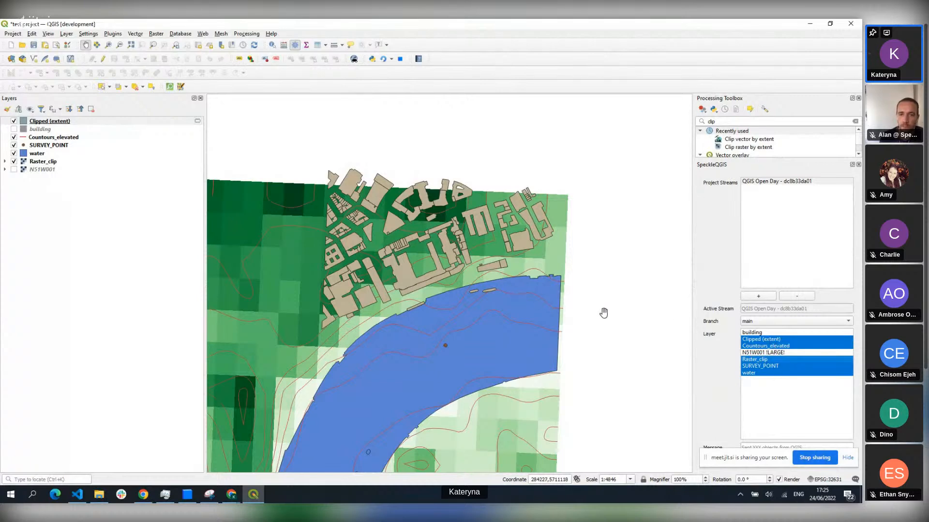
Send the selected layers to the main branch with the commit message "first draft"
{"action": "scroll", "coordinate": [557, 312], "scroll_direction": "down", "scroll_amount": 1}
{"action": "scroll", "coordinate": [556, 312], "scroll_direction": "up", "scroll_amount": 1}
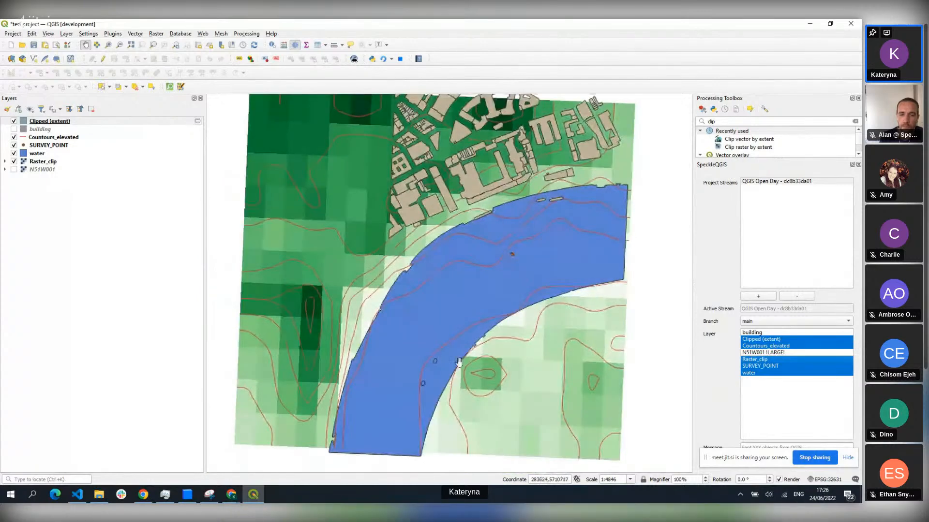
{"action": "scroll", "coordinate": [485, 272], "scroll_direction": "down", "scroll_amount": 1}
{"action": "scroll", "coordinate": [485, 272], "scroll_direction": "up", "scroll_amount": 1}
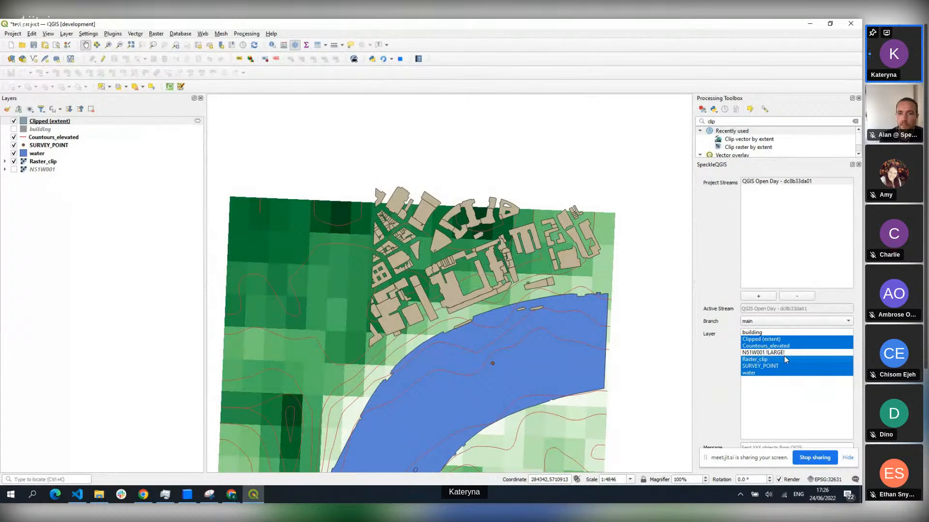
{"action": "left_click_drag", "start_coordinate": [708, 458], "coordinate": [474, 475]}
{"action": "left_click", "coordinate": [756, 448]}
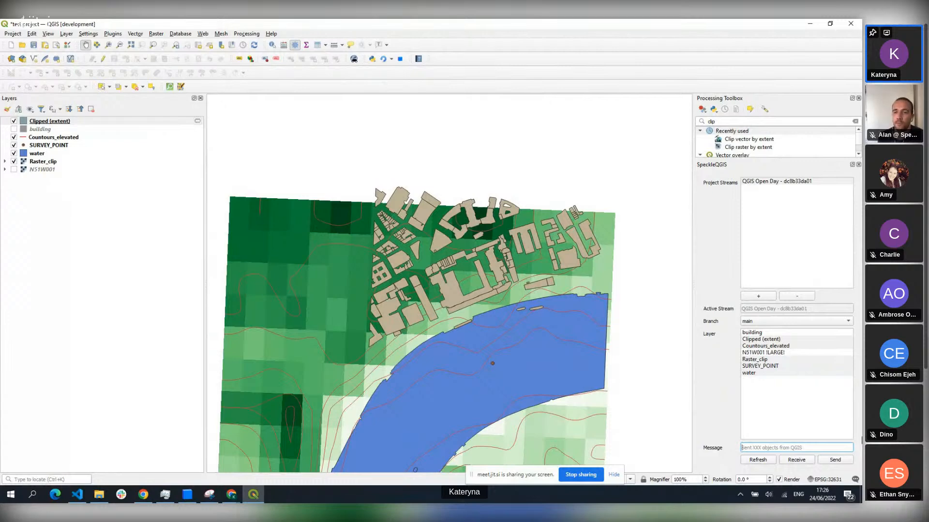
{"action": "type", "text": "first draft"}
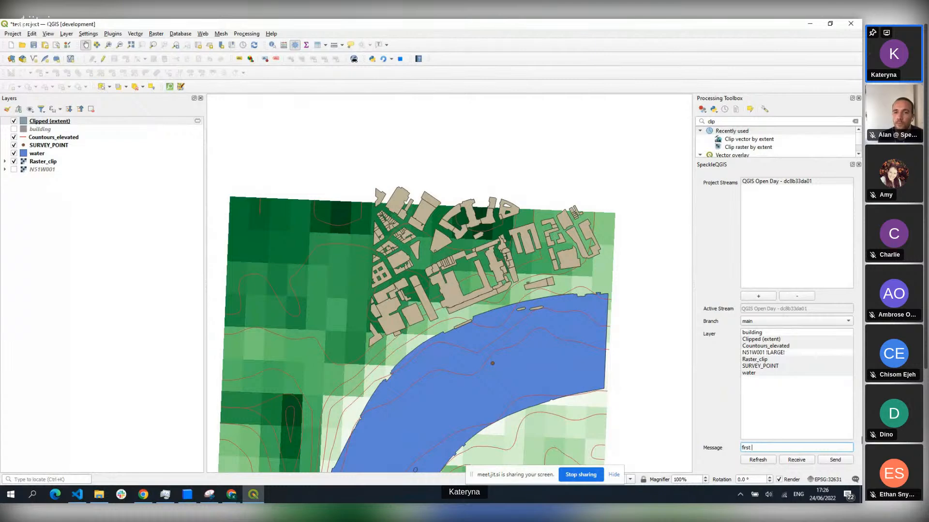
{"action": "left_click", "coordinate": [834, 461]}
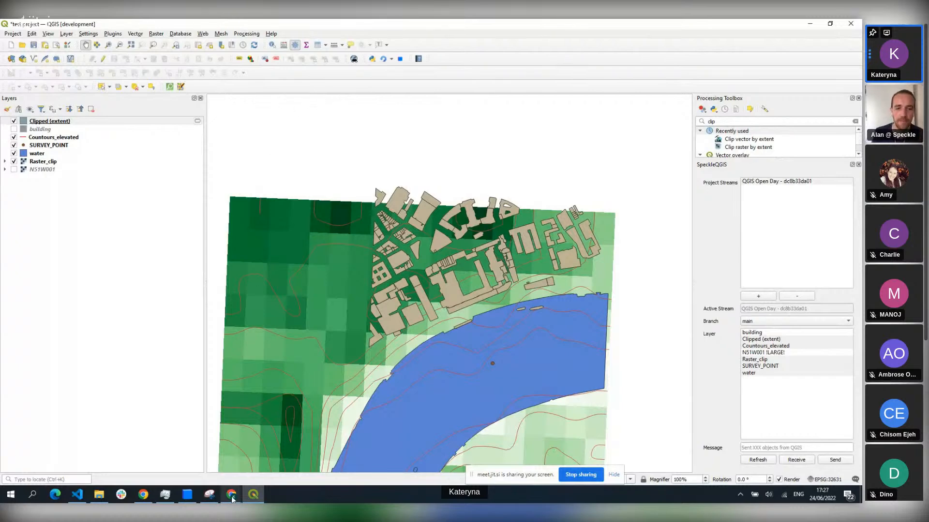
Switch to the Speckle stream page in Chrome and reload the QGIS Open Day stream home
{"action": "mouse_move", "coordinate": [233, 498]}
{"action": "left_click", "coordinate": [256, 460]}
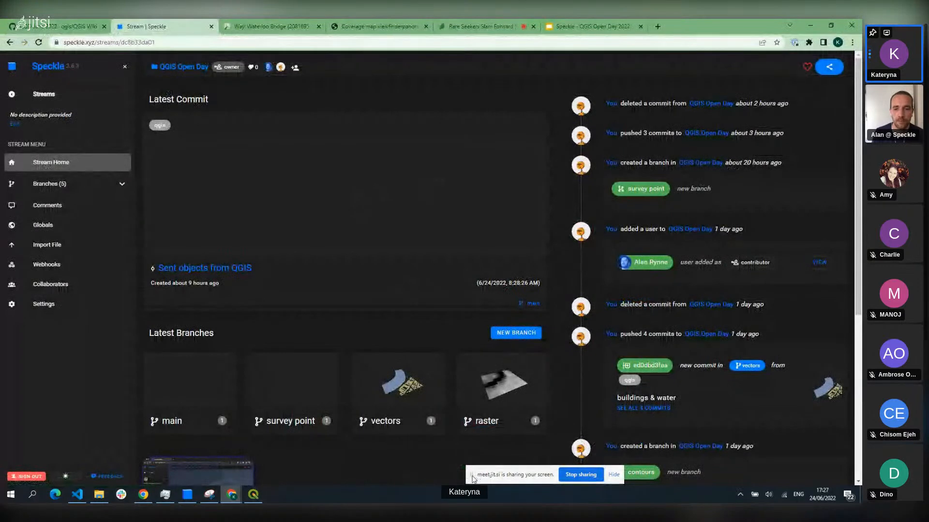
{"action": "left_click_drag", "start_coordinate": [473, 479], "coordinate": [624, 477]}
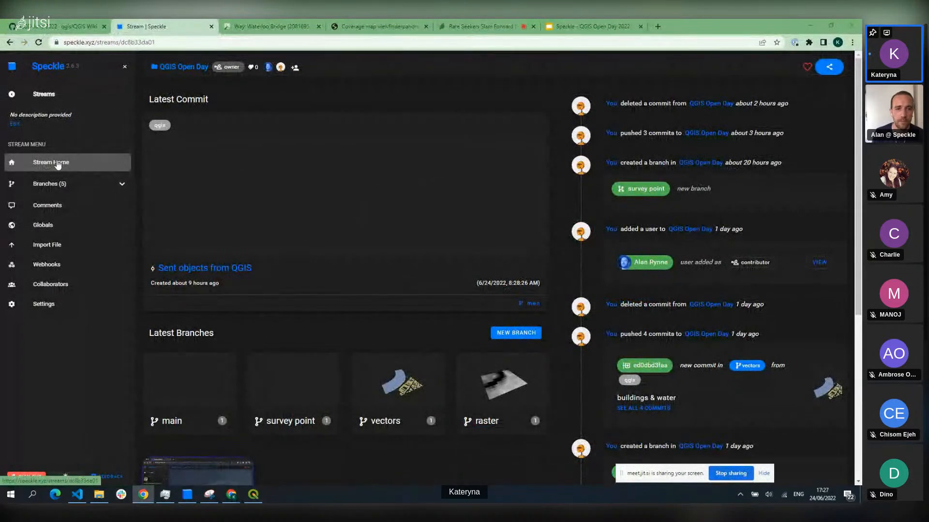
{"action": "left_click", "coordinate": [57, 163]}
{"action": "left_click", "coordinate": [38, 42]}
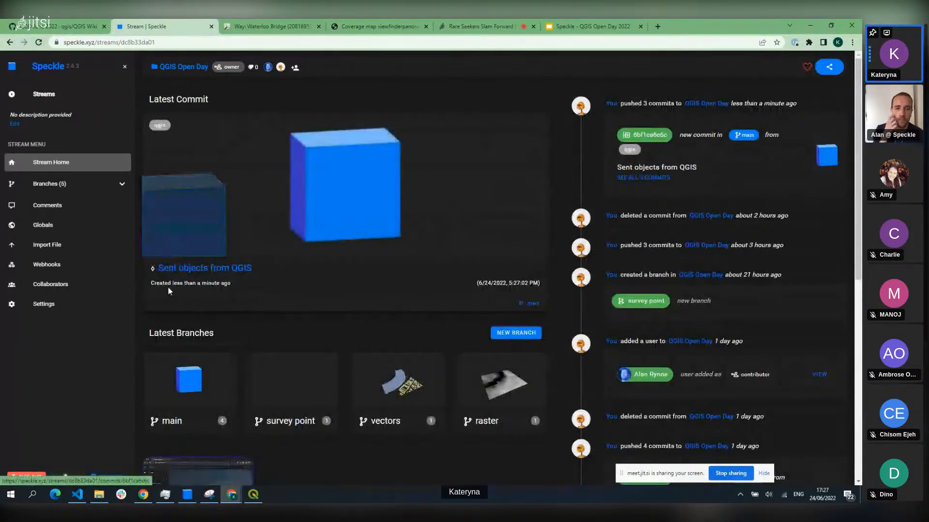
Open the latest commit, Sent objects from QGIS, and examine its raster, buildings and contours in 3D
{"action": "left_click_drag", "start_coordinate": [150, 284], "coordinate": [230, 282]}
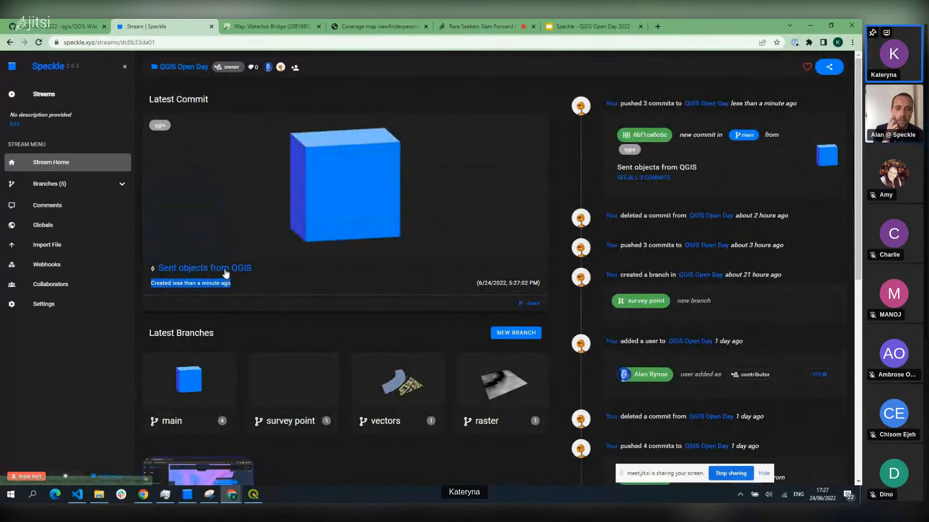
{"action": "left_click", "coordinate": [225, 269]}
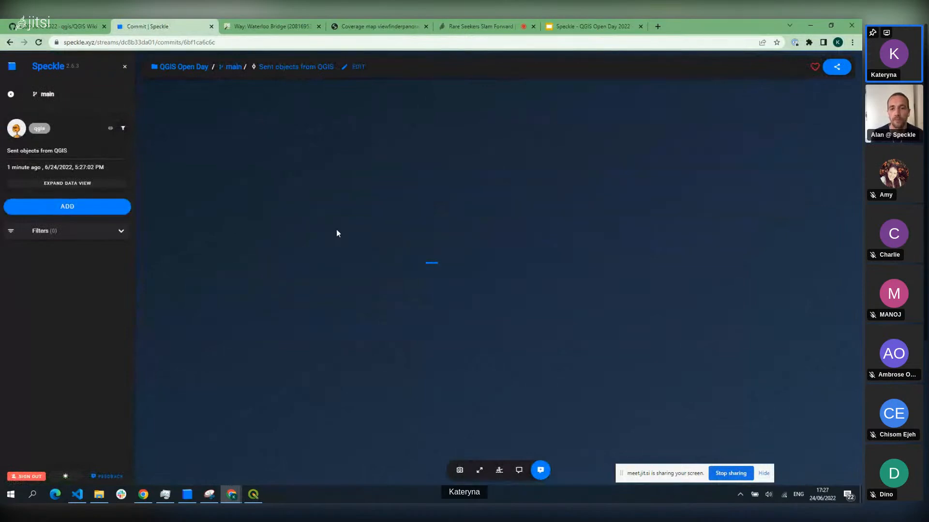
{"action": "left_click_drag", "start_coordinate": [455, 297], "coordinate": [292, 437]}
{"action": "scroll", "coordinate": [606, 237], "scroll_direction": "up", "scroll_amount": 10}
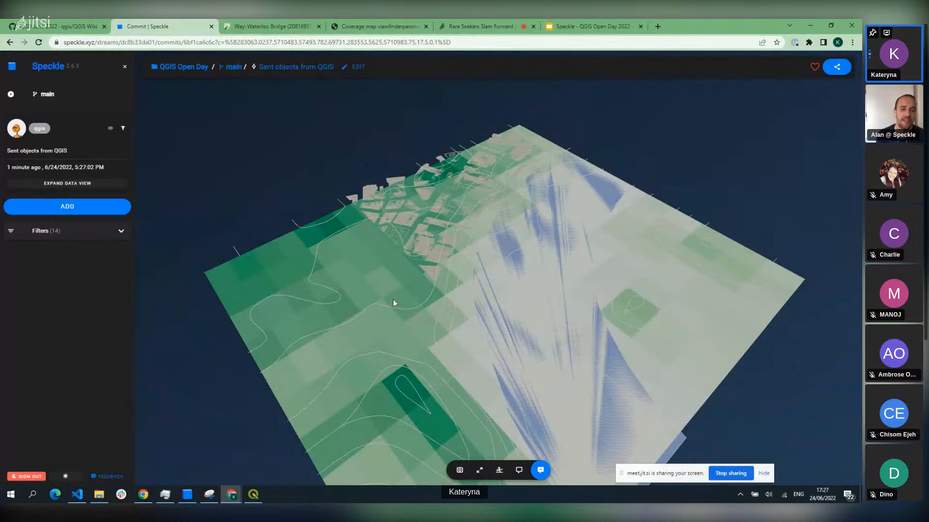
{"action": "left_click_drag", "start_coordinate": [256, 274], "coordinate": [329, 272]}
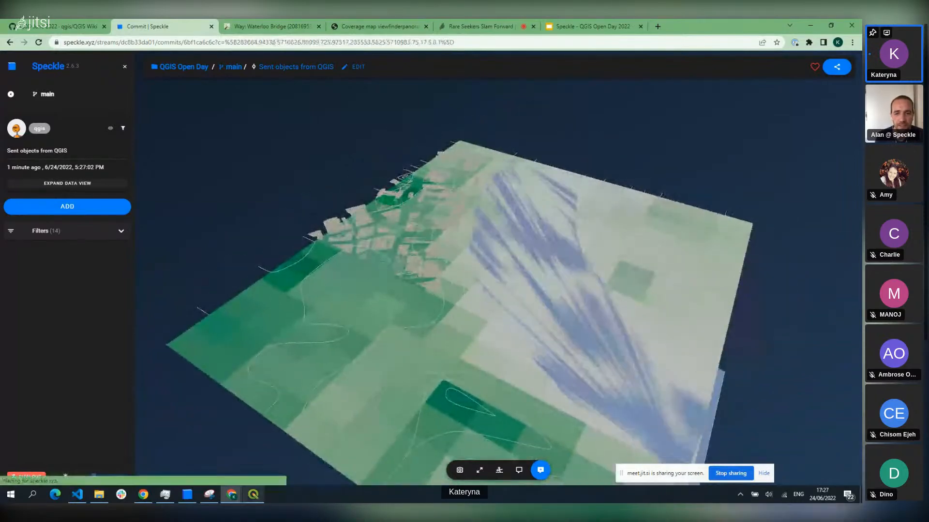
Switch back to QGIS, exclude Raster_clip from the selected layers and send the remaining ones to the main branch
{"action": "left_click", "coordinate": [253, 494]}
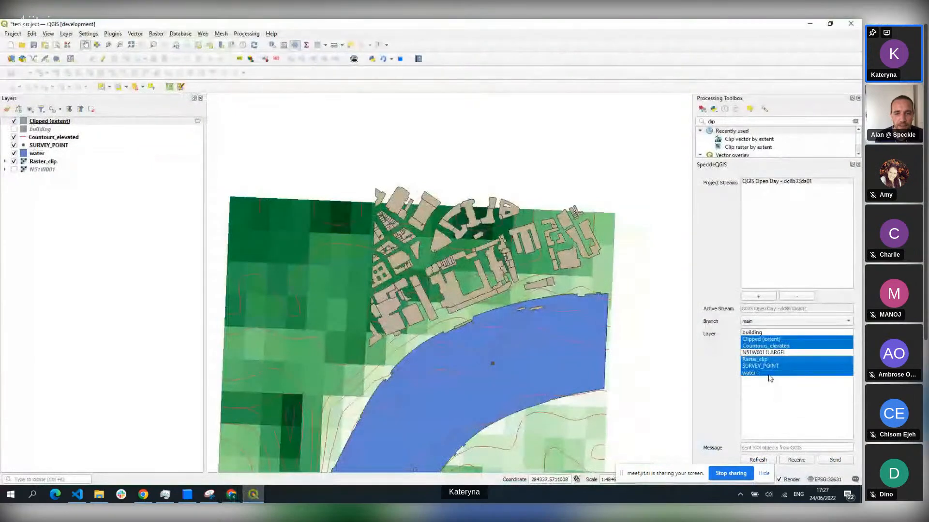
{"action": "left_click", "coordinate": [765, 360]}
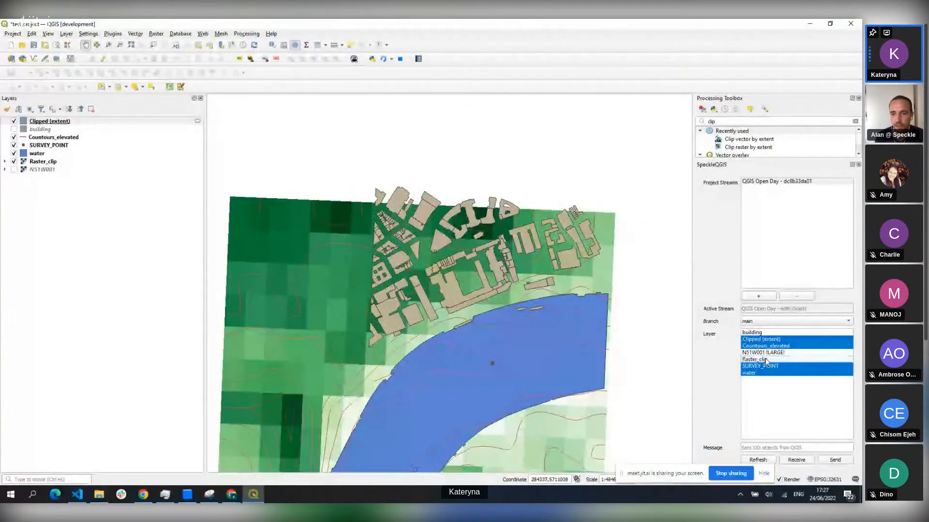
{"action": "left_click", "coordinate": [758, 184]}
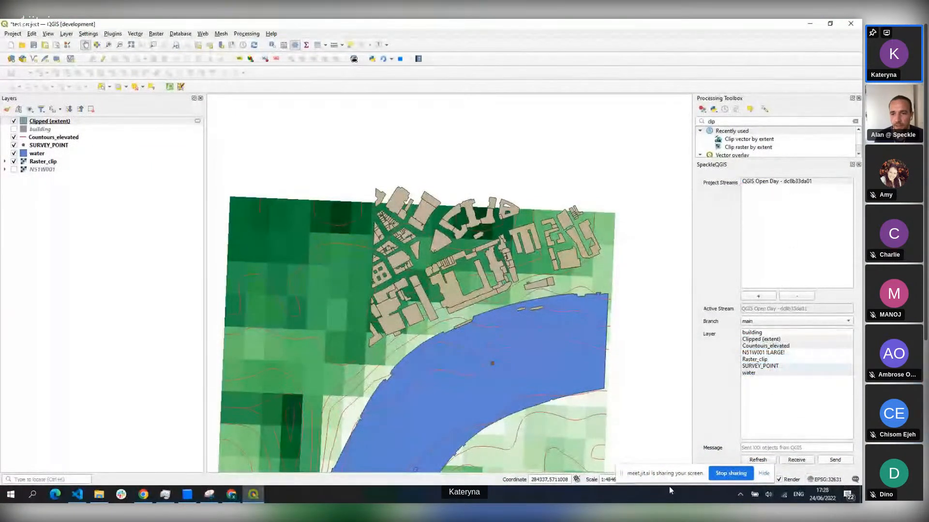
Switch to Speckle in Chrome, examine the new commit without the raster in 3D and open the main branch's commit list
{"action": "mouse_move", "coordinate": [232, 498]}
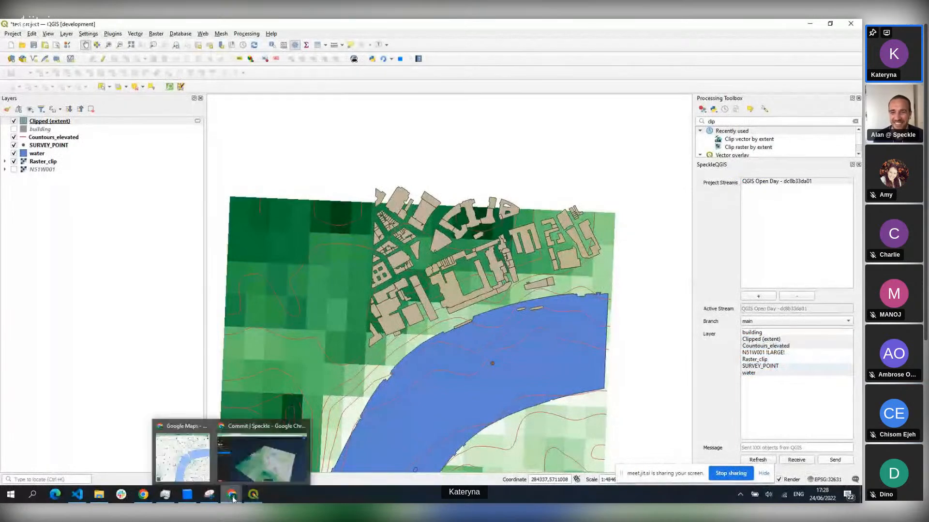
{"action": "left_click", "coordinate": [254, 453]}
{"action": "left_click", "coordinate": [537, 469]}
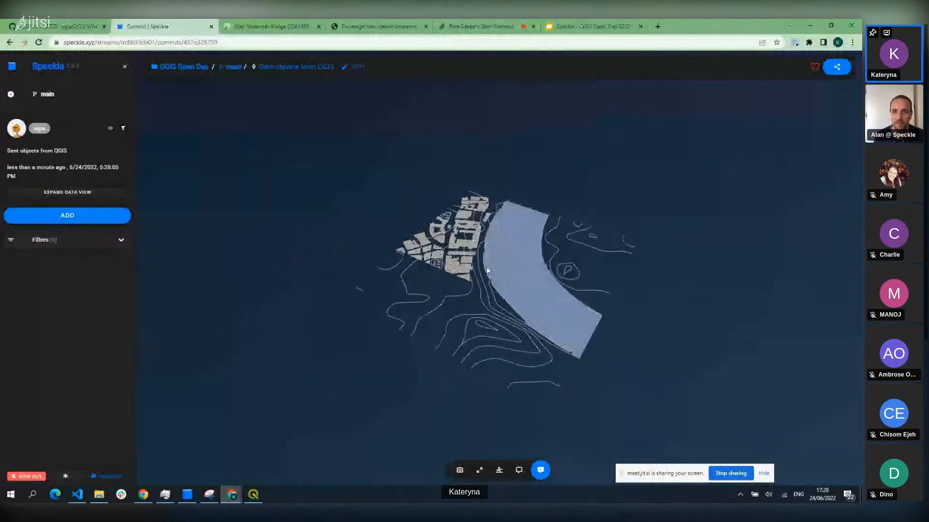
{"action": "mouse_move", "coordinate": [486, 267]}
{"action": "left_mouse_down"}
{"action": "mouse_move", "coordinate": [501, 321]}
{"action": "mouse_move", "coordinate": [490, 294]}
{"action": "mouse_move", "coordinate": [498, 265]}
{"action": "left_mouse_up"}
{"action": "left_click", "coordinate": [570, 472]}
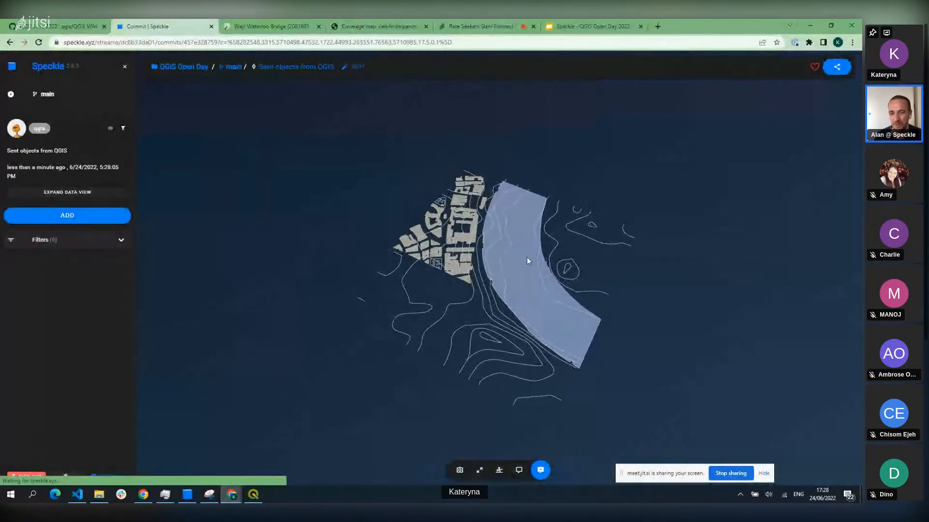
{"action": "left_click_drag", "start_coordinate": [526, 258], "coordinate": [482, 283]}
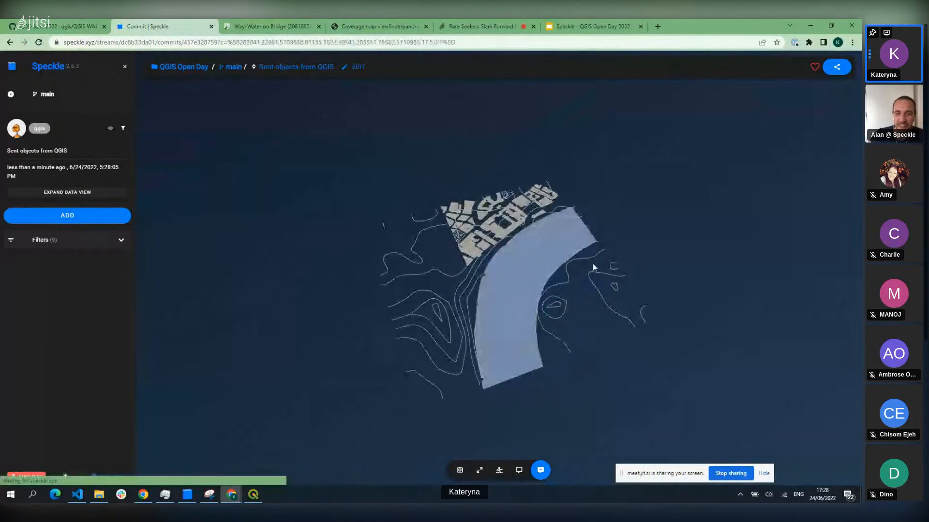
{"action": "left_click_drag", "start_coordinate": [595, 266], "coordinate": [545, 338]}
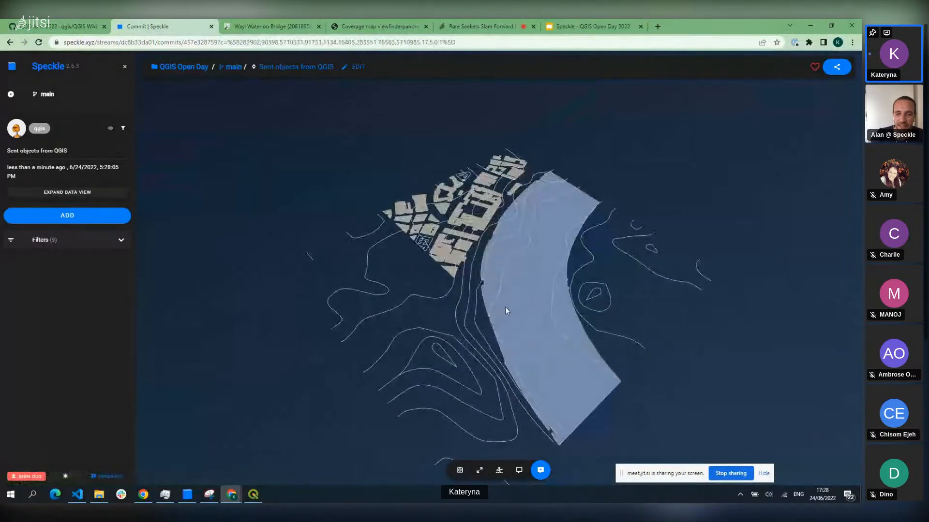
{"action": "left_click", "coordinate": [234, 68]}
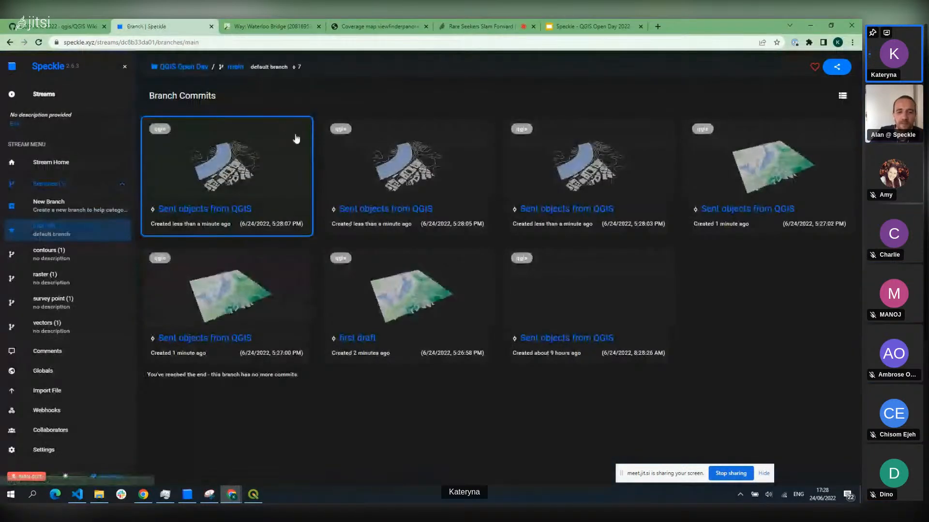
Return to the QGIS Open Day stream home, reload it, and open the main branch's 5:27:02 PM commit containing the raster
{"action": "left_click", "coordinate": [183, 67]}
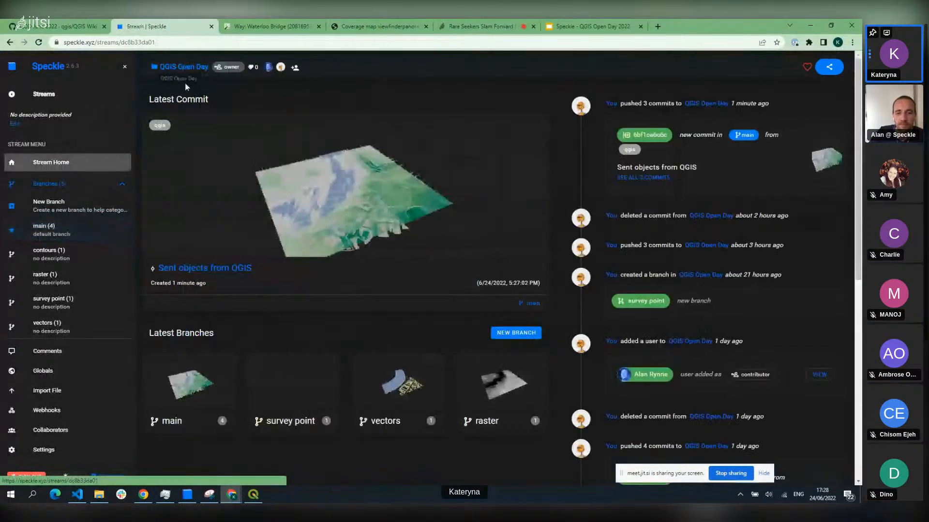
{"action": "left_click", "coordinate": [39, 42]}
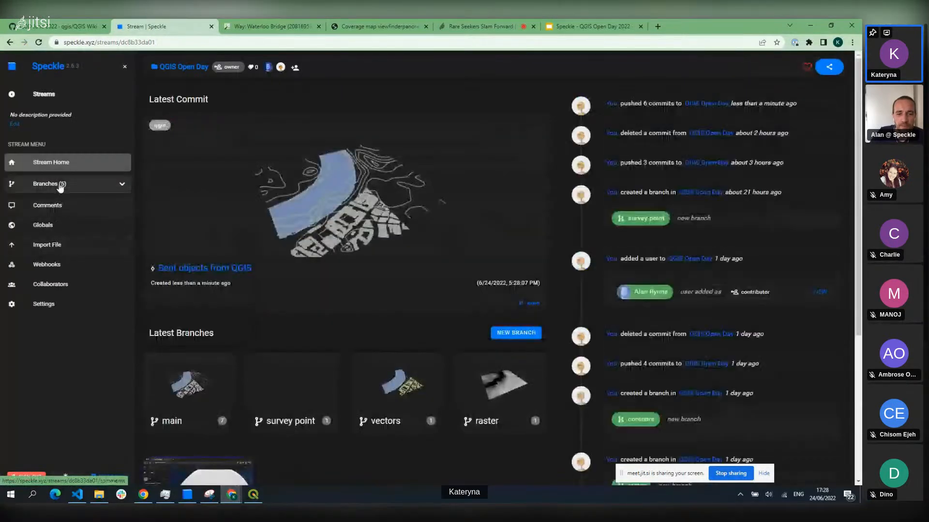
{"action": "left_click", "coordinate": [103, 184]}
{"action": "left_click", "coordinate": [72, 229]}
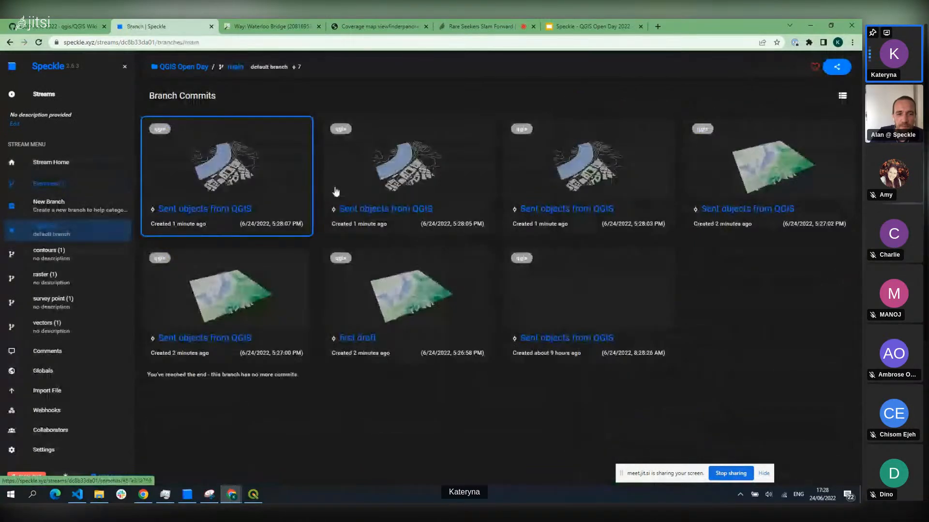
{"action": "left_click", "coordinate": [768, 178]}
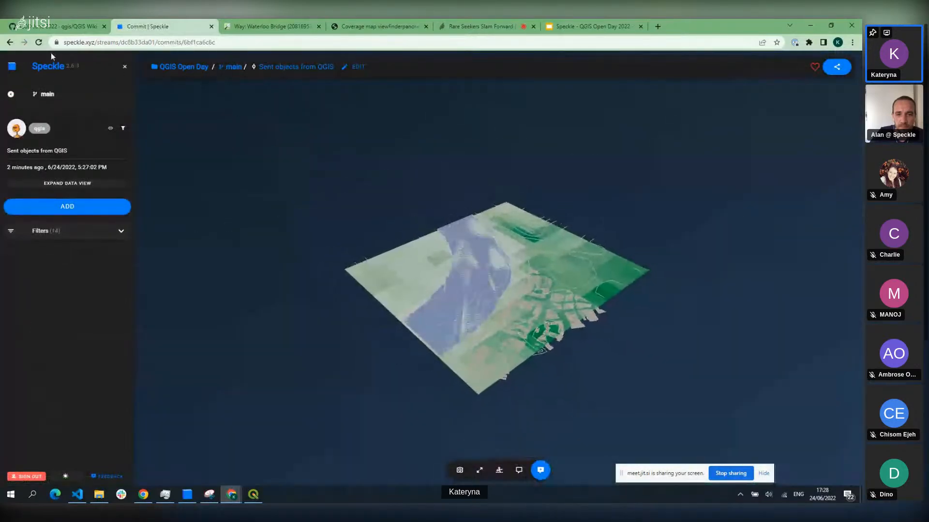
Open the main branch's newest commit, highlight its commit ID in the address, examine it in 3D and stop sharing the screen
{"action": "left_click", "coordinate": [10, 42]}
{"action": "left_click", "coordinate": [249, 178]}
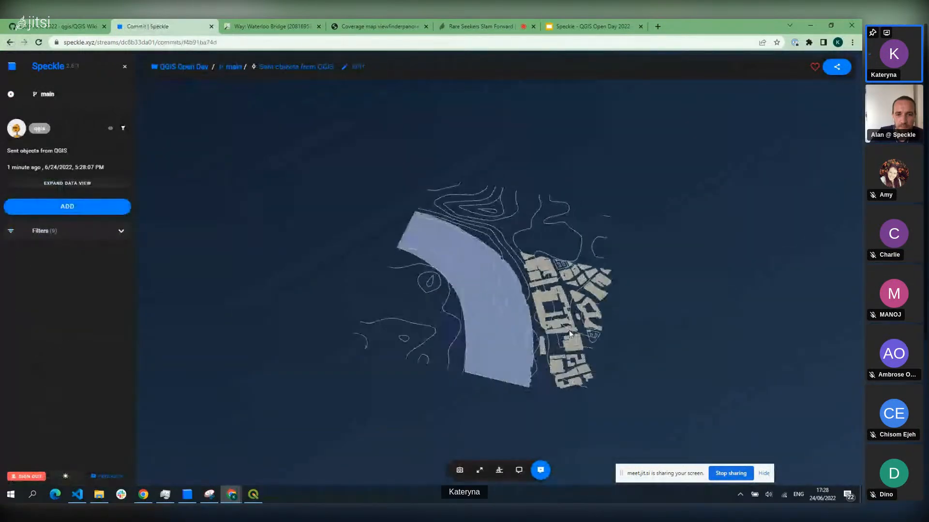
{"action": "double_click", "coordinate": [210, 43]}
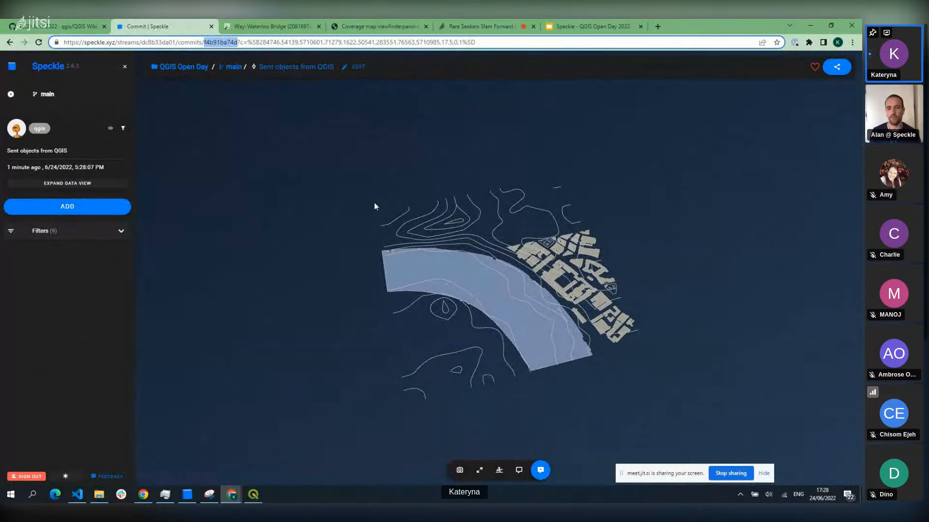
{"action": "left_click_drag", "start_coordinate": [375, 207], "coordinate": [520, 276]}
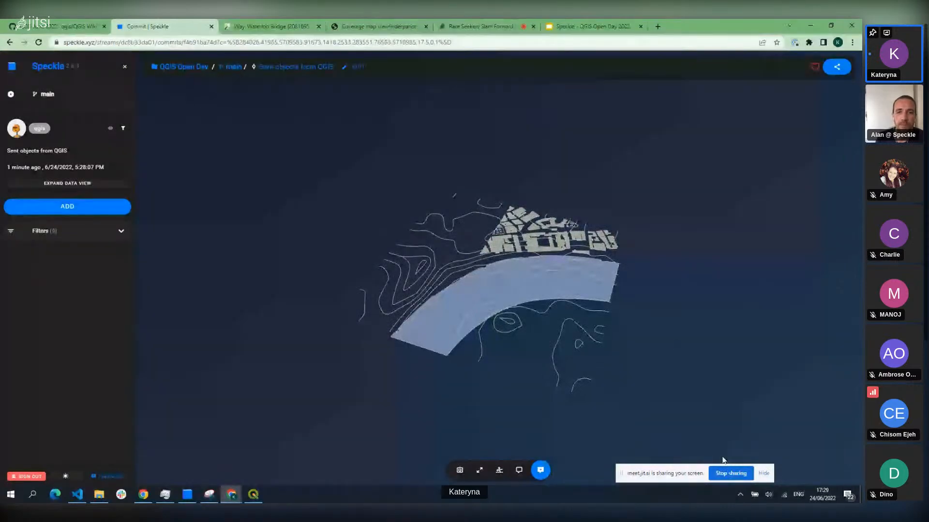
{"action": "left_click", "coordinate": [730, 476]}
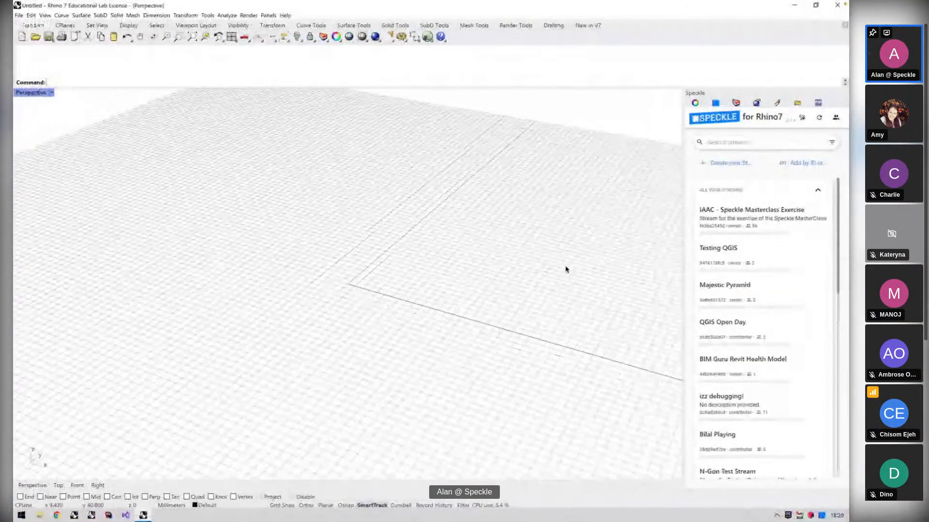
Switch to Chrome, open speckle.xyz and dismiss the translation prompt
{"action": "left_click", "coordinate": [57, 516]}
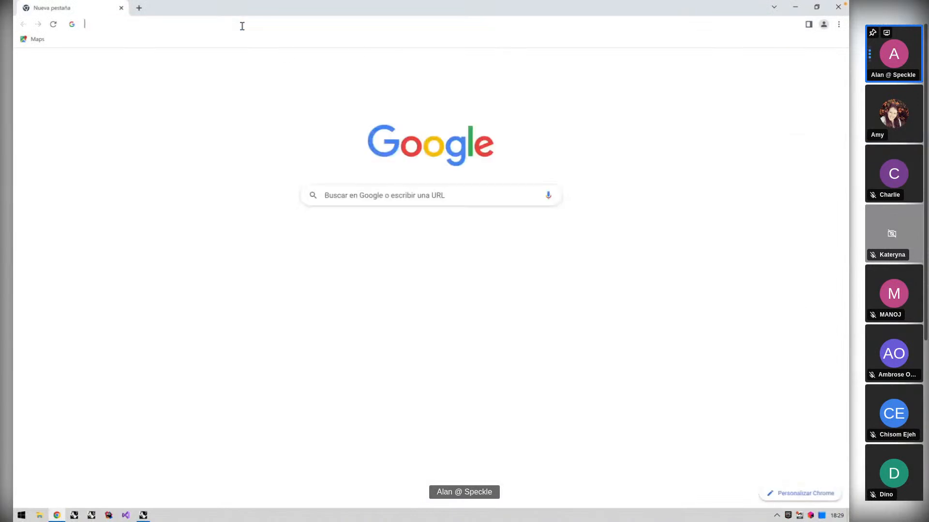
{"action": "left_click", "coordinate": [242, 24]}
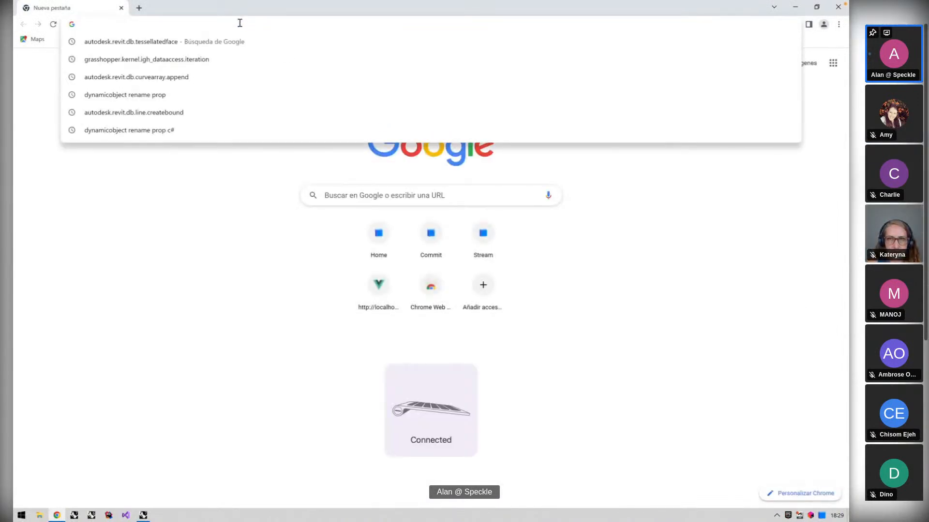
{"action": "type", "text": "speckle.xyz"}
{"action": "key", "text": "Return"}
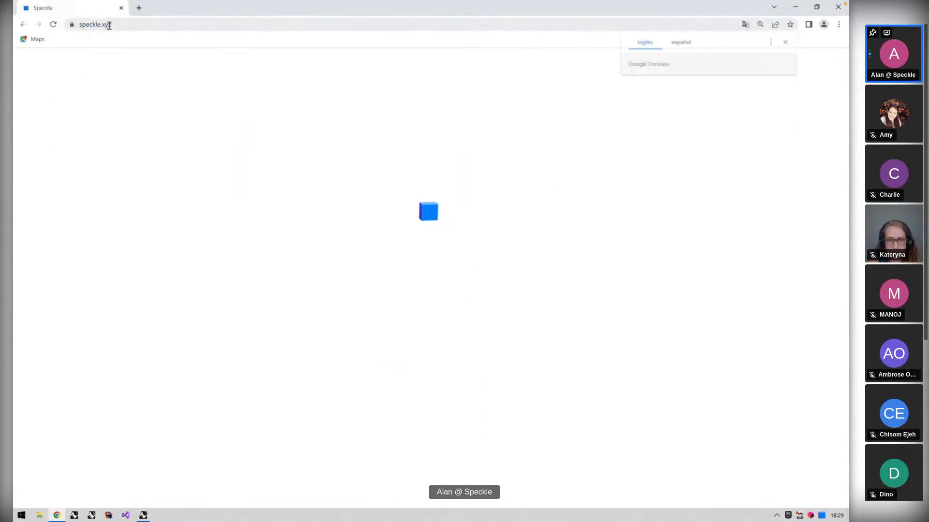
{"action": "left_click", "coordinate": [785, 42]}
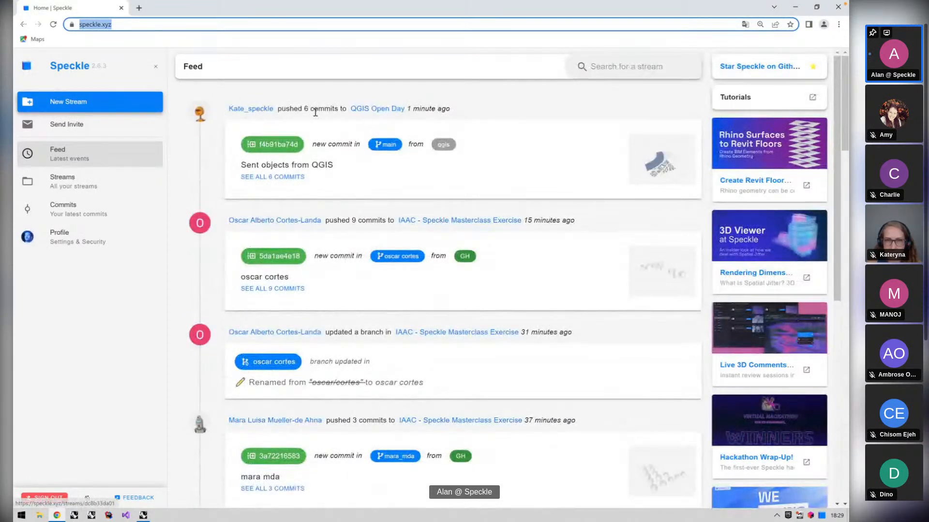
Open the QGIS Open Day stream from the feed, look over its branches and open the main branch's commit list
{"action": "left_click_drag", "start_coordinate": [308, 110], "coordinate": [323, 109]}
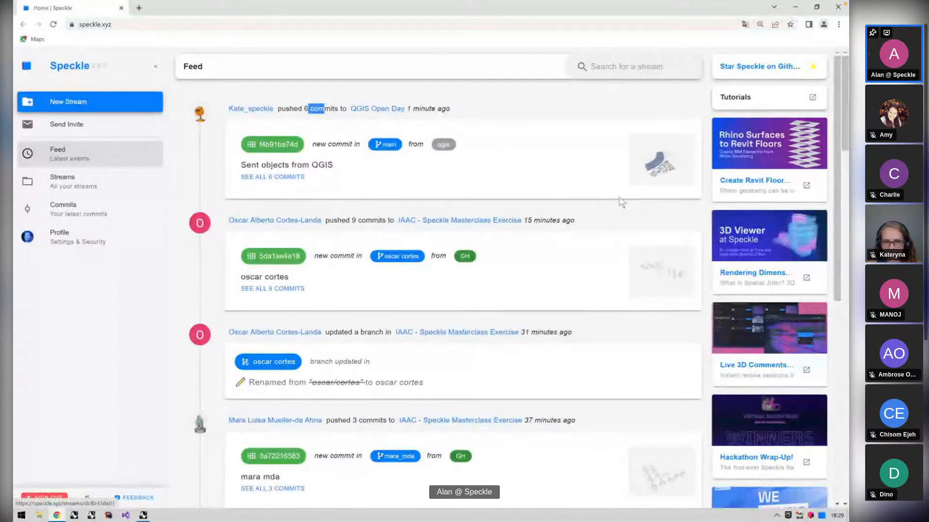
{"action": "left_click", "coordinate": [368, 109]}
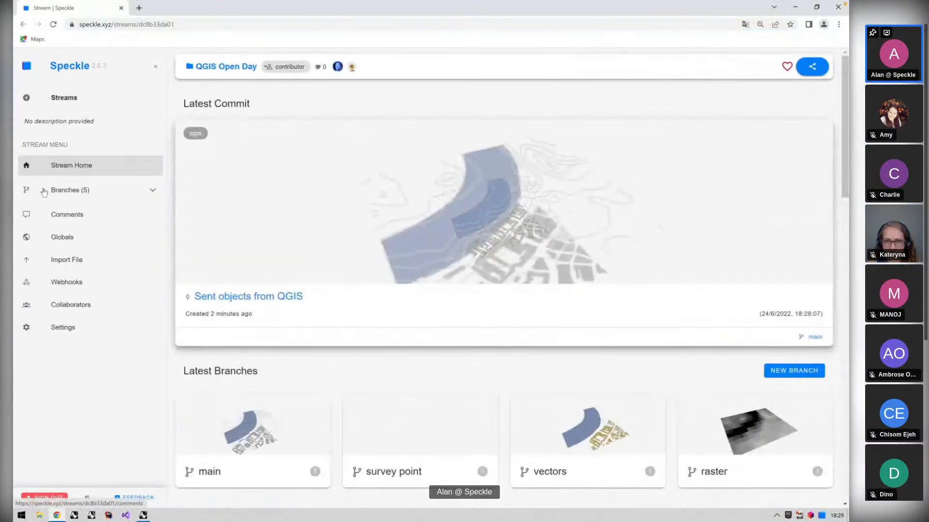
{"action": "left_click", "coordinate": [72, 191]}
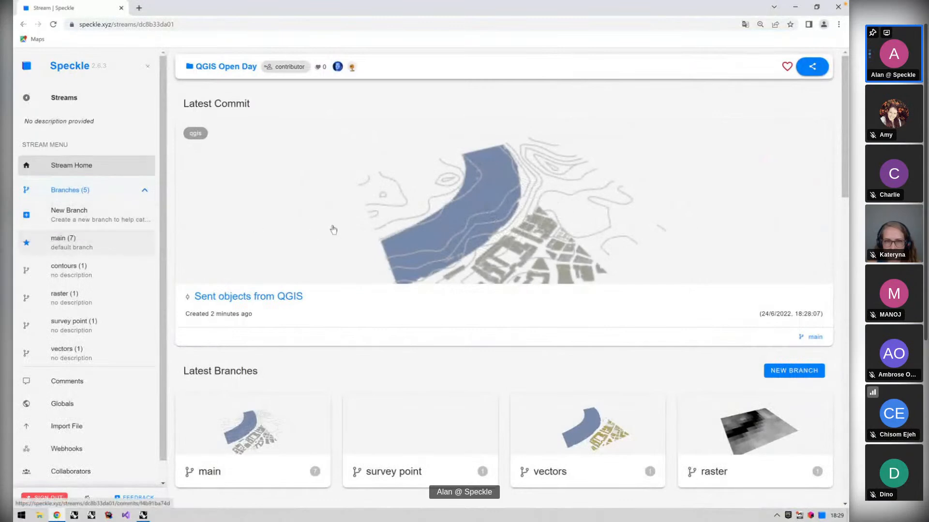
{"action": "scroll", "coordinate": [260, 390], "scroll_direction": "down", "scroll_amount": 3}
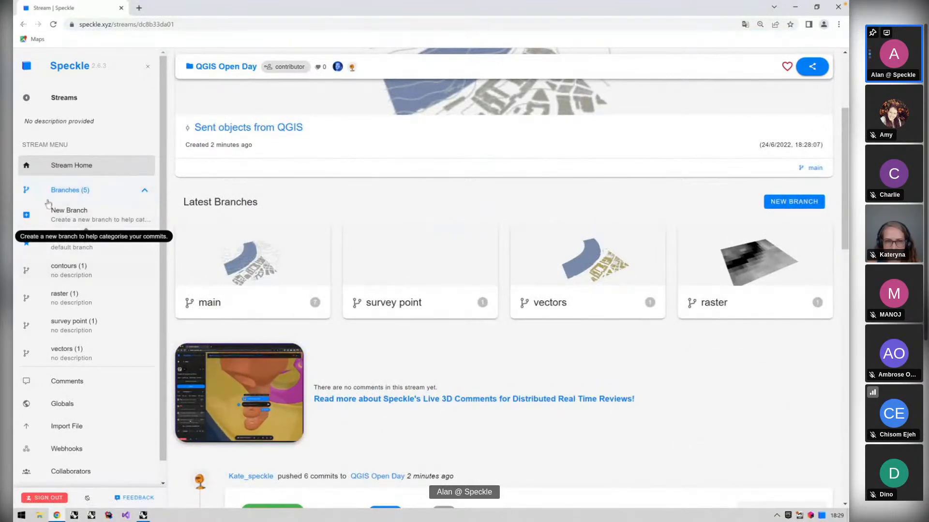
{"action": "scroll", "coordinate": [269, 359], "scroll_direction": "up", "scroll_amount": 3}
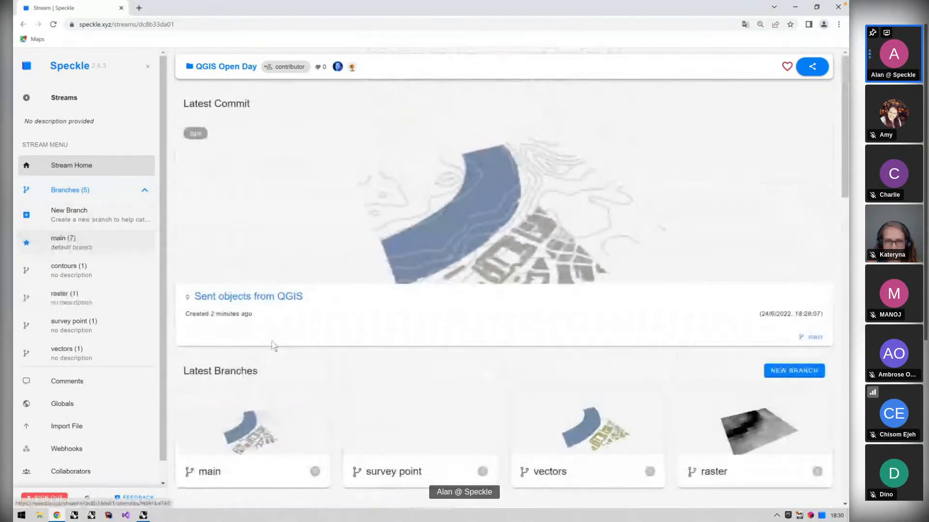
{"action": "left_click", "coordinate": [213, 428]}
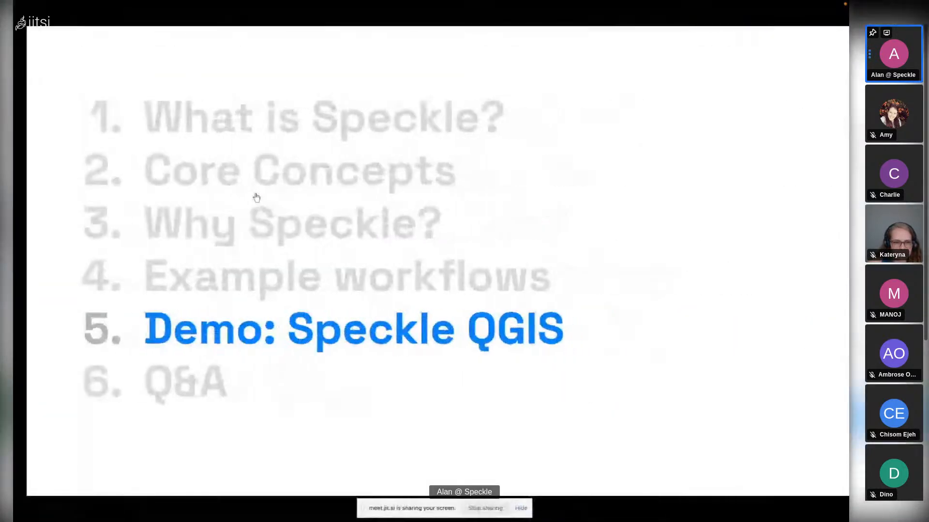
Switch to Rhino 7 and widen the Speckle connector's area beside the Perspective viewport
{"action": "left_click", "coordinate": [143, 516]}
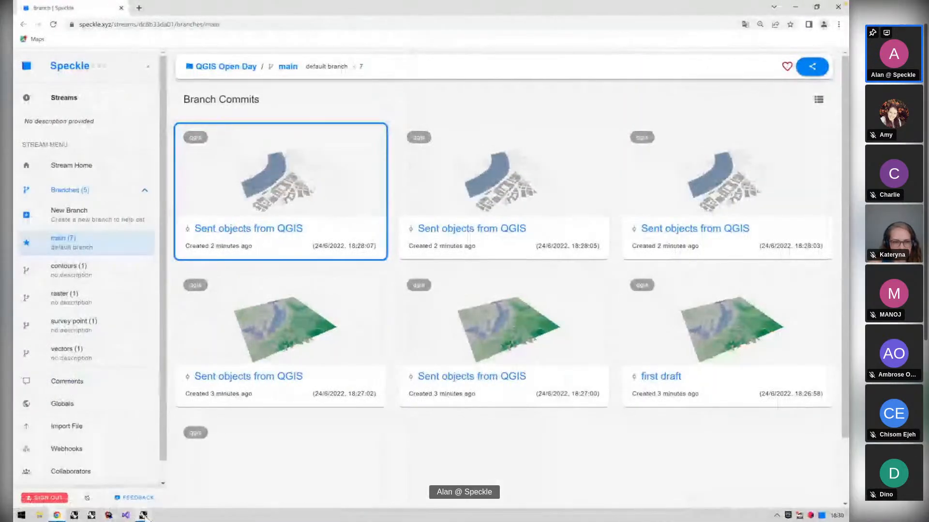
{"action": "left_click", "coordinate": [142, 516]}
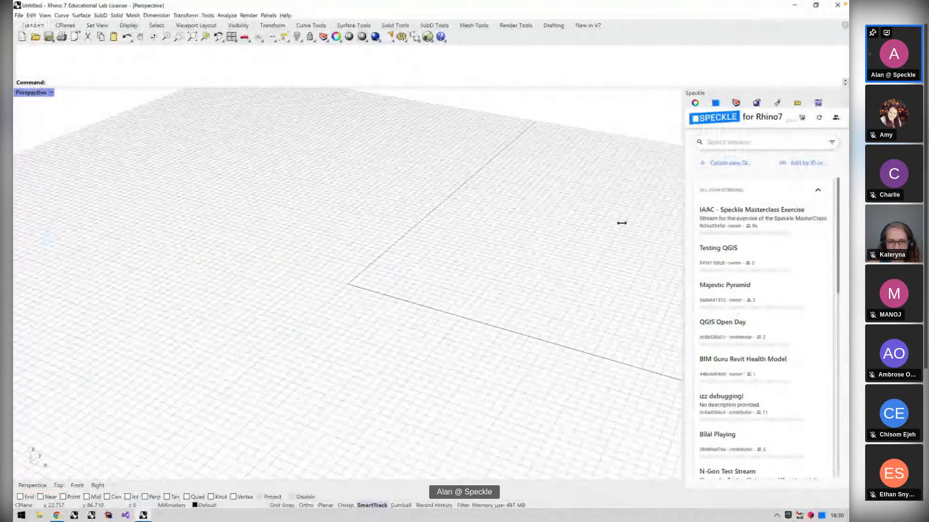
{"action": "left_click_drag", "start_coordinate": [622, 223], "coordinate": [625, 226]}
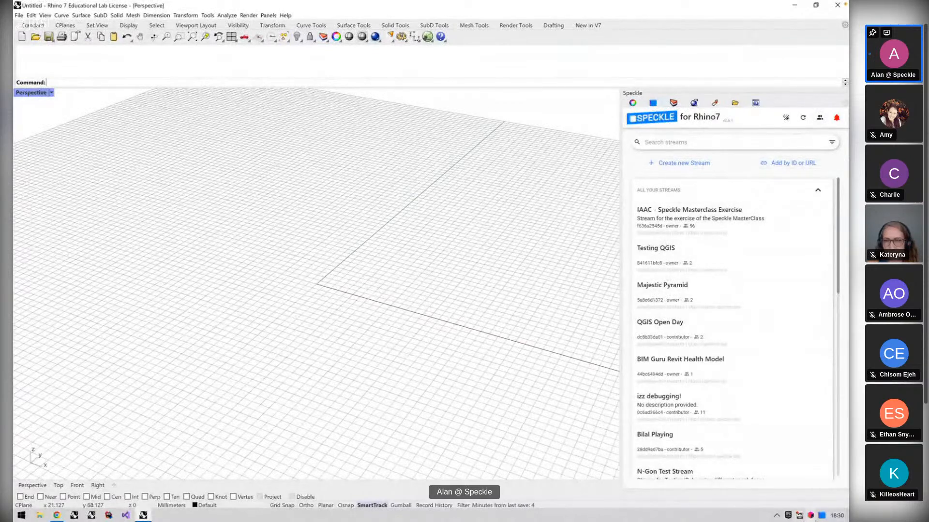
Bring up Speckle Manager, view its Revit connector page and close the window
{"action": "left_click", "coordinate": [822, 516]}
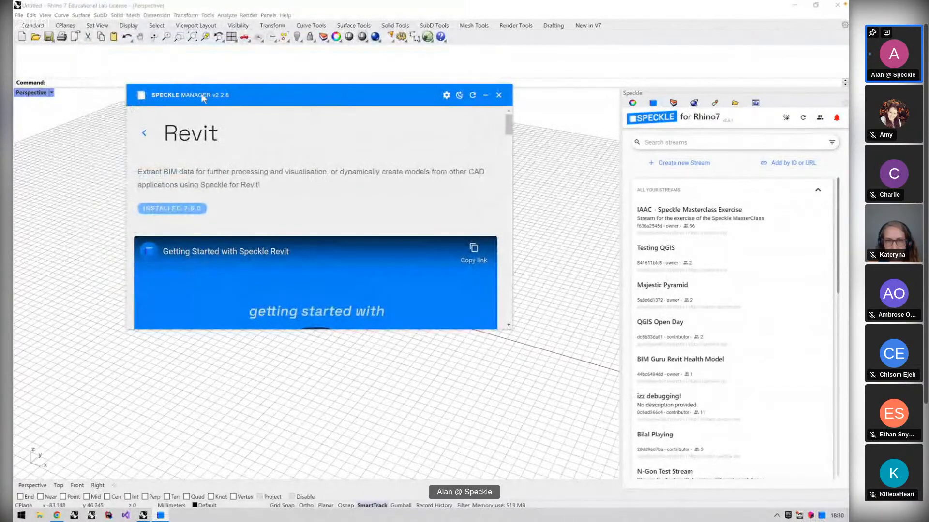
{"action": "left_click_drag", "start_coordinate": [212, 96], "coordinate": [244, 108]}
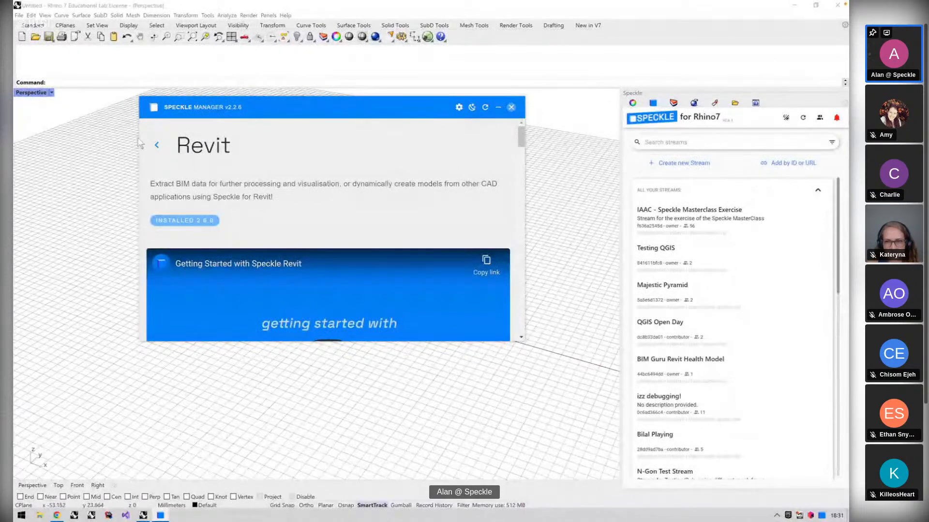
{"action": "left_click", "coordinate": [512, 105]}
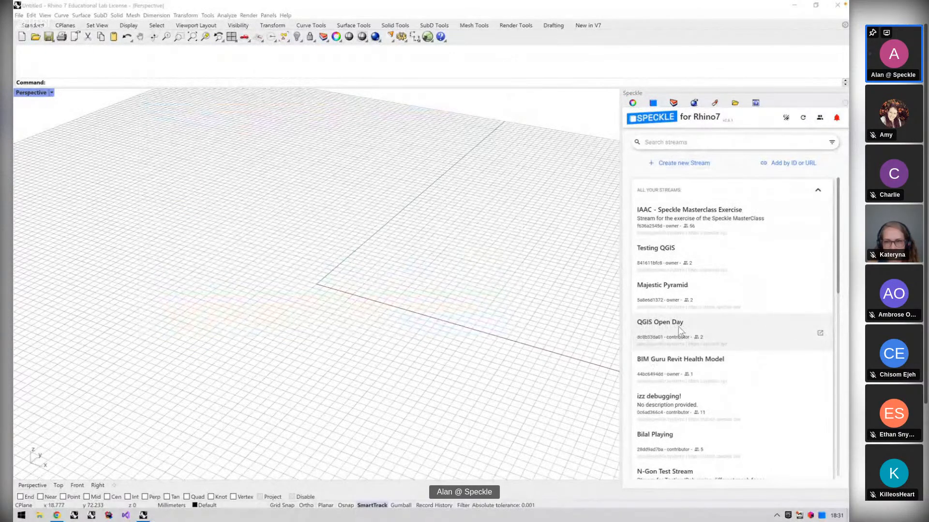
Open the QGIS Open Day stream in the Rhino connector, switch it to receiving and expand the receive options
{"action": "left_click", "coordinate": [652, 336]}
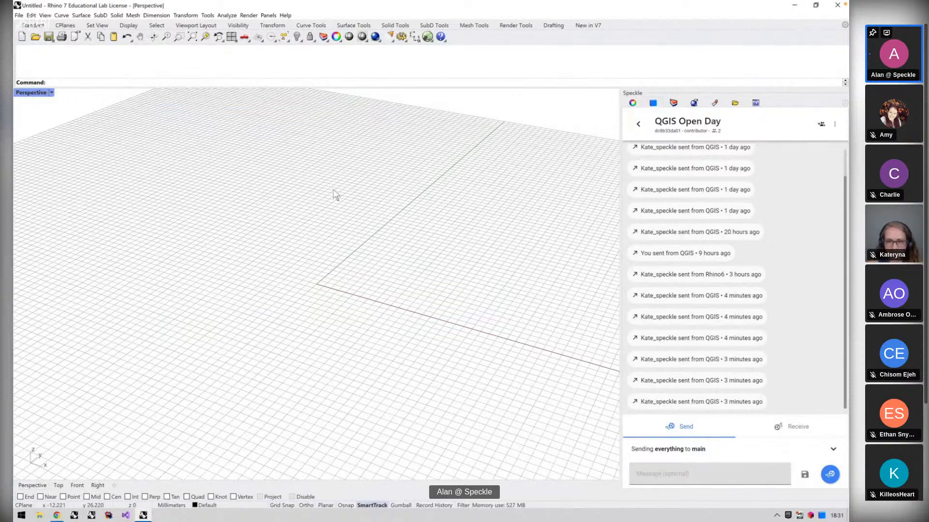
{"action": "scroll", "coordinate": [362, 277], "scroll_direction": "down", "scroll_amount": 2}
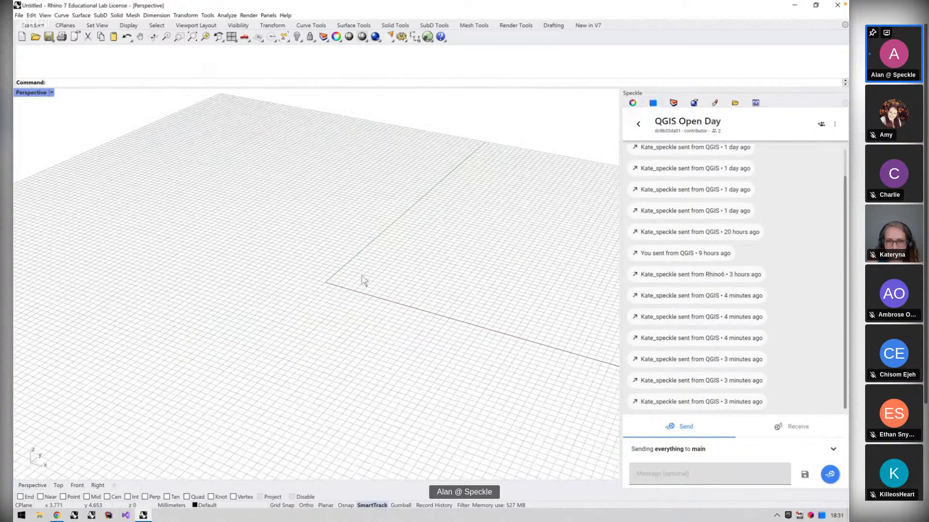
{"action": "scroll", "coordinate": [354, 265], "scroll_direction": "up", "scroll_amount": 3}
{"action": "scroll", "coordinate": [360, 271], "scroll_direction": "down", "scroll_amount": 2}
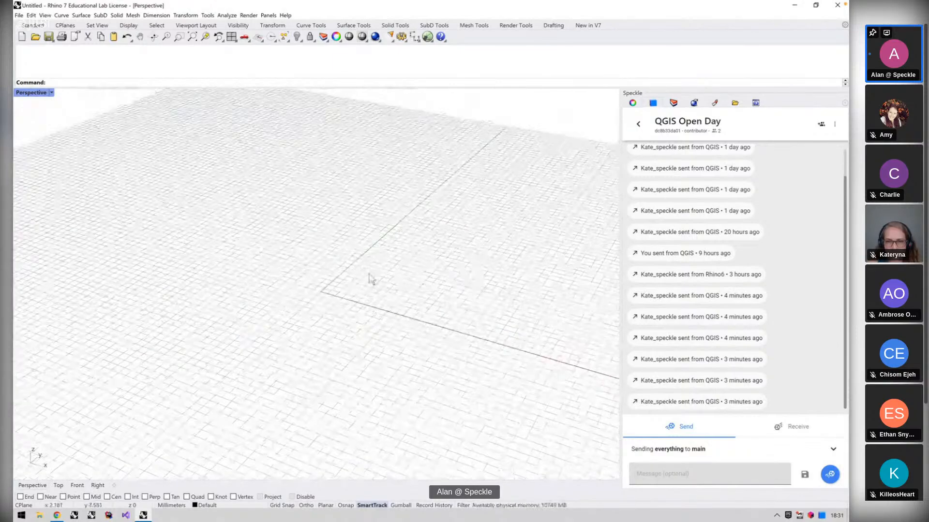
{"action": "left_click", "coordinate": [778, 429]}
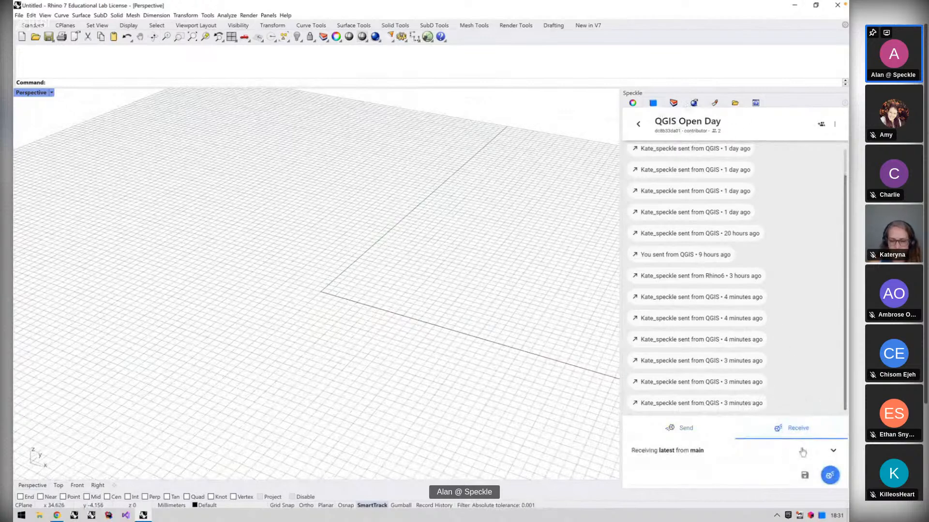
{"action": "left_click", "coordinate": [834, 450]}
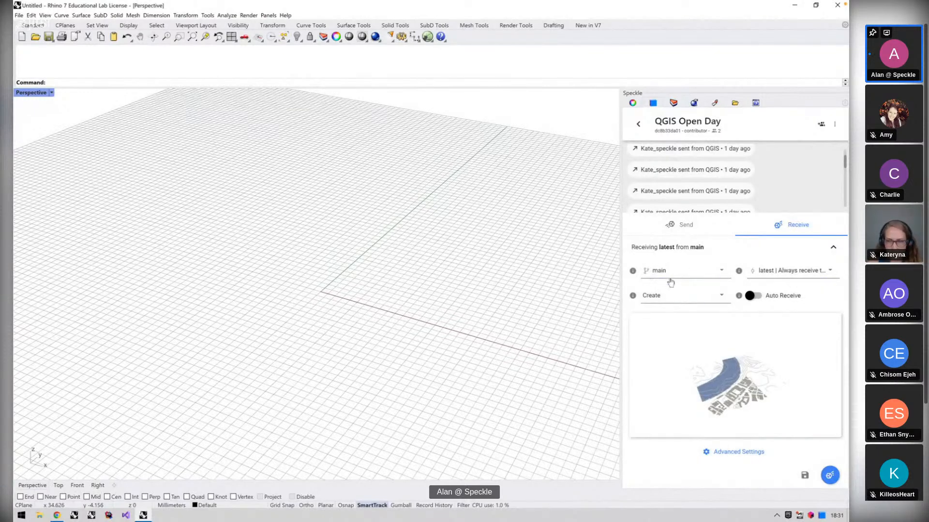
Look through the main branch's available commits and keep the latest commit as the one to receive
{"action": "left_click", "coordinate": [771, 274]}
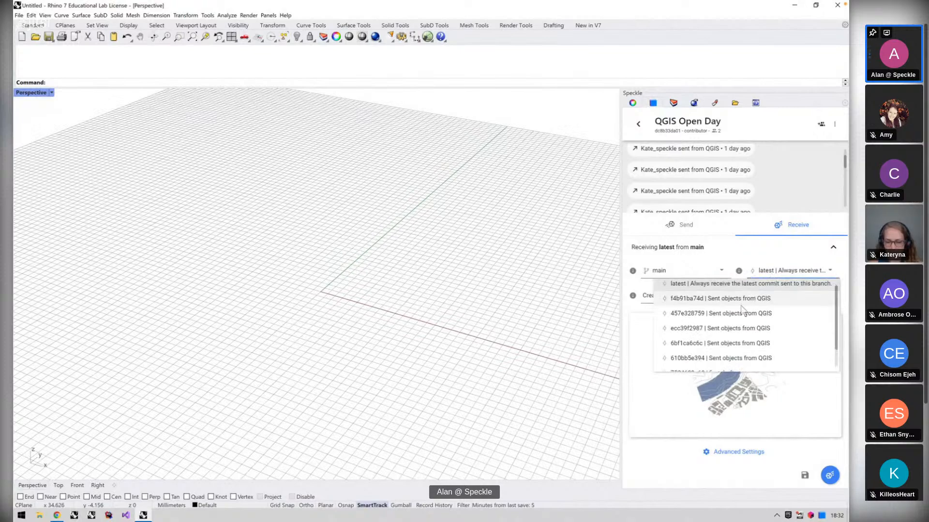
{"action": "scroll", "coordinate": [731, 367], "scroll_direction": "down", "scroll_amount": 2}
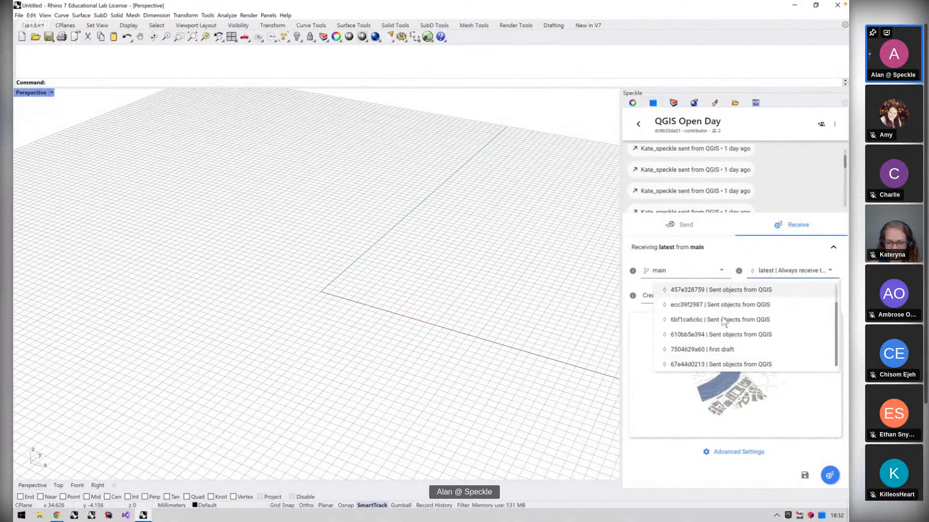
{"action": "scroll", "coordinate": [719, 366], "scroll_direction": "up", "scroll_amount": 2}
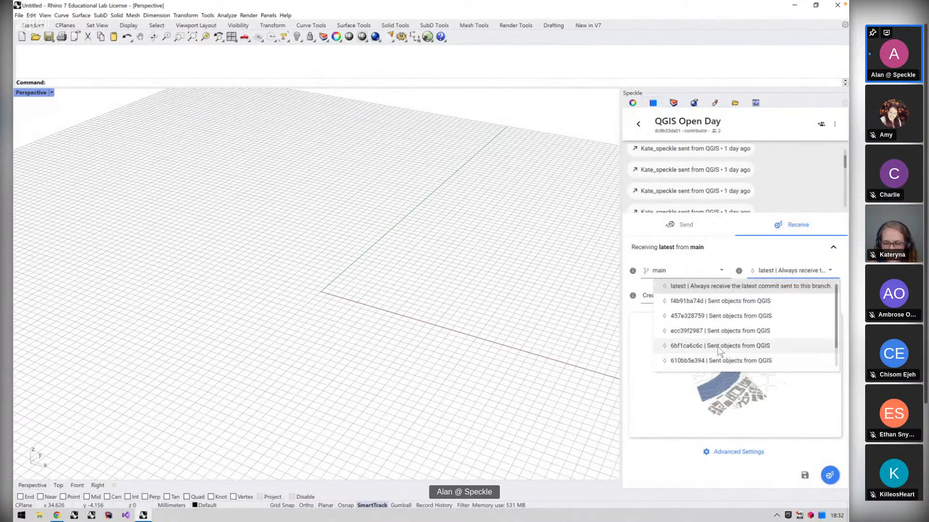
{"action": "left_click", "coordinate": [695, 290]}
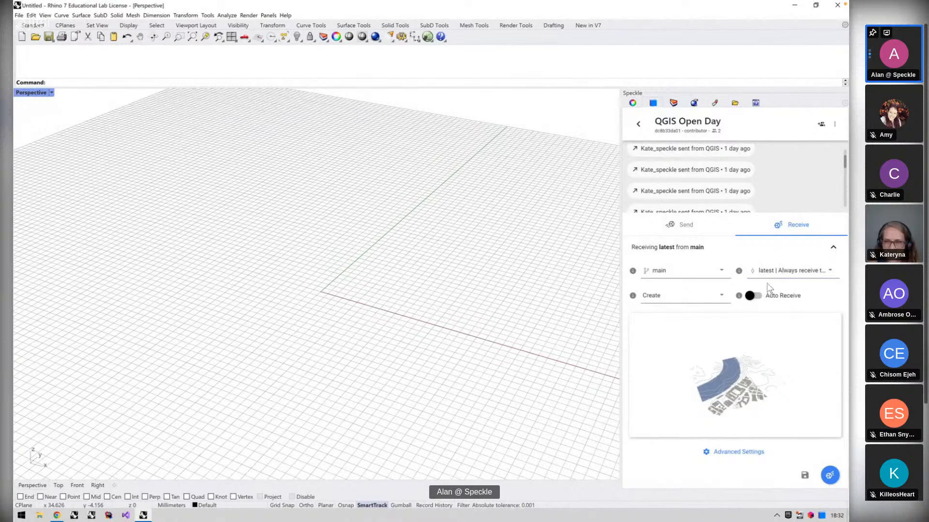
Check the available receive modes, receive the latest commit from main in Create mode and return to the stream list
{"action": "left_click", "coordinate": [723, 296]}
{"action": "left_click", "coordinate": [723, 296]}
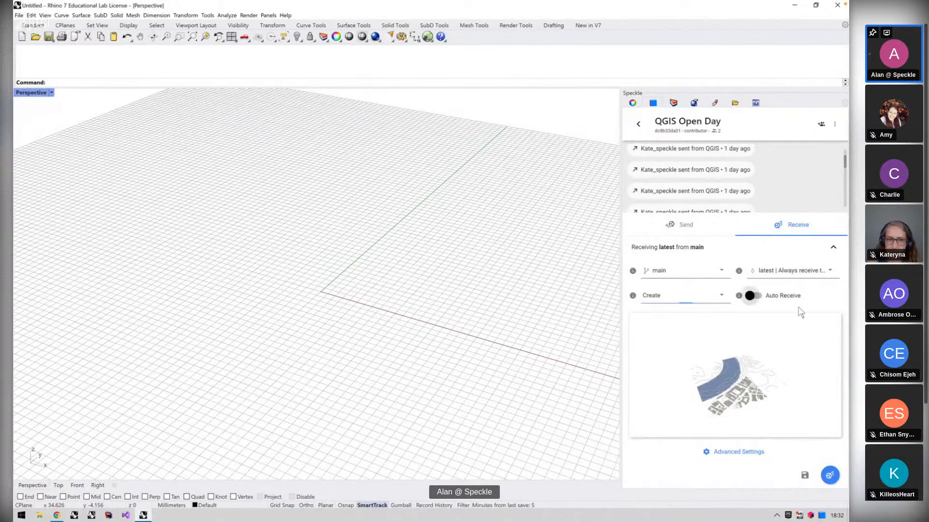
{"action": "left_click", "coordinate": [693, 297]}
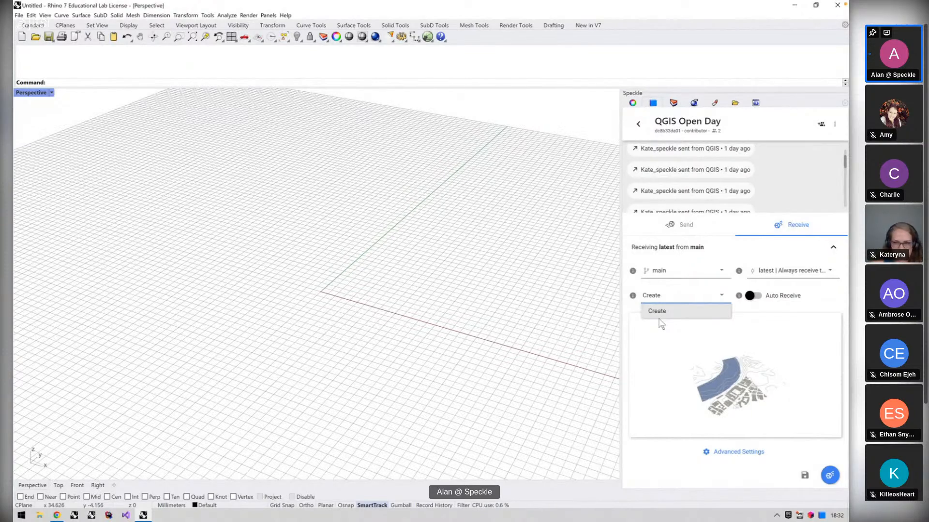
{"action": "left_click", "coordinate": [703, 298]}
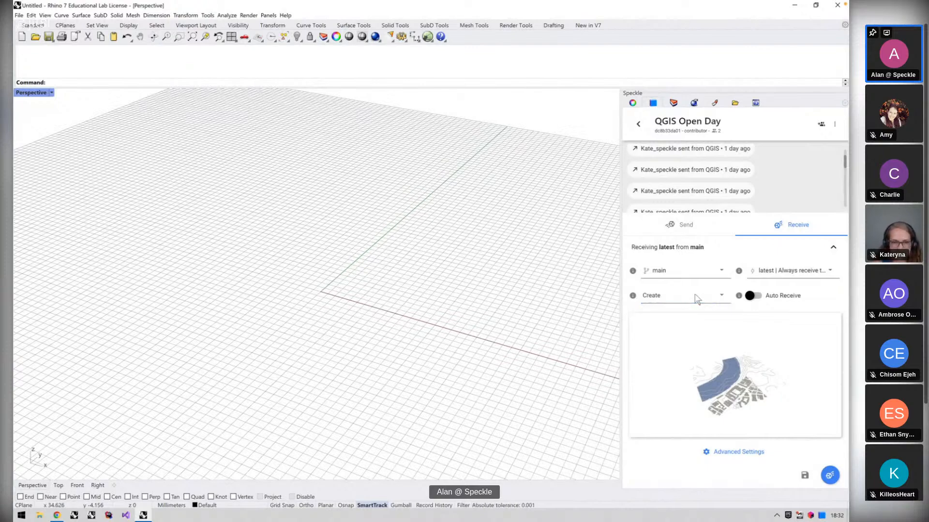
{"action": "left_click", "coordinate": [830, 475]}
{"action": "left_click", "coordinate": [635, 124]}
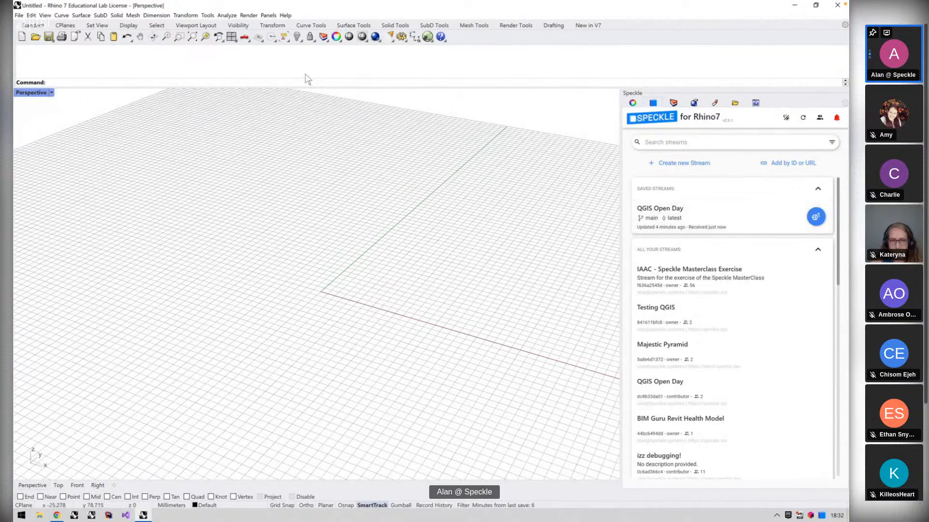
Zoom the Perspective viewport to the extents of the received model and set its display mode to Shaded
{"action": "left_click", "coordinate": [192, 37]}
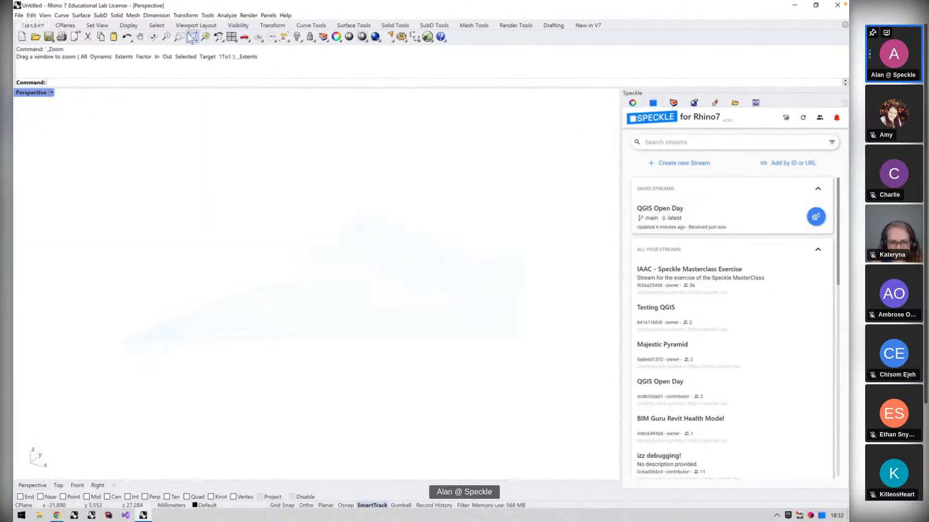
{"action": "left_click", "coordinate": [52, 92]}
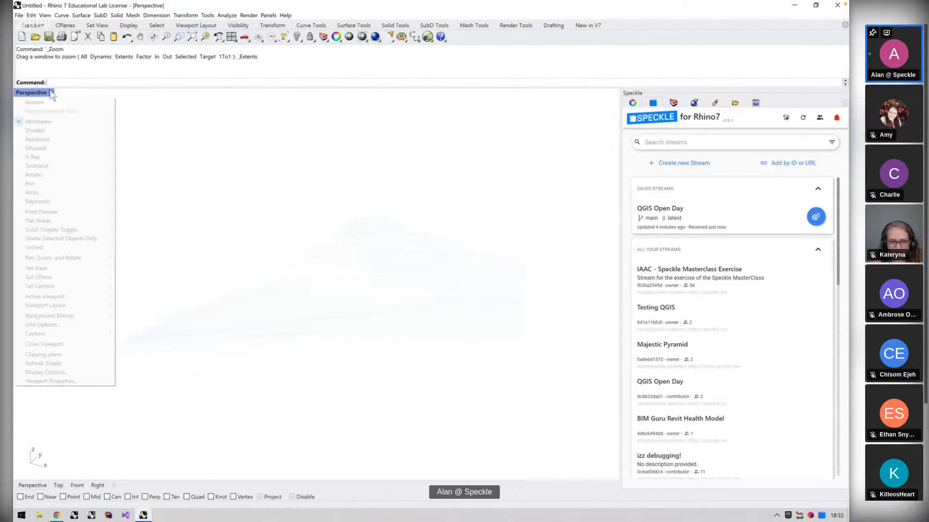
{"action": "left_click", "coordinate": [49, 130]}
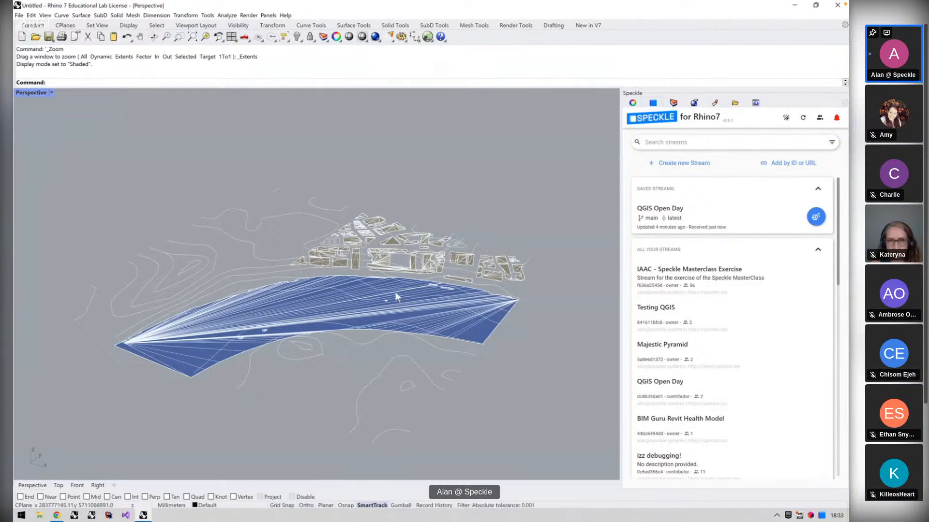
Inspect the received building footprints north of the river by picking among their overlapping meshes and curves
{"action": "scroll", "coordinate": [396, 291], "scroll_direction": "up", "scroll_amount": 5}
{"action": "left_click", "coordinate": [369, 212]}
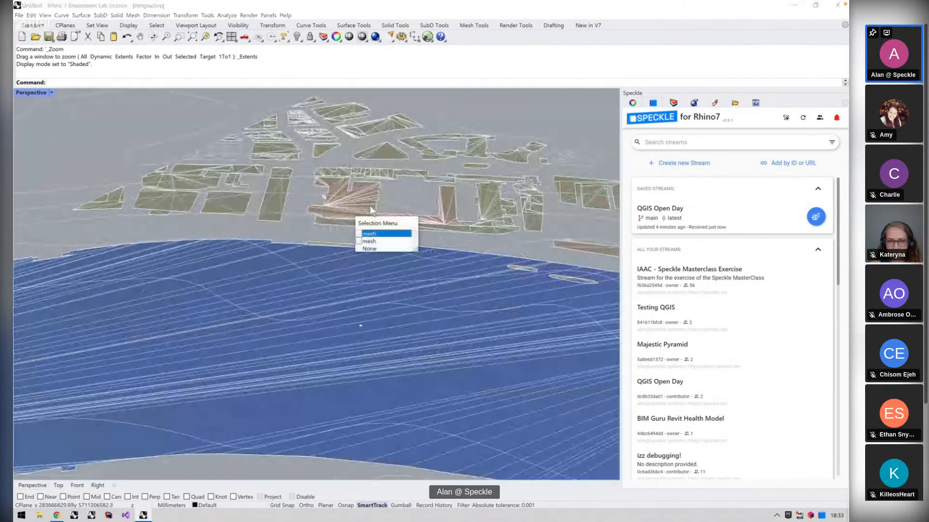
{"action": "left_click", "coordinate": [385, 207]}
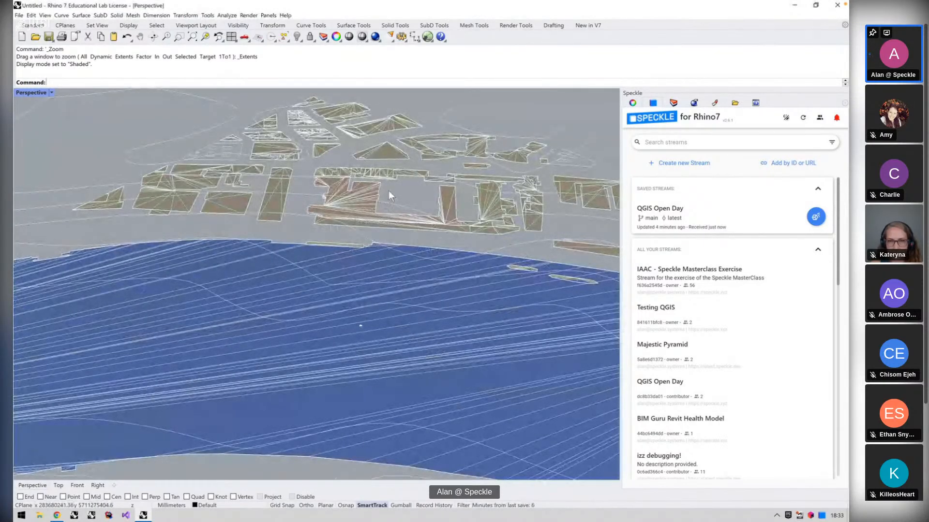
{"action": "left_click", "coordinate": [390, 176]}
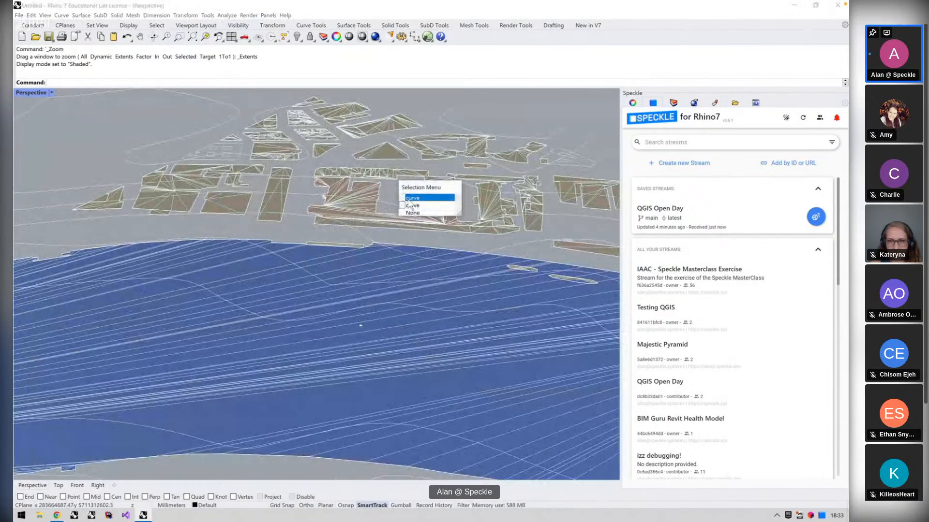
{"action": "left_click", "coordinate": [388, 191]}
{"action": "left_click", "coordinate": [362, 194]}
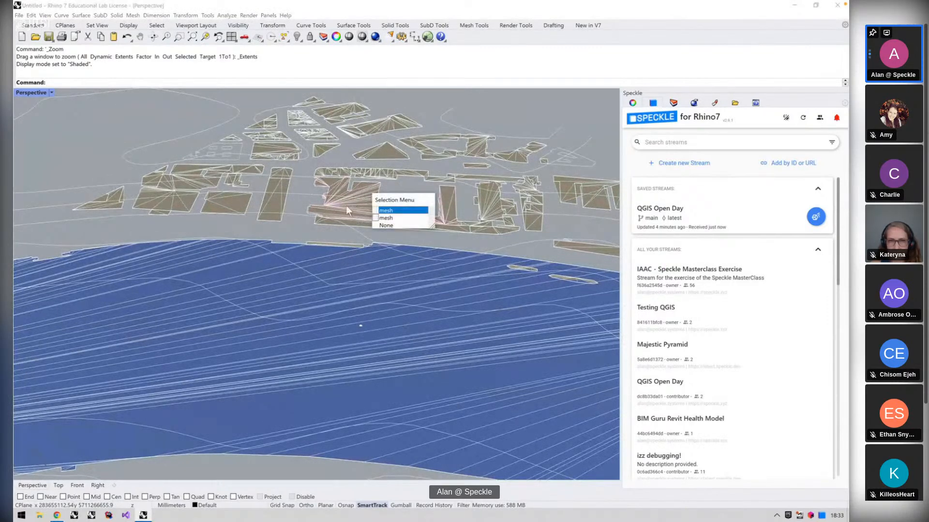
{"action": "left_click", "coordinate": [274, 233]}
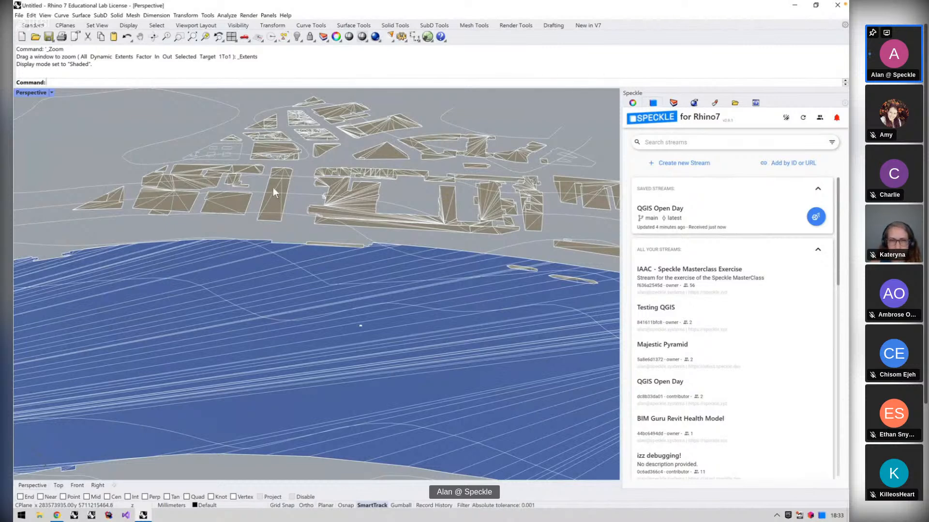
Examine individual contour lines around the river by selecting them one after another
{"action": "scroll", "coordinate": [272, 188], "scroll_direction": "down", "scroll_amount": 8}
{"action": "left_click", "coordinate": [299, 237]}
{"action": "scroll", "coordinate": [509, 329], "scroll_direction": "down", "scroll_amount": 4}
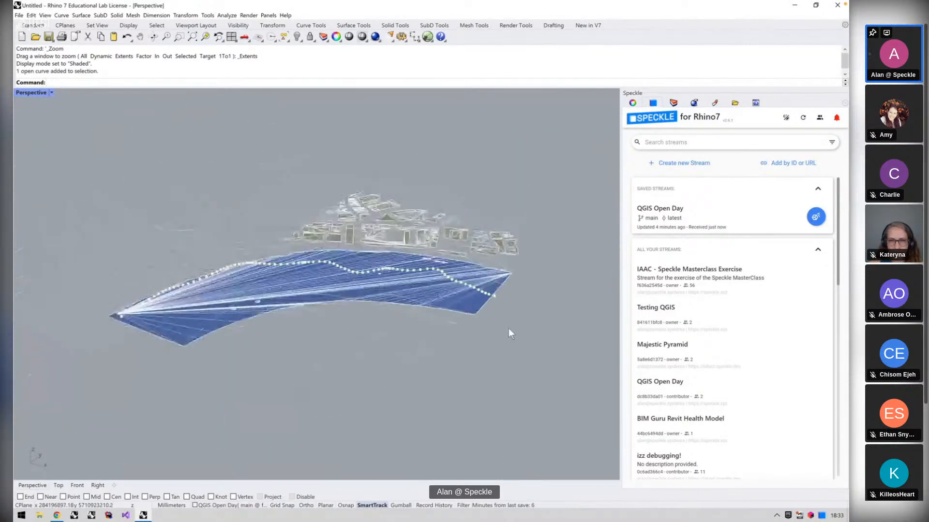
{"action": "scroll", "coordinate": [381, 366], "scroll_direction": "up", "scroll_amount": 6}
{"action": "left_click", "coordinate": [386, 384]}
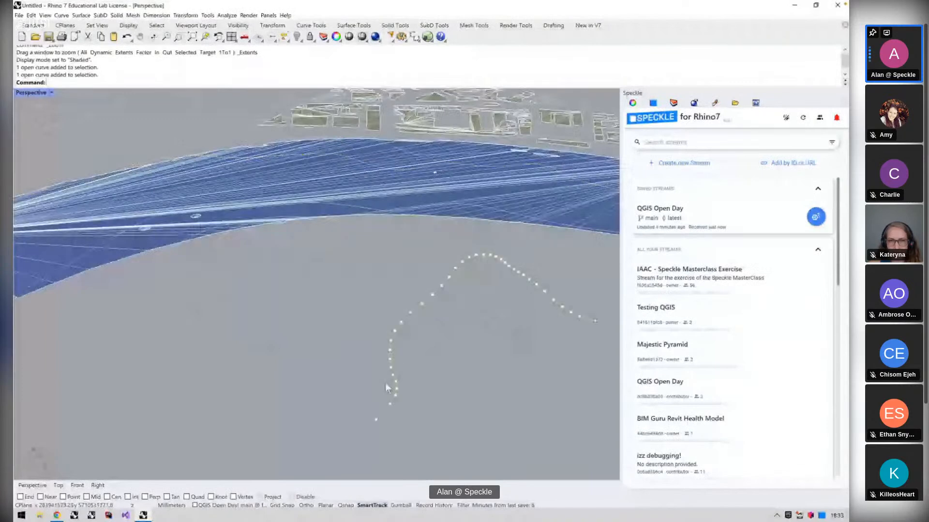
{"action": "scroll", "coordinate": [381, 382], "scroll_direction": "down", "scroll_amount": 5}
{"action": "left_click", "coordinate": [442, 346]}
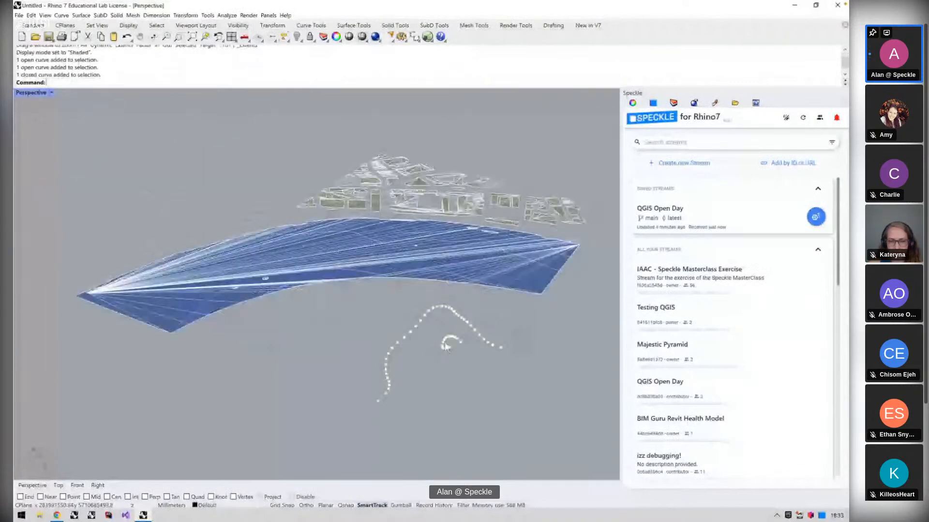
{"action": "left_click", "coordinate": [438, 385]}
{"action": "left_click", "coordinate": [310, 309]}
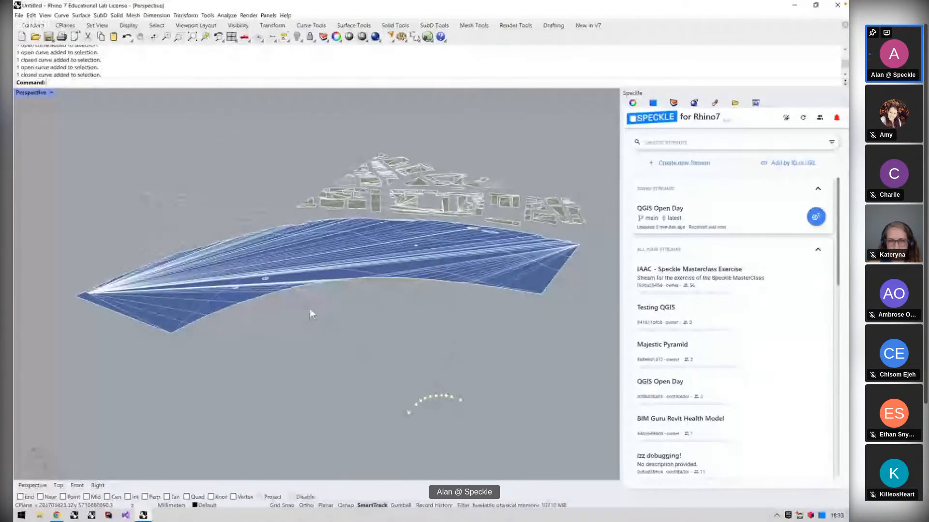
{"action": "left_click", "coordinate": [242, 323]}
{"action": "scroll", "coordinate": [332, 396], "scroll_direction": "down", "scroll_amount": 4}
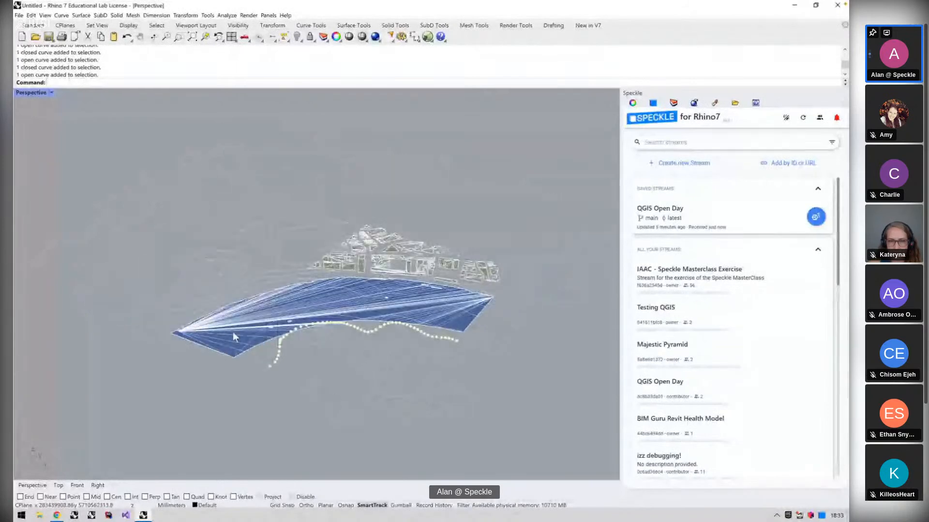
Examine the received river, buildings and contours from closer up and from a steeper angle above
{"action": "scroll", "coordinate": [177, 309], "scroll_direction": "up", "scroll_amount": 9}
{"action": "scroll", "coordinate": [253, 289], "scroll_direction": "down", "scroll_amount": 4}
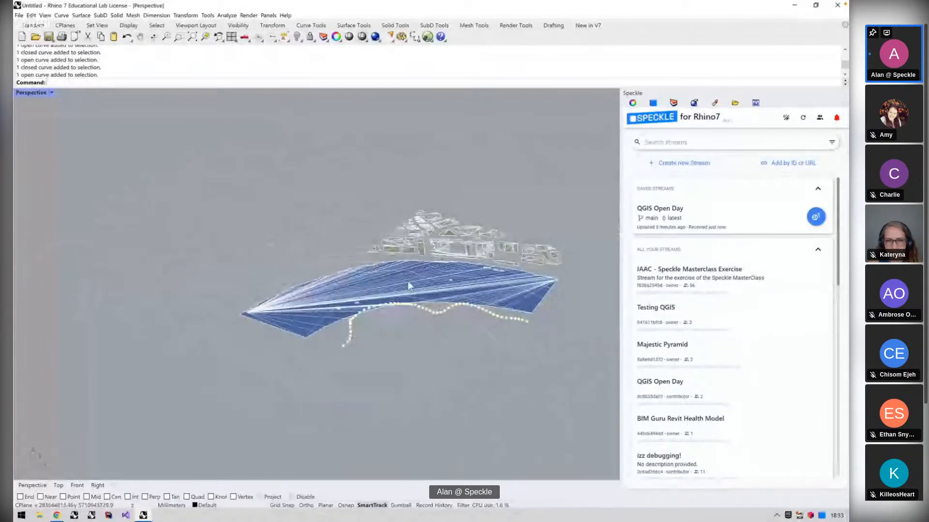
{"action": "scroll", "coordinate": [407, 283], "scroll_direction": "up", "scroll_amount": 5}
{"action": "scroll", "coordinate": [408, 285], "scroll_direction": "down", "scroll_amount": 3}
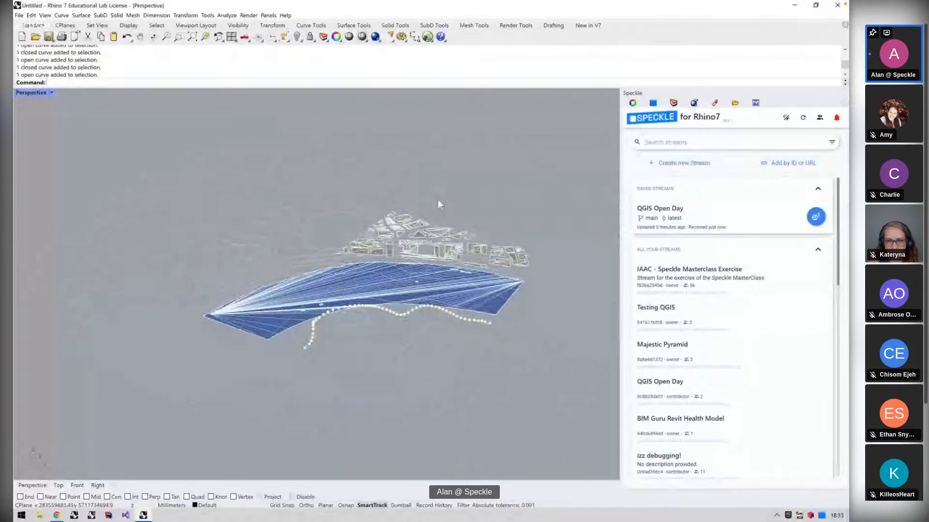
{"action": "scroll", "coordinate": [434, 260], "scroll_direction": "up", "scroll_amount": 5}
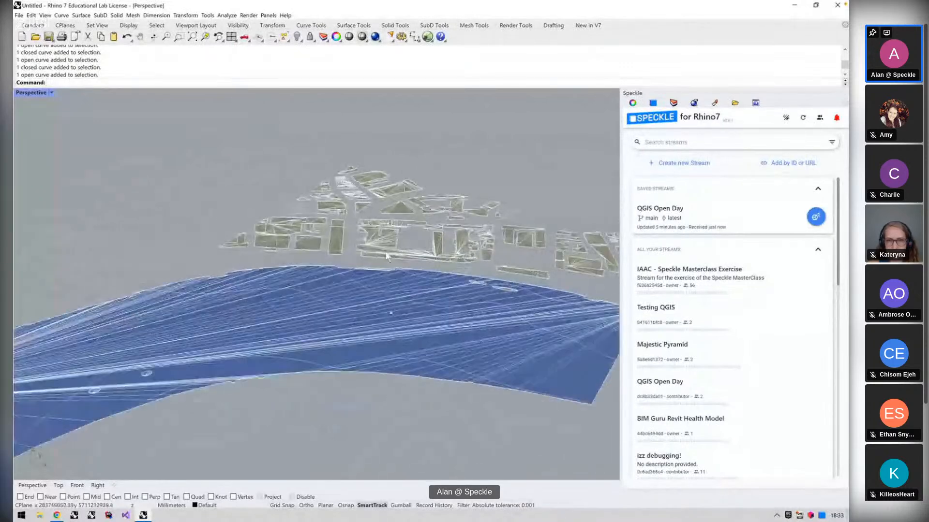
{"action": "left_click_drag", "start_coordinate": [148, 148], "coordinate": [158, 183]}
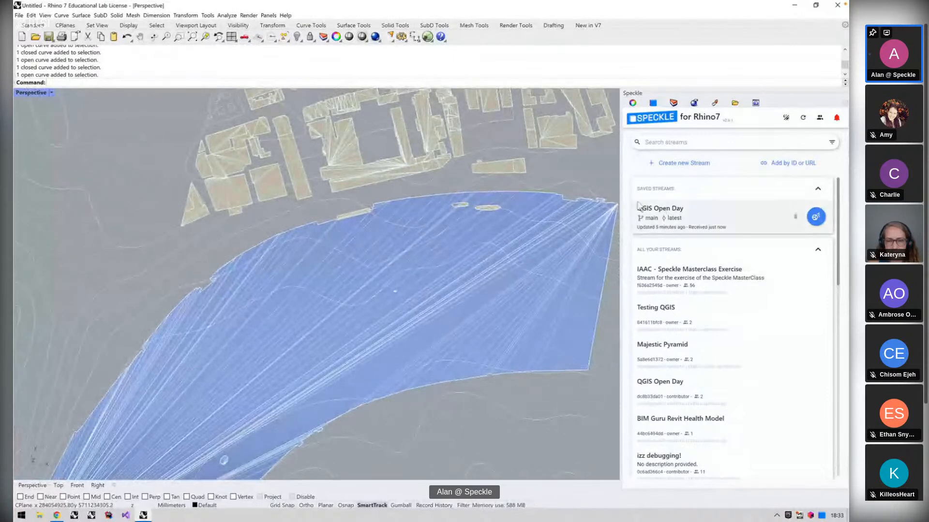
{"action": "scroll", "coordinate": [158, 228], "scroll_direction": "down", "scroll_amount": 6}
{"action": "scroll", "coordinate": [235, 159], "scroll_direction": "up", "scroll_amount": 4}
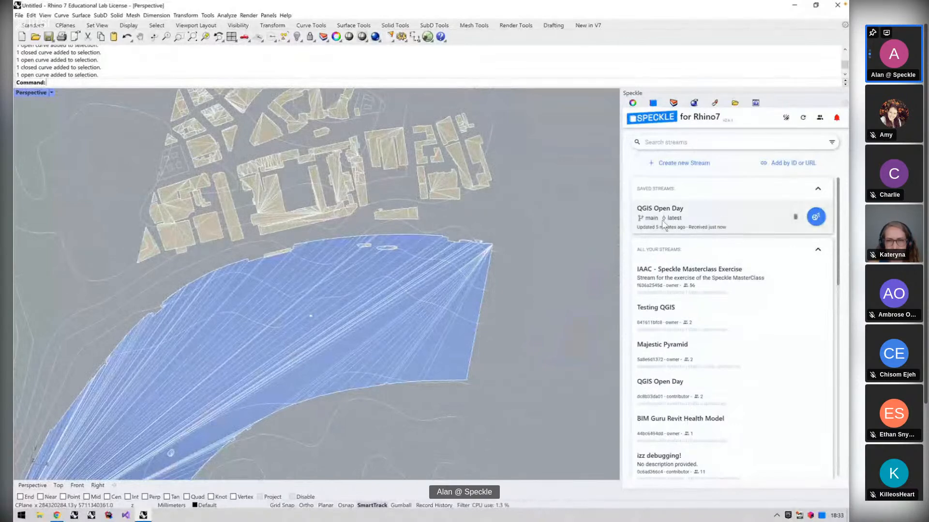
Switch to the Speckle web page and create a branch named zoning with the description "Test zoning" in the QGIS Open Day stream
{"action": "key", "text": "ctrl+Left"}
{"action": "key", "text": "ctrl+Right"}
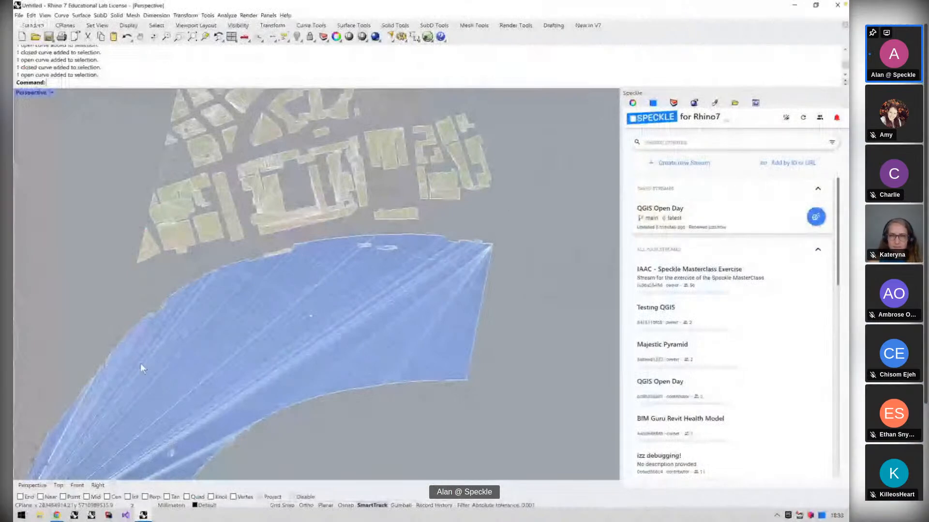
{"action": "left_click", "coordinate": [56, 516]}
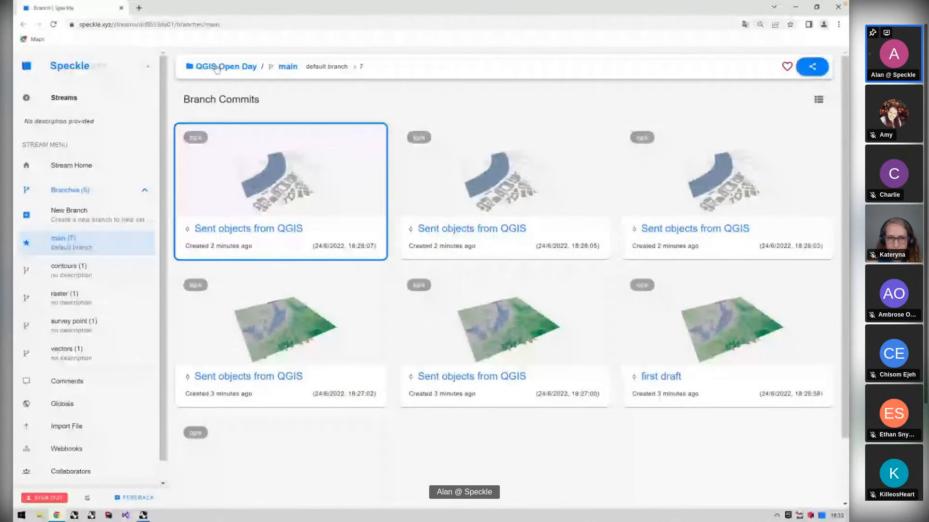
{"action": "left_click", "coordinate": [52, 222]}
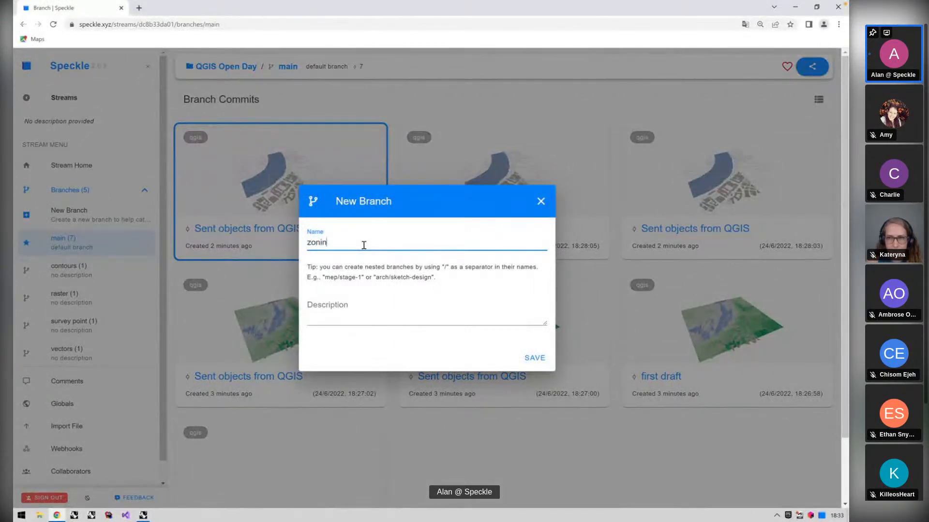
{"action": "left_click", "coordinate": [427, 319]}
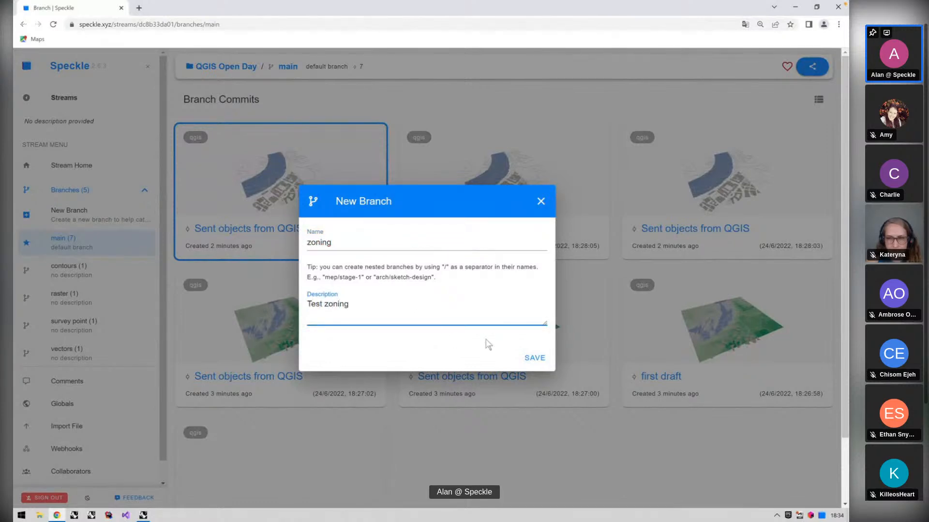
{"action": "left_click", "coordinate": [532, 358]}
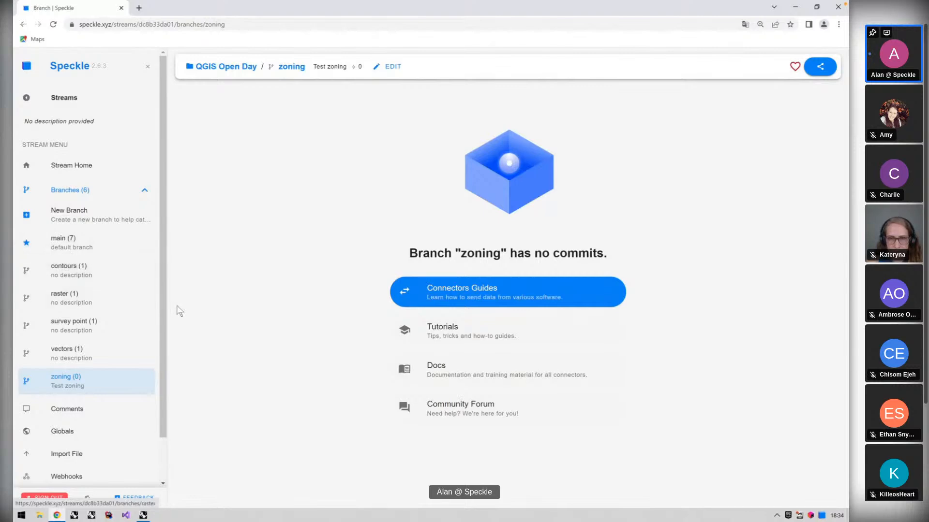
Switch to Rhino and draw a closed four-sided polyline around the large courtyard building block just north of the river
{"action": "key", "text": "ctrl+Right"}
{"action": "key", "text": "ctrl+Left"}
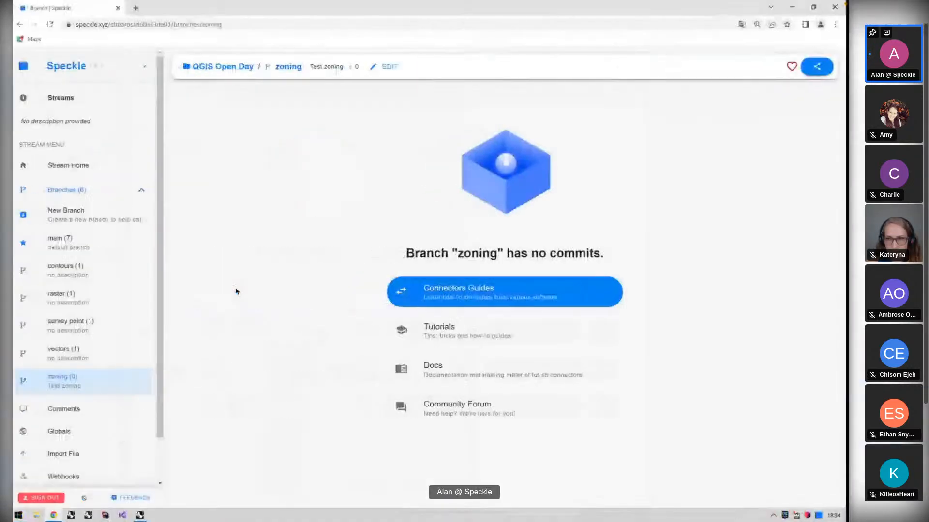
{"action": "left_click", "coordinate": [144, 515]}
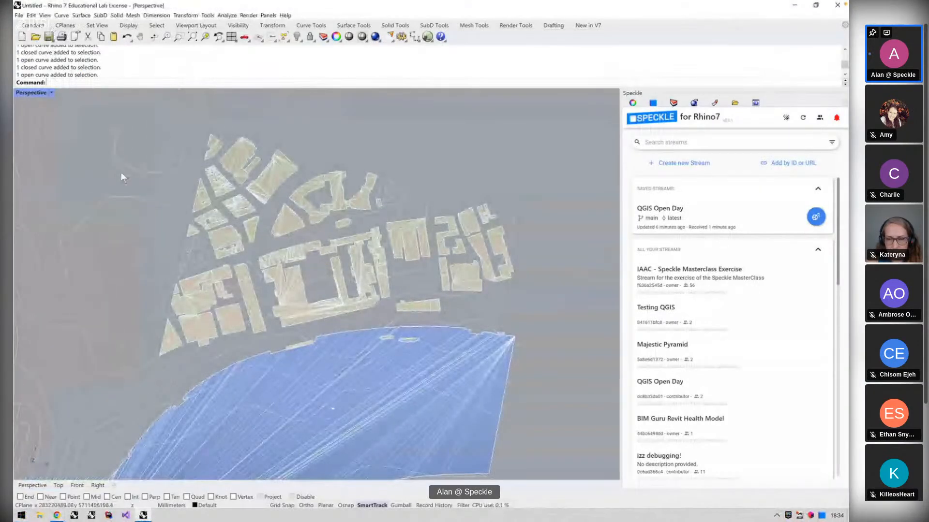
{"action": "type", "text": "polyline"}
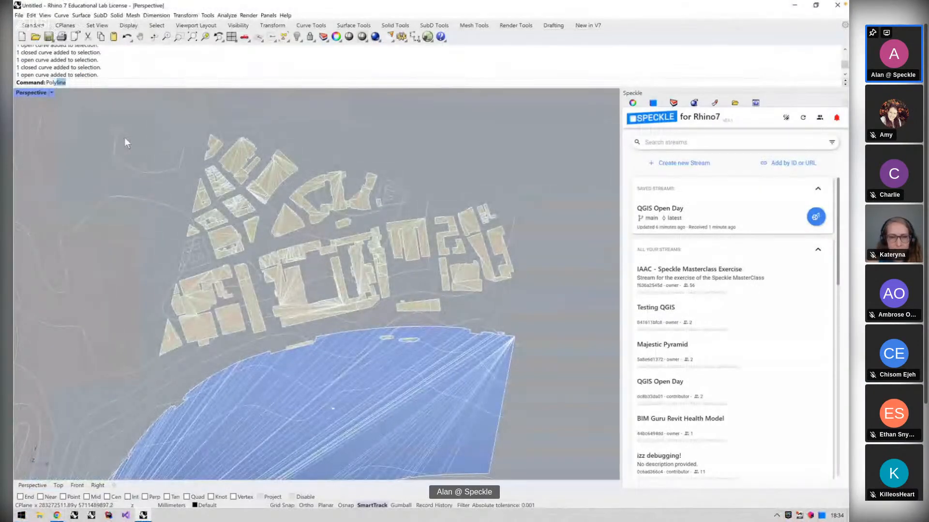
{"action": "key", "text": "Return"}
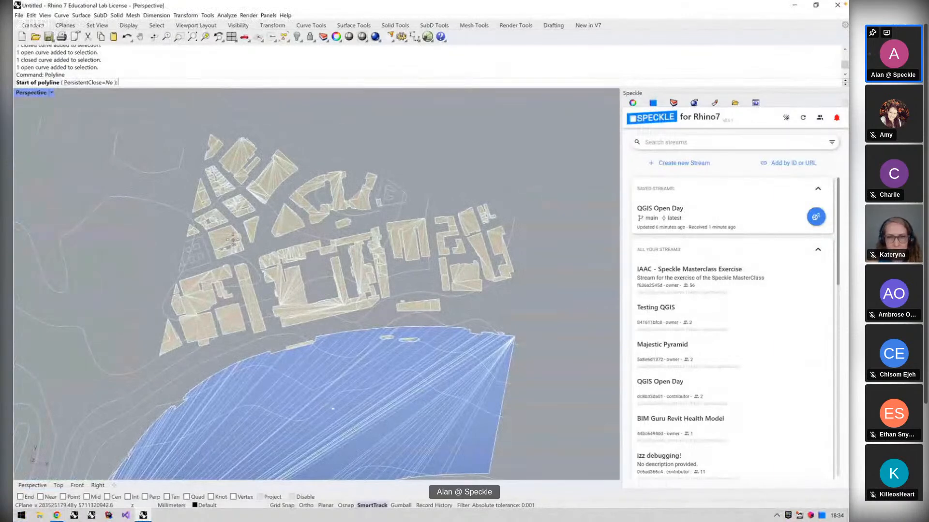
{"action": "scroll", "coordinate": [233, 240], "scroll_direction": "up", "scroll_amount": 5}
{"action": "scroll", "coordinate": [242, 208], "scroll_direction": "down", "scroll_amount": 3}
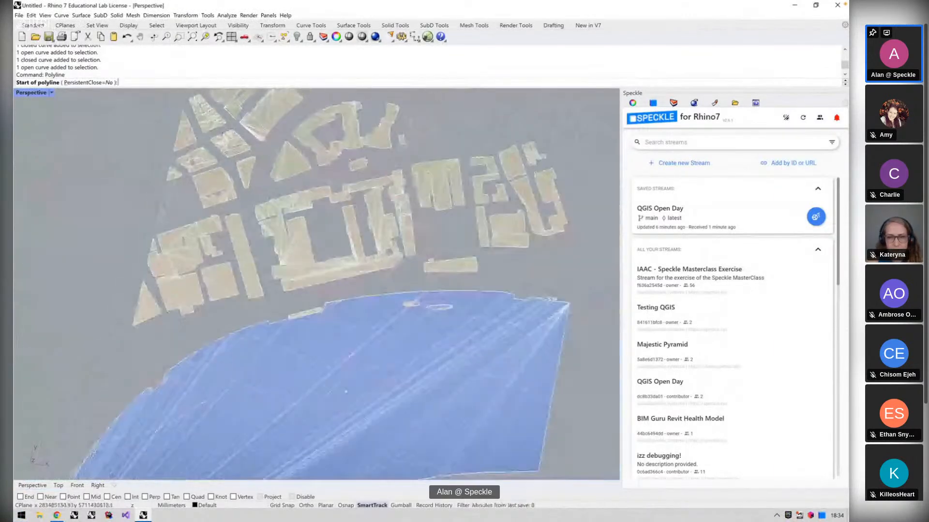
{"action": "left_click", "coordinate": [246, 198]}
{"action": "left_click", "coordinate": [276, 308]}
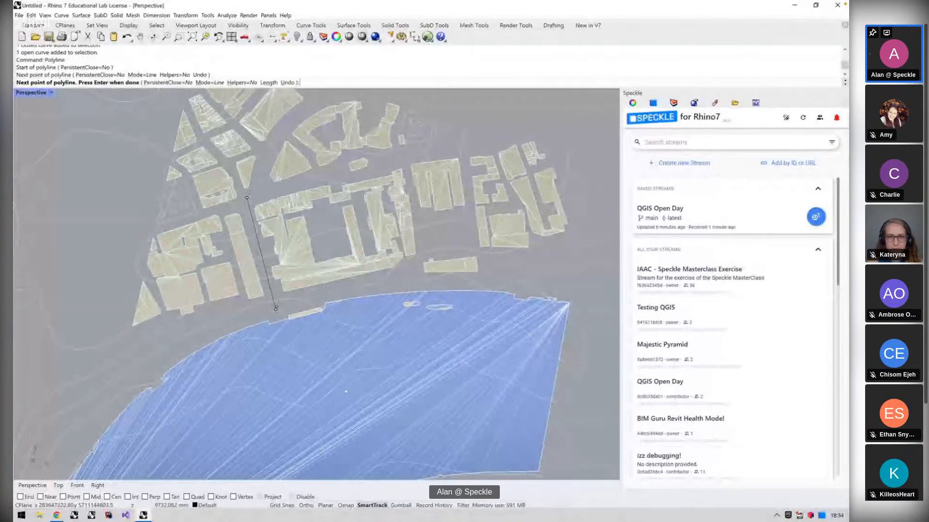
{"action": "left_click", "coordinate": [419, 276]}
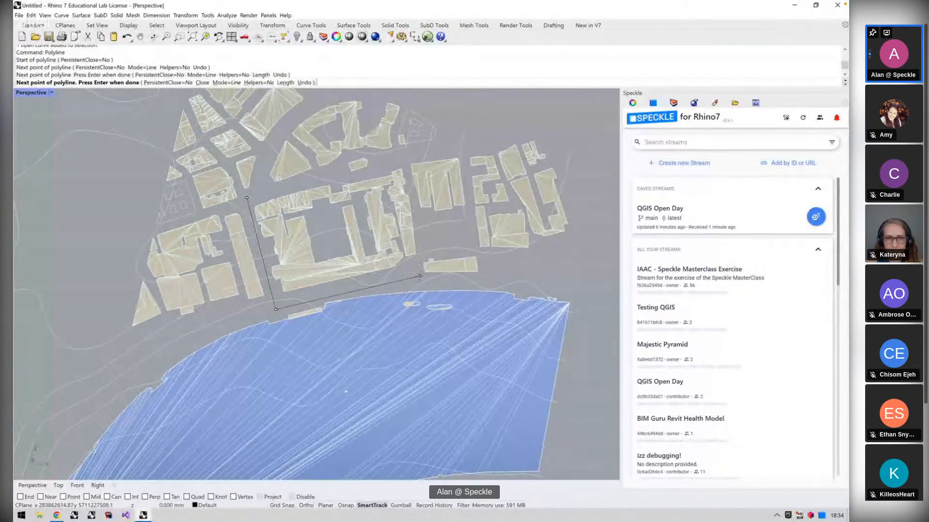
{"action": "left_click", "coordinate": [407, 159]}
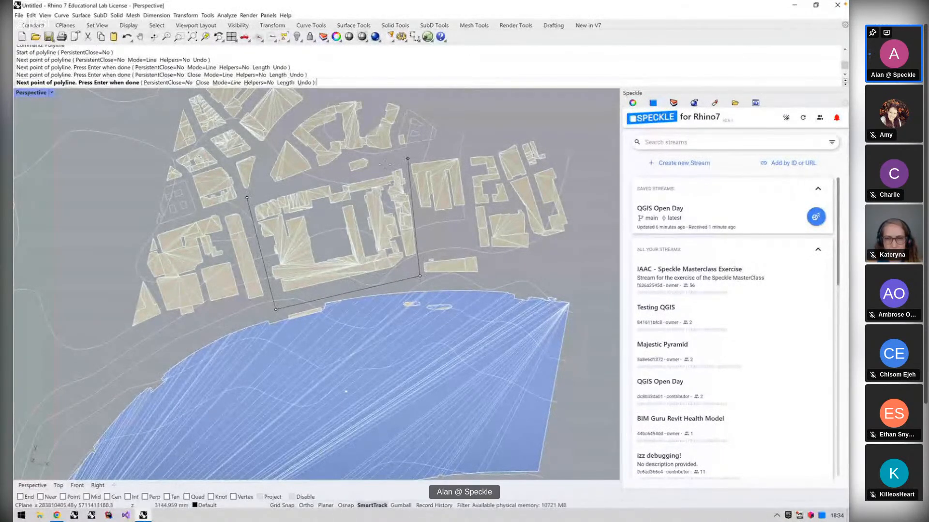
{"action": "left_click", "coordinate": [247, 198]}
{"action": "scroll", "coordinate": [276, 211], "scroll_direction": "down", "scroll_amount": 2}
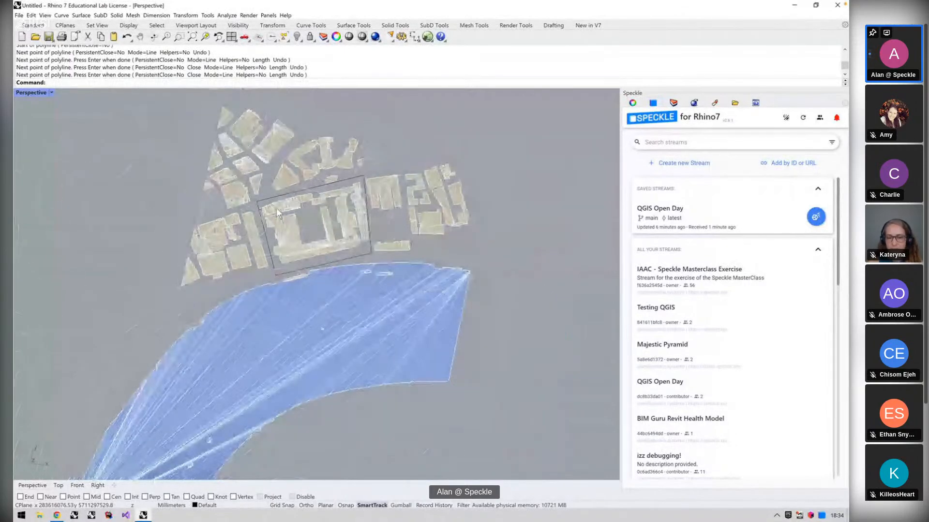
Draw a closed four-sided polyline around the two slanted buildings at the northern tip of the building cluster
{"action": "scroll", "coordinate": [240, 221], "scroll_direction": "up", "scroll_amount": 4}
{"action": "scroll", "coordinate": [417, 274], "scroll_direction": "down", "scroll_amount": 1}
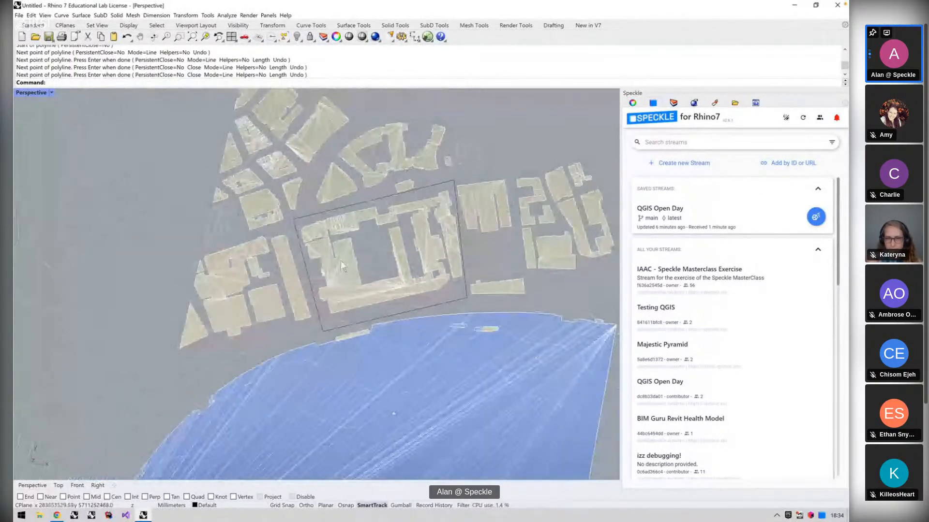
{"action": "key", "text": "Return"}
{"action": "scroll", "coordinate": [361, 246], "scroll_direction": "down", "scroll_amount": 2}
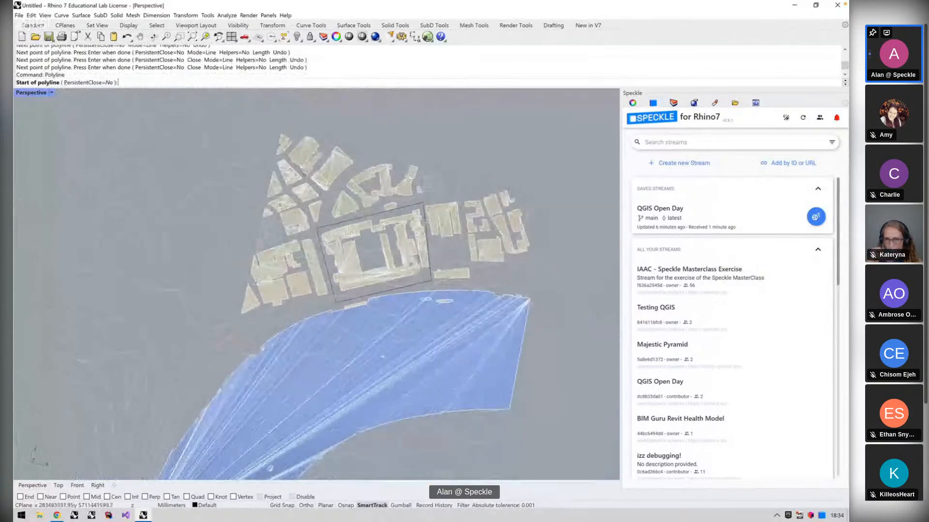
{"action": "left_click", "coordinate": [284, 154]}
{"action": "left_click", "coordinate": [327, 195]}
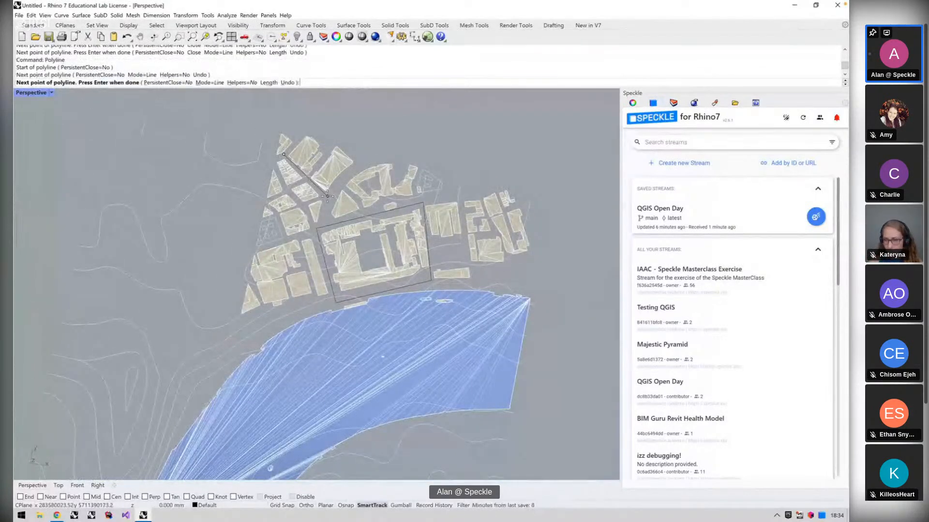
{"action": "left_click", "coordinate": [368, 158]}
{"action": "left_click", "coordinate": [308, 125]}
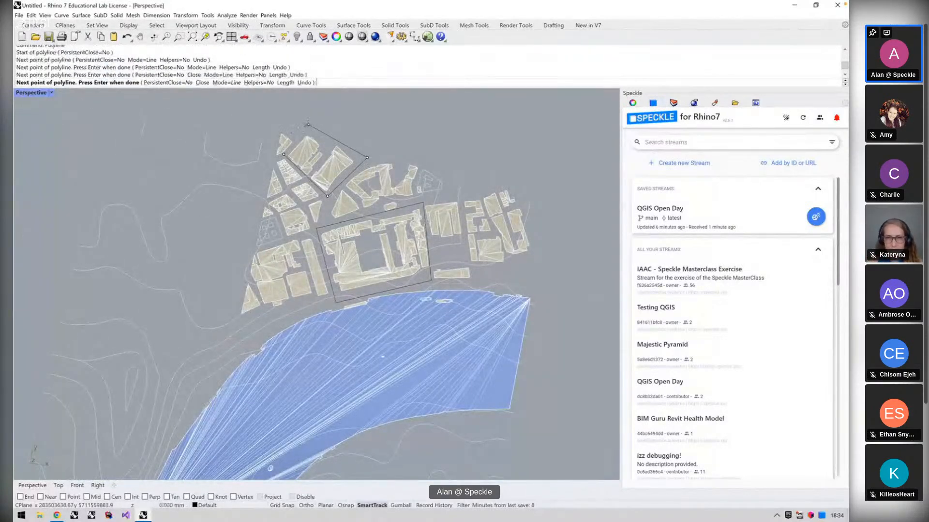
{"action": "left_click", "coordinate": [284, 154]}
Draw a closed four-sided polyline around the easternmost group of buildings
{"action": "key", "text": "Return"}
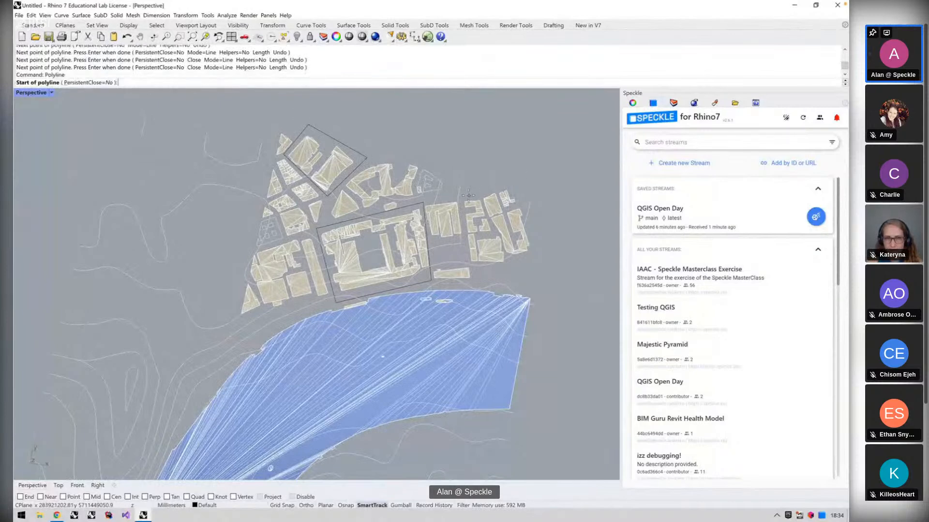
{"action": "left_click", "coordinate": [462, 195]}
{"action": "left_click", "coordinate": [465, 265]}
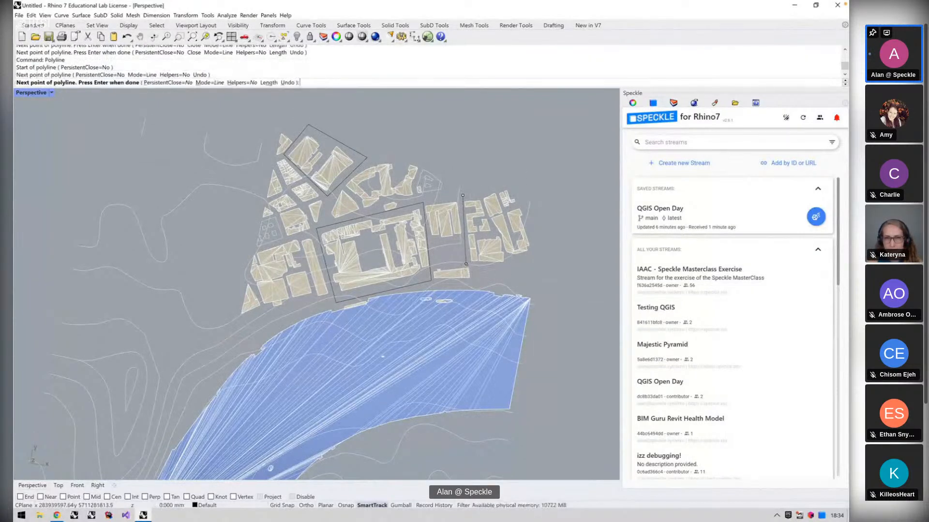
{"action": "left_click", "coordinate": [542, 271]}
{"action": "left_click", "coordinate": [511, 179]}
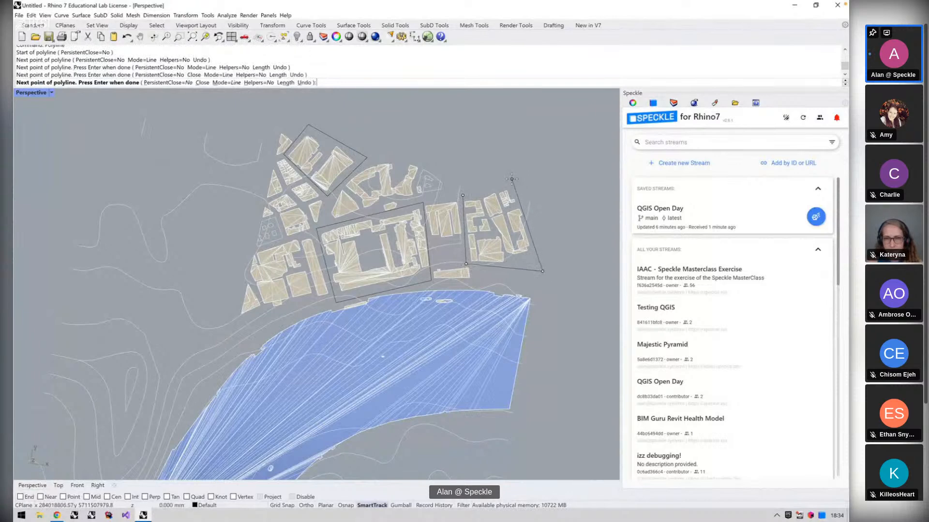
{"action": "left_click", "coordinate": [463, 195]}
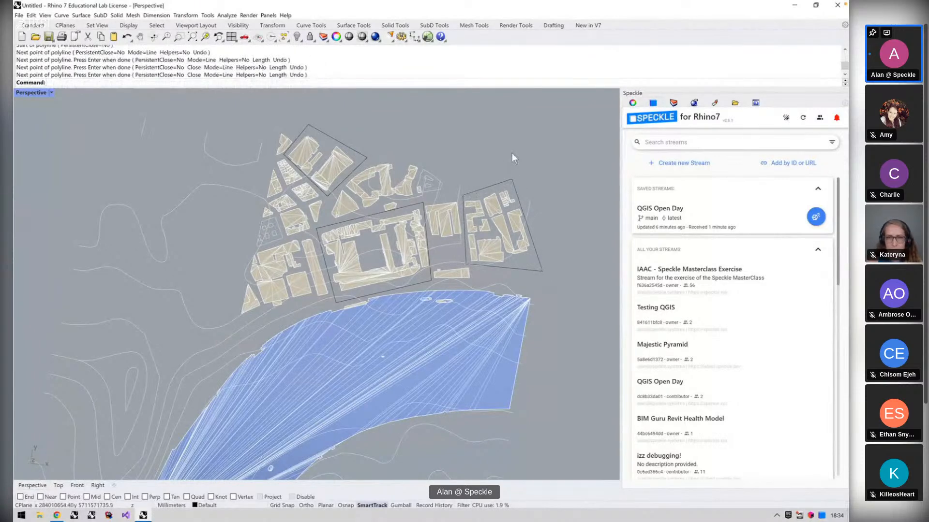
Draw a narrow closed polyline diagonally across the middle of the river as a bridge outline, from bank to bank
{"action": "scroll", "coordinate": [512, 153], "scroll_direction": "down", "scroll_amount": 4}
{"action": "key", "text": "Return"}
{"action": "left_click", "coordinate": [333, 280]}
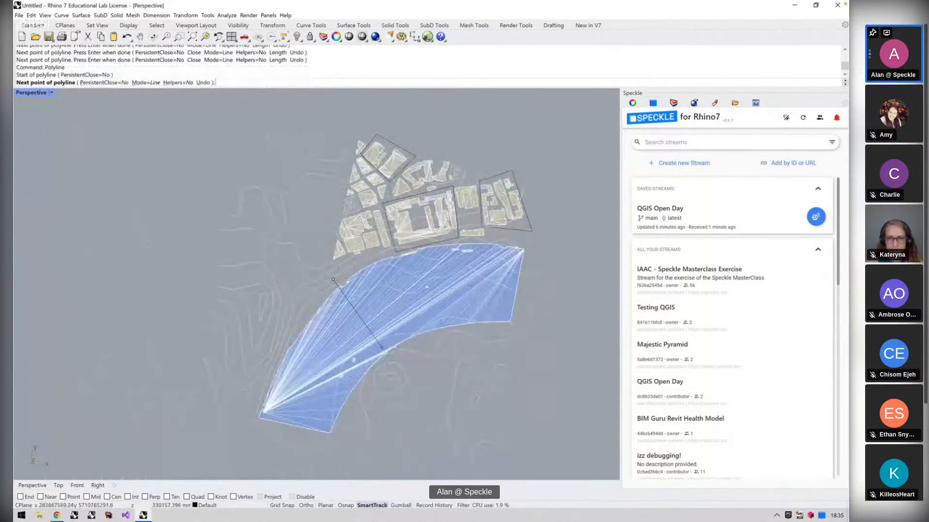
{"action": "left_click", "coordinate": [388, 361]}
{"action": "left_click", "coordinate": [408, 351]}
{"action": "left_click", "coordinate": [345, 266]}
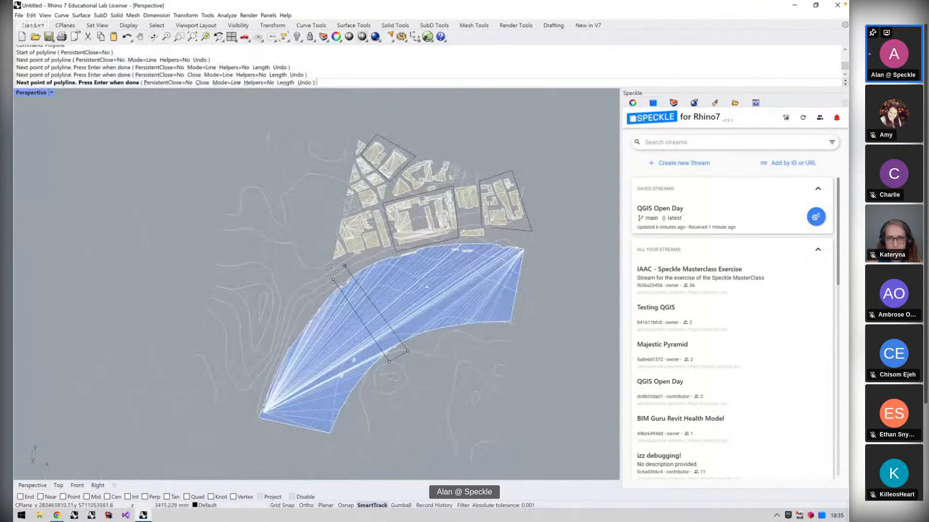
{"action": "left_click", "coordinate": [333, 280]}
Draw a second narrow closed polyline as a bridge outline, crossing the river near its eastern end
{"action": "key", "text": "Return"}
{"action": "left_click", "coordinate": [491, 237]}
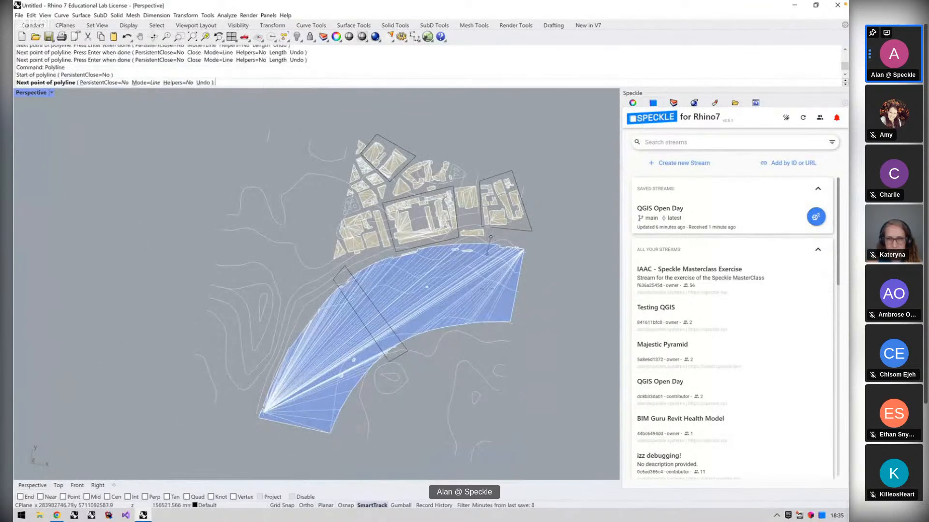
{"action": "left_click", "coordinate": [480, 338]}
{"action": "left_click", "coordinate": [500, 331]}
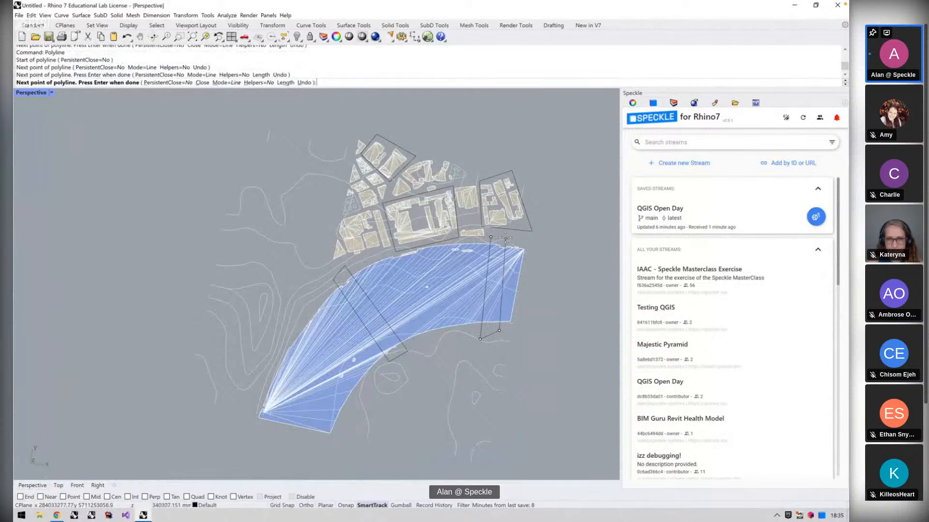
{"action": "left_click", "coordinate": [506, 238]}
{"action": "left_click", "coordinate": [491, 237]}
Create two new layers named Bridges and Zones
{"action": "scroll", "coordinate": [504, 237], "scroll_direction": "up", "scroll_amount": 3}
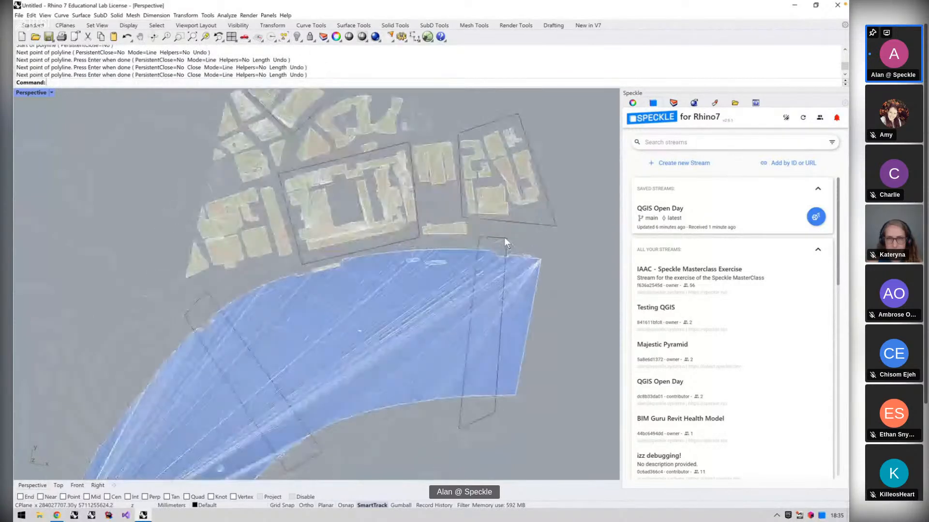
{"action": "left_click", "coordinate": [653, 103]}
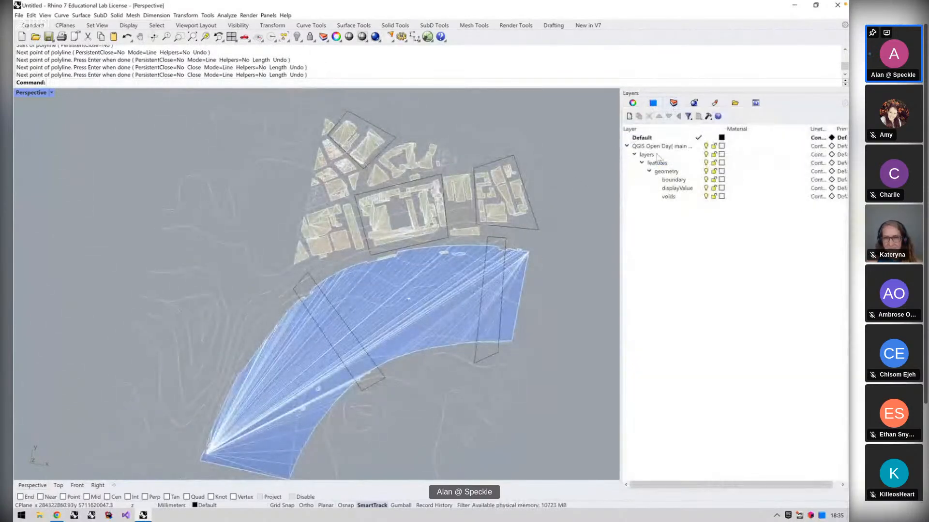
{"action": "left_click", "coordinate": [630, 117]}
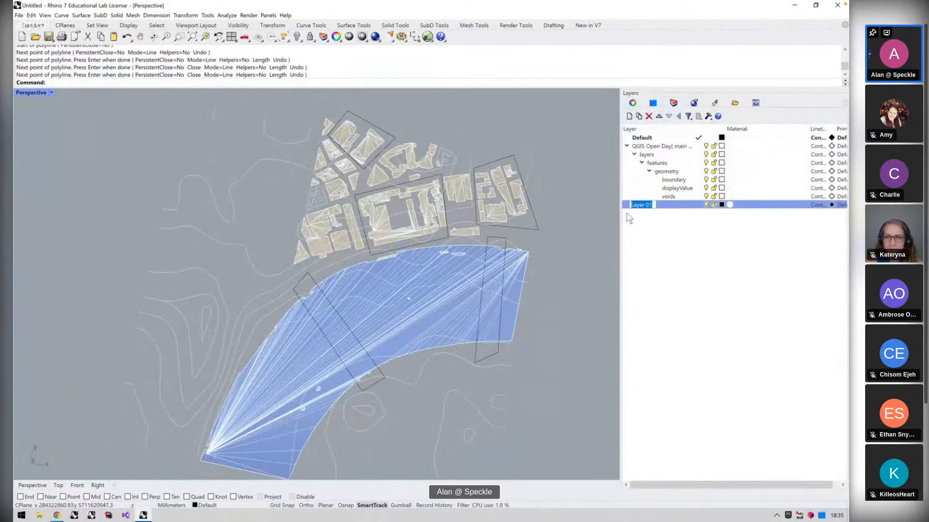
{"action": "type", "text": "Bridges"}
{"action": "key", "text": "Return"}
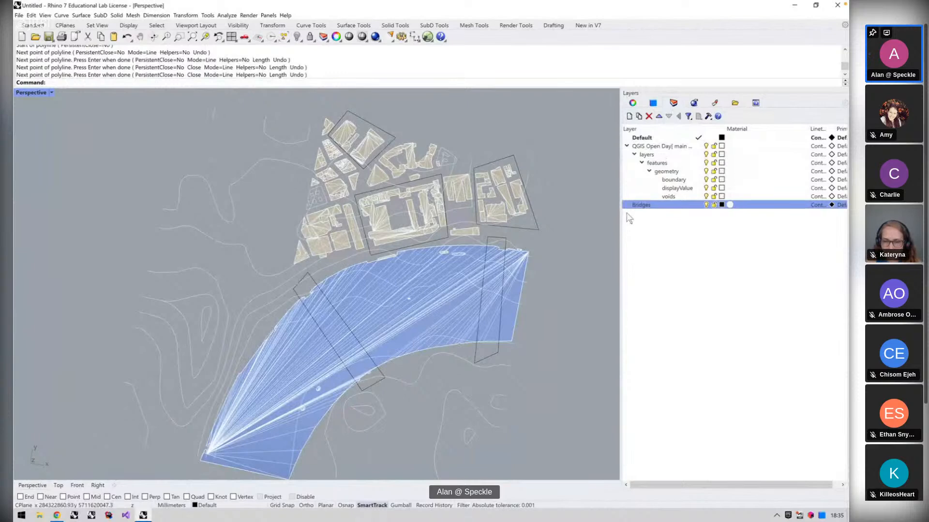
{"action": "left_click", "coordinate": [628, 117]}
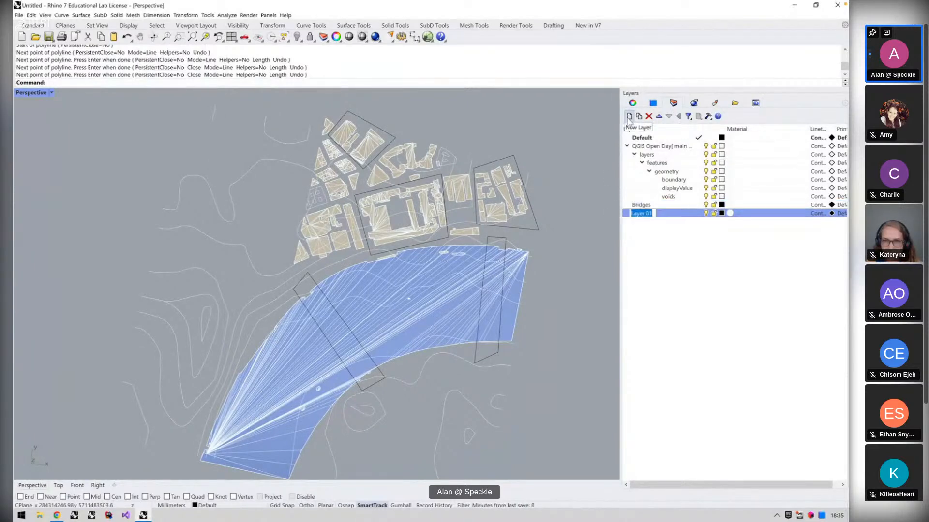
{"action": "type", "text": "Zones"}
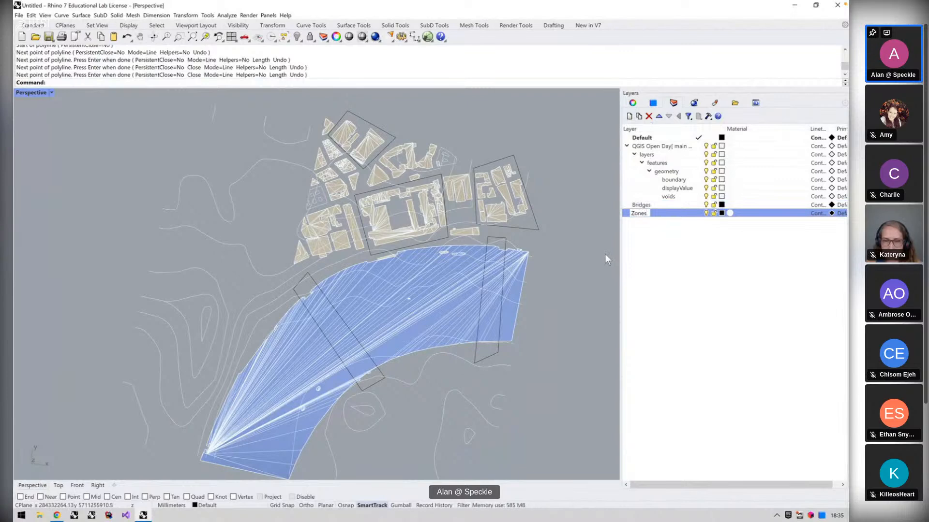
{"action": "key", "text": "Return"}
Move the three closed outlines around the building blocks to the Zones layer
{"action": "left_click", "coordinate": [489, 165]}
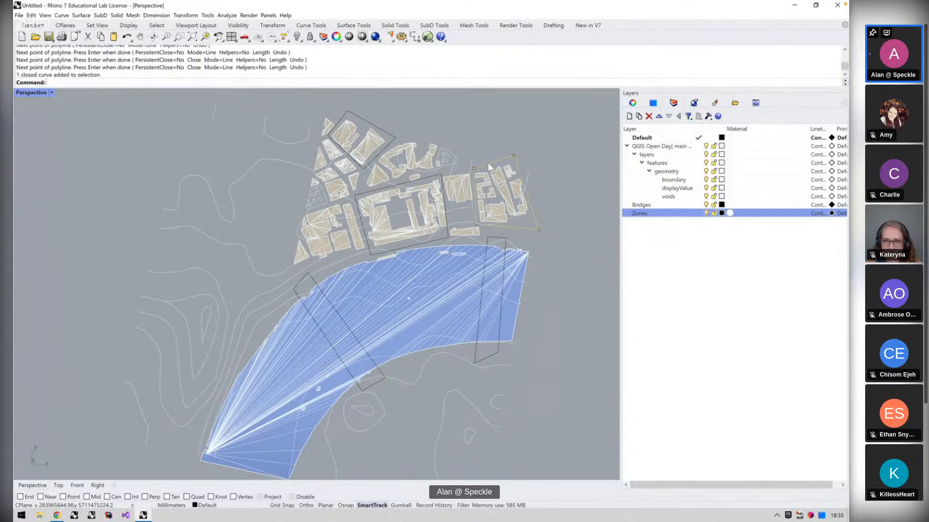
{"action": "left_click", "coordinate": [430, 176], "text": "shift"}
{"action": "left_click", "coordinate": [385, 130], "text": "shift"}
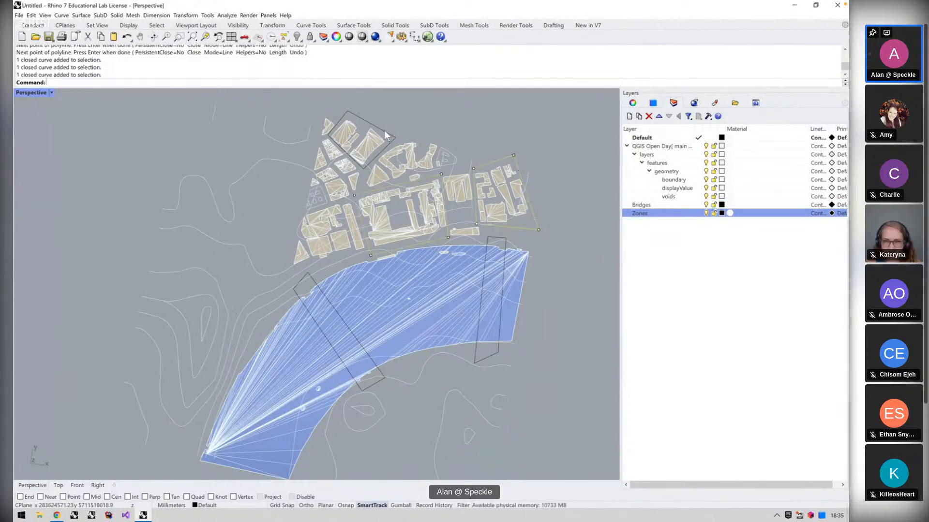
{"action": "left_click", "coordinate": [207, 506]}
{"action": "left_click", "coordinate": [220, 497]}
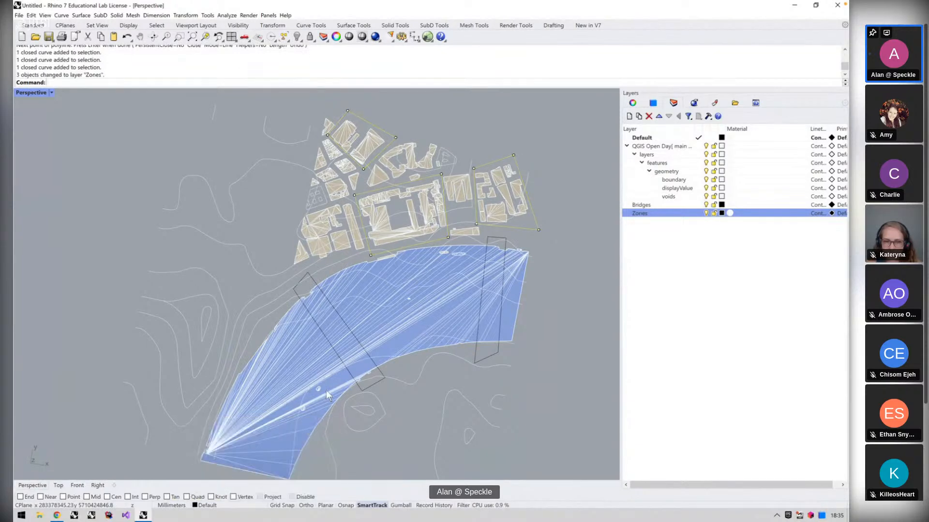
Move the two narrow outlines crossing the river to the Bridges layer and clear the selection
{"action": "left_click", "coordinate": [381, 371]}
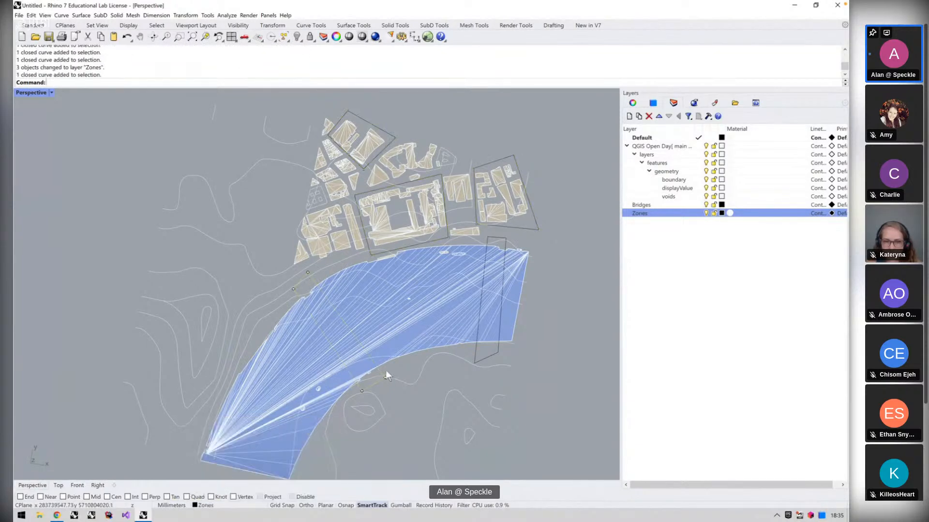
{"action": "left_click", "coordinate": [487, 356], "text": "shift"}
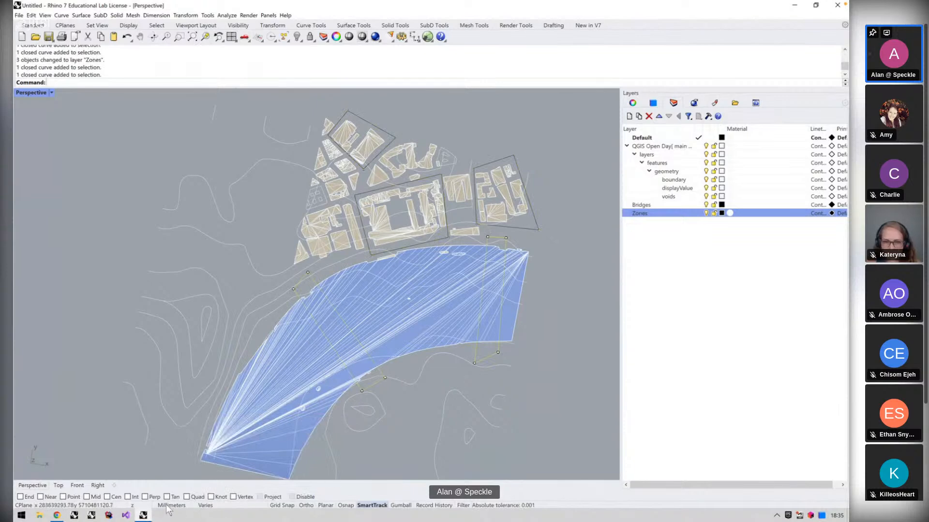
{"action": "left_click", "coordinate": [206, 505]}
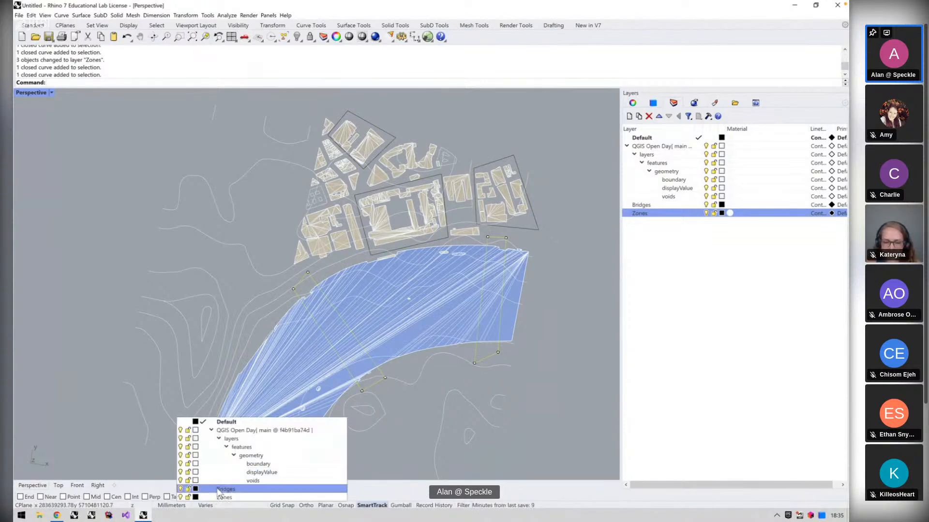
{"action": "left_click", "coordinate": [219, 489]}
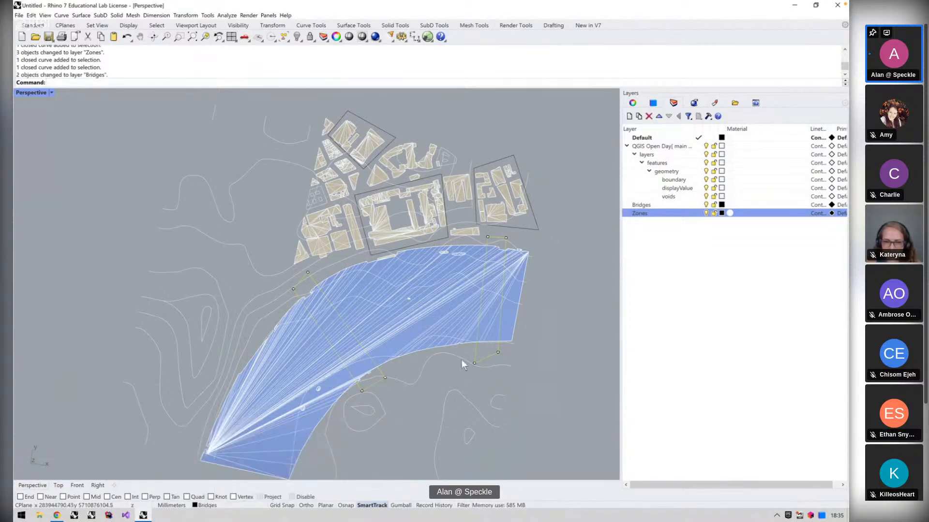
{"action": "left_click", "coordinate": [558, 317]}
{"action": "scroll", "coordinate": [456, 222], "scroll_direction": "down", "scroll_amount": 2}
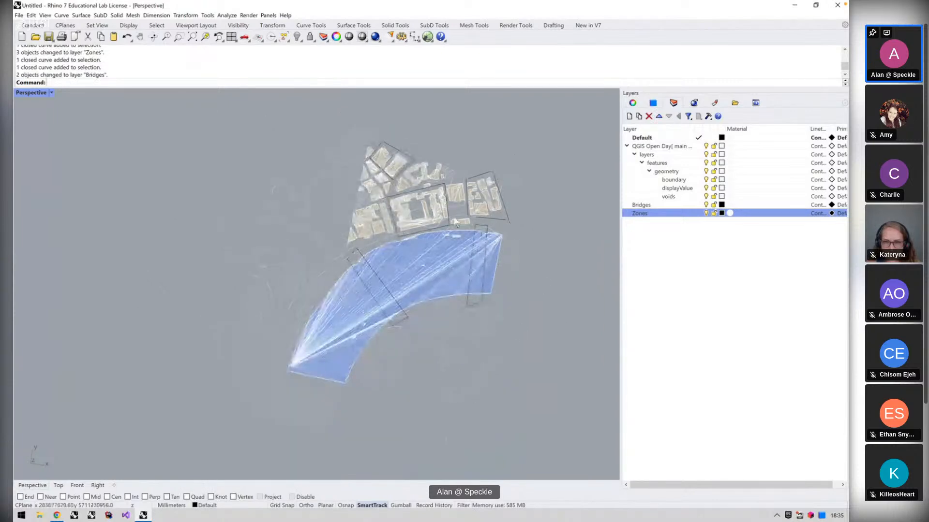
Select the three zone outlines around the building blocks and the two bridge outlines crossing the river
{"action": "scroll", "coordinate": [375, 182], "scroll_direction": "up", "scroll_amount": 2}
{"action": "scroll", "coordinate": [348, 216], "scroll_direction": "down", "scroll_amount": 2}
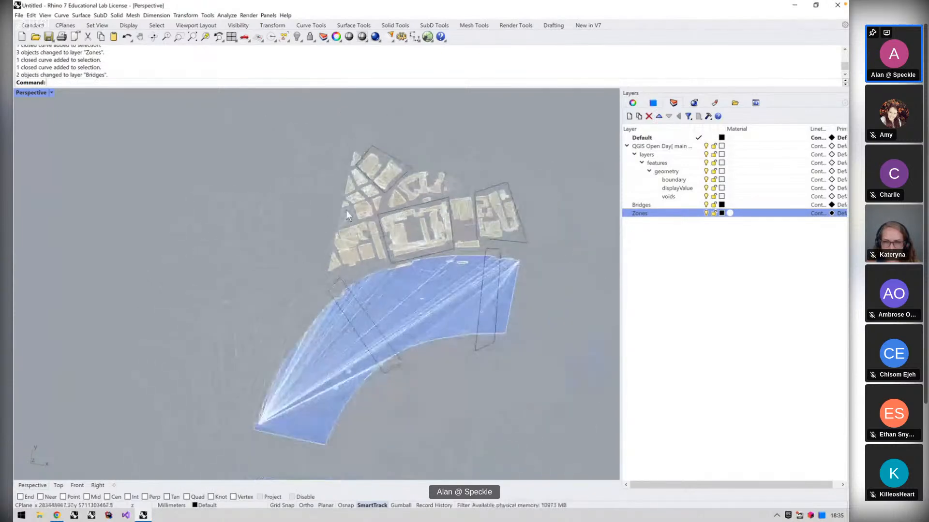
{"action": "scroll", "coordinate": [483, 203], "scroll_direction": "up", "scroll_amount": 2}
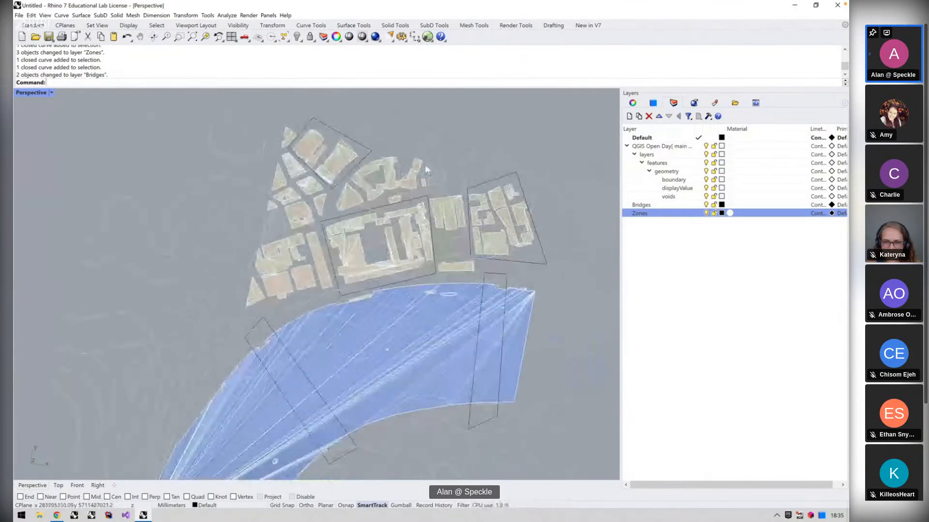
{"action": "scroll", "coordinate": [443, 186], "scroll_direction": "down", "scroll_amount": 2}
{"action": "scroll", "coordinate": [440, 184], "scroll_direction": "up", "scroll_amount": 2}
{"action": "scroll", "coordinate": [440, 183], "scroll_direction": "down", "scroll_amount": 1}
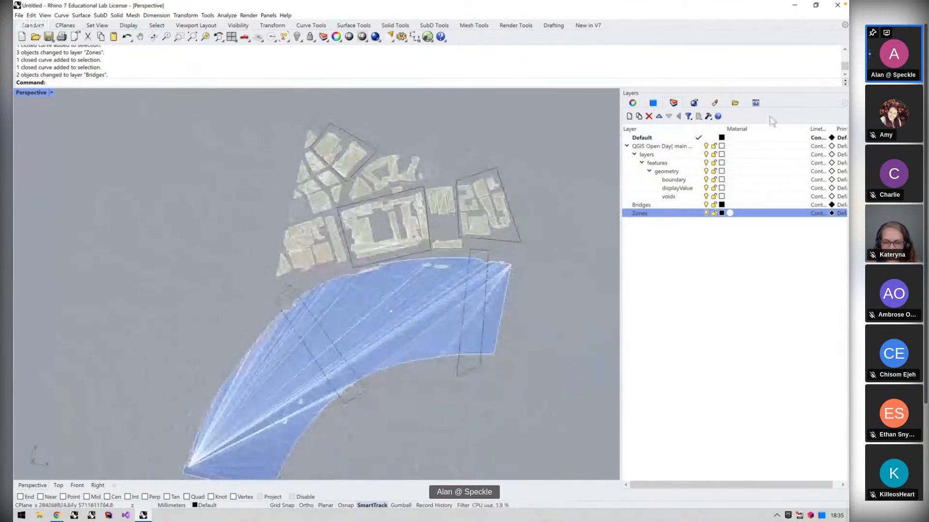
{"action": "left_click", "coordinate": [296, 292]}
{"action": "left_click", "coordinate": [355, 266]}
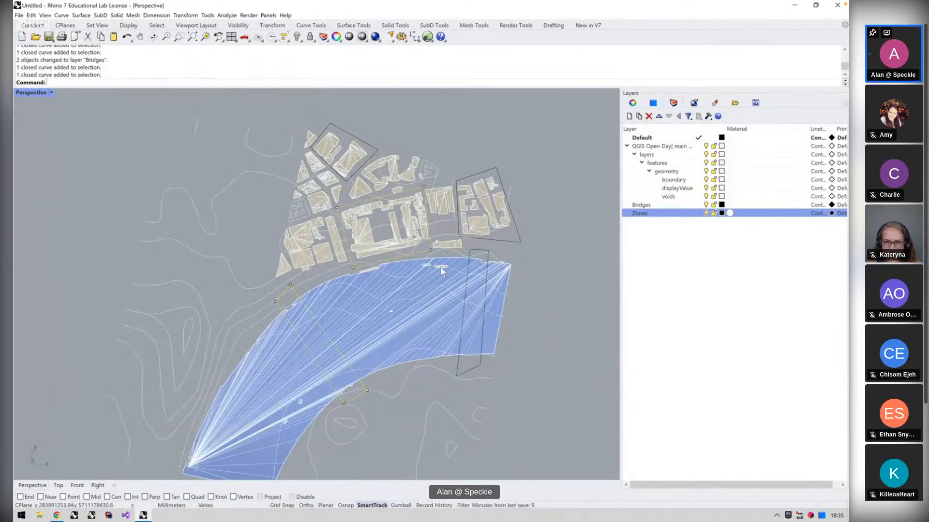
{"action": "left_click", "coordinate": [479, 242]}
{"action": "left_click", "coordinate": [480, 253]}
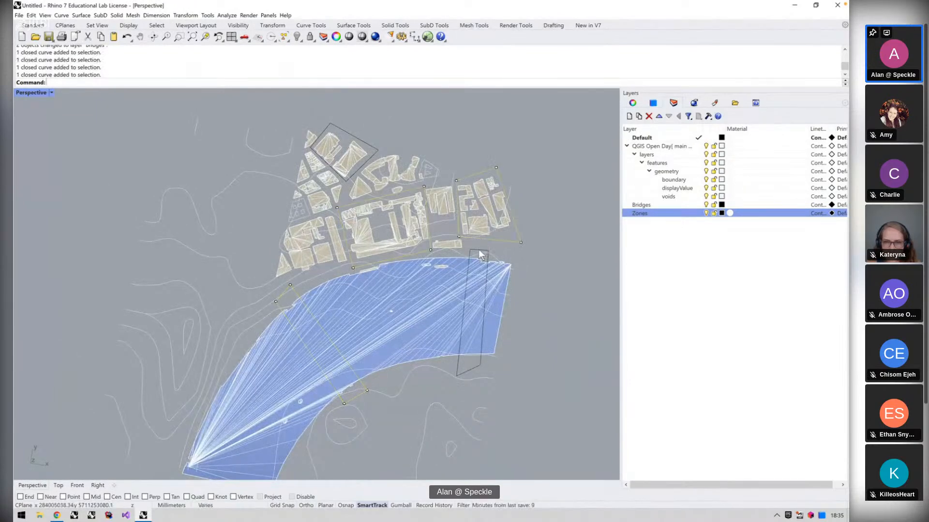
{"action": "left_click", "coordinate": [361, 141]}
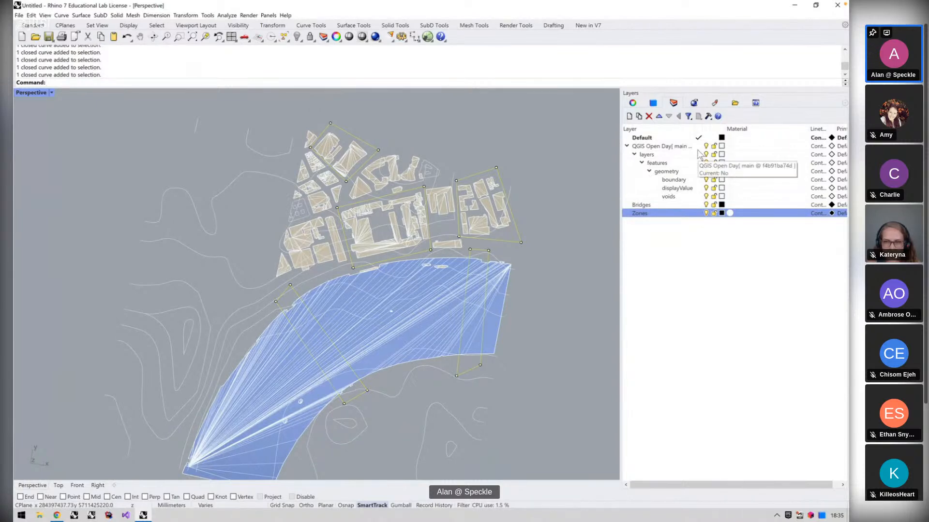
Open the QGIS Open Day stream in the Speckle connector with the selected outlines ready to send
{"action": "left_click", "coordinate": [652, 103]}
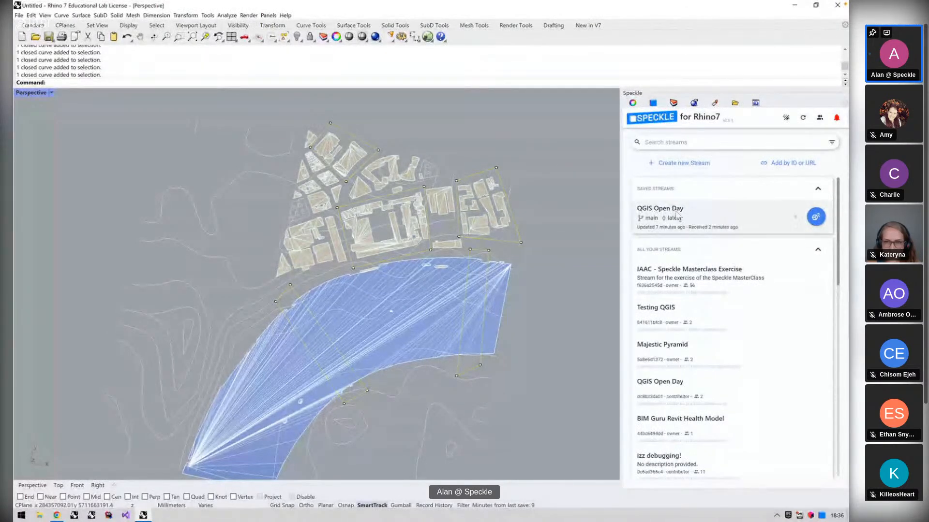
{"action": "left_click", "coordinate": [816, 218]}
{"action": "scroll", "coordinate": [629, 362], "scroll_direction": "down", "scroll_amount": 1}
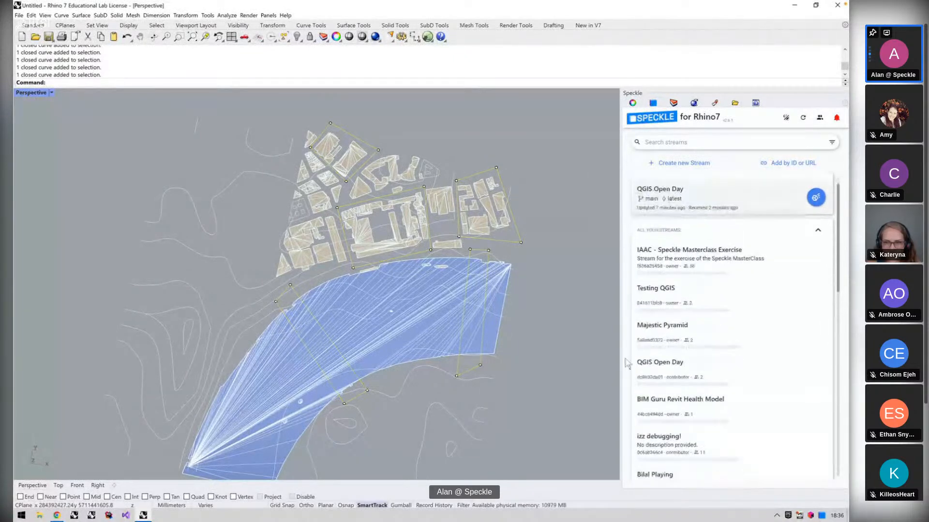
{"action": "left_click", "coordinate": [664, 369]}
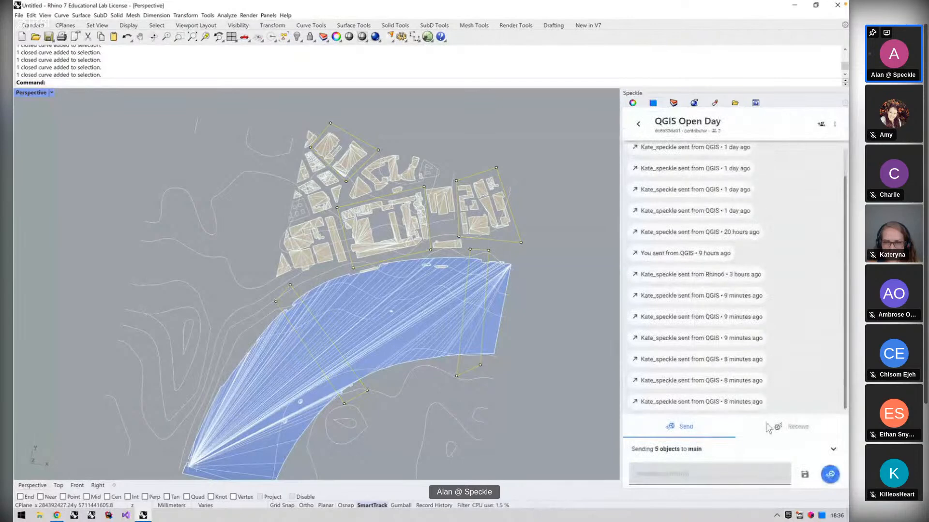
Set the target branch to zoning and send the selected outlines to the stream
{"action": "left_click", "coordinate": [775, 450]}
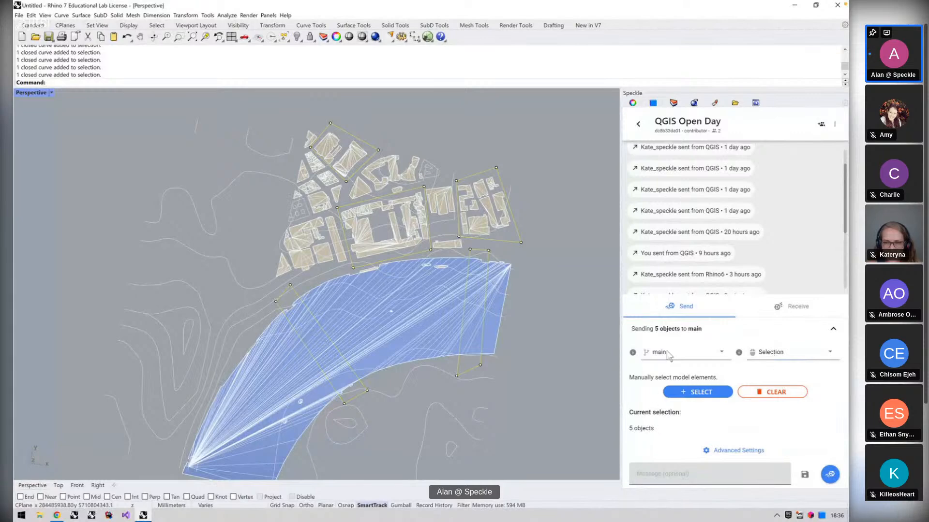
{"action": "left_click", "coordinate": [682, 352]}
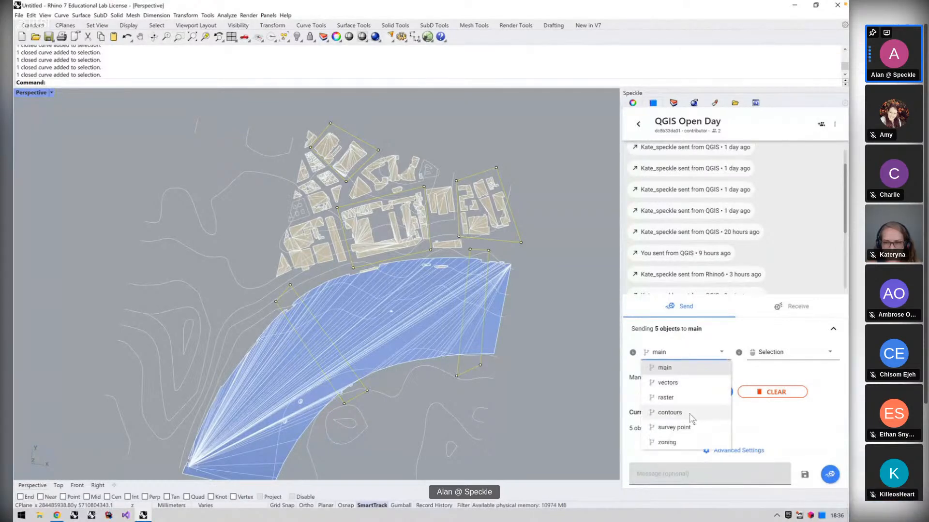
{"action": "left_click", "coordinate": [666, 443]}
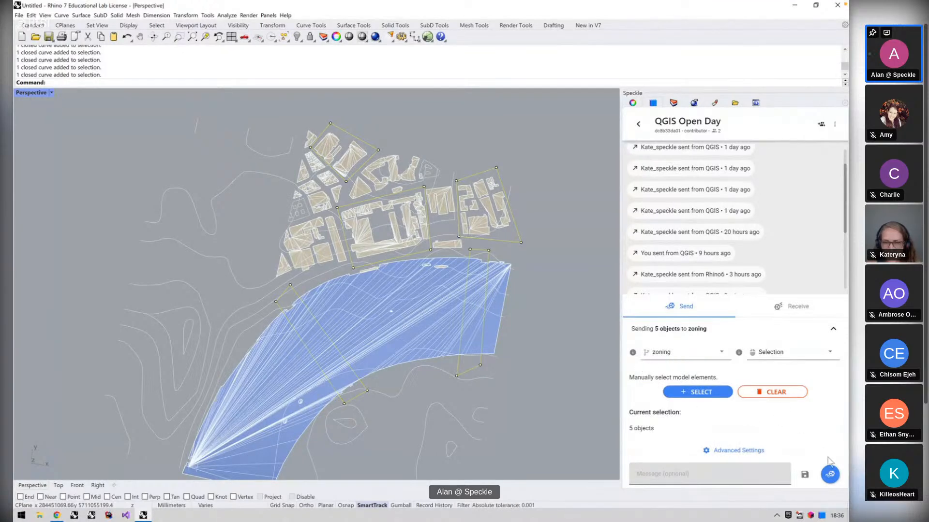
{"action": "left_click", "coordinate": [829, 473]}
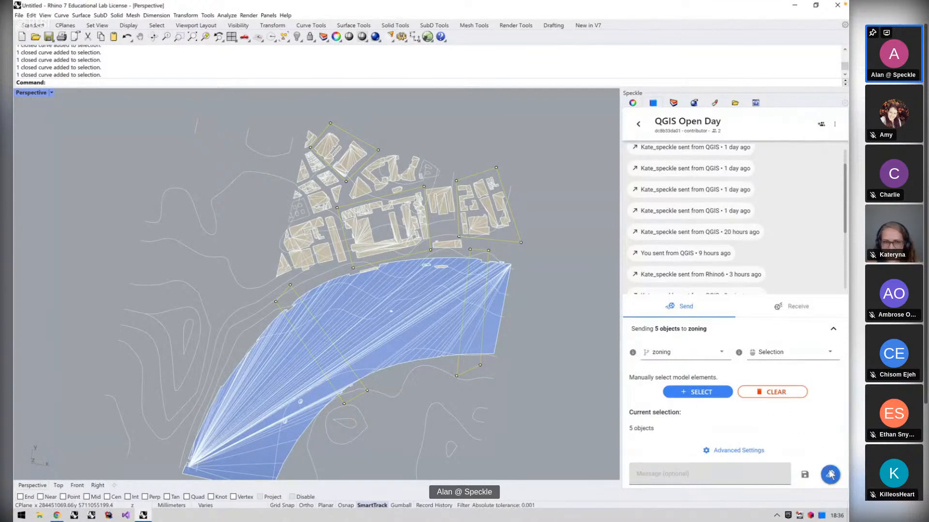
Open the sent zoning commit in the Speckle web viewer and inspect the outlines by zooming and orbiting
{"action": "left_click", "coordinate": [712, 282]}
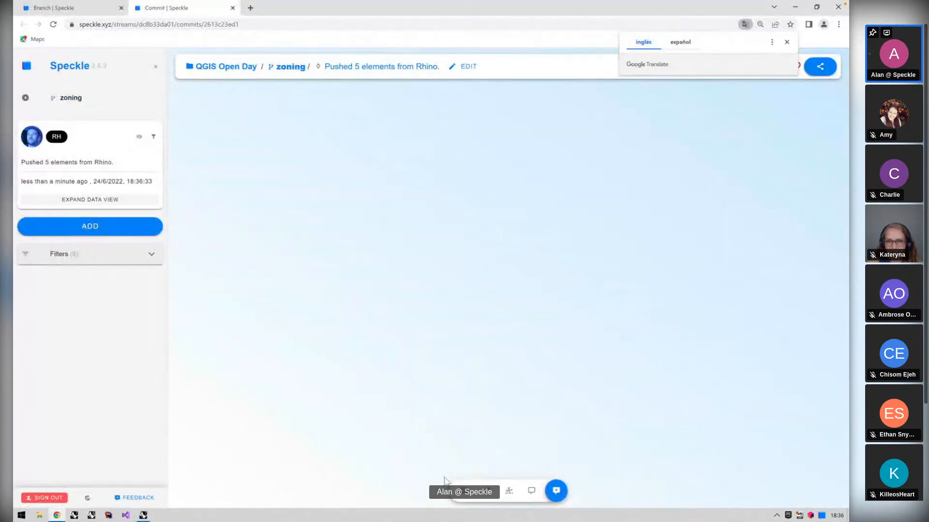
{"action": "left_click", "coordinate": [486, 491]}
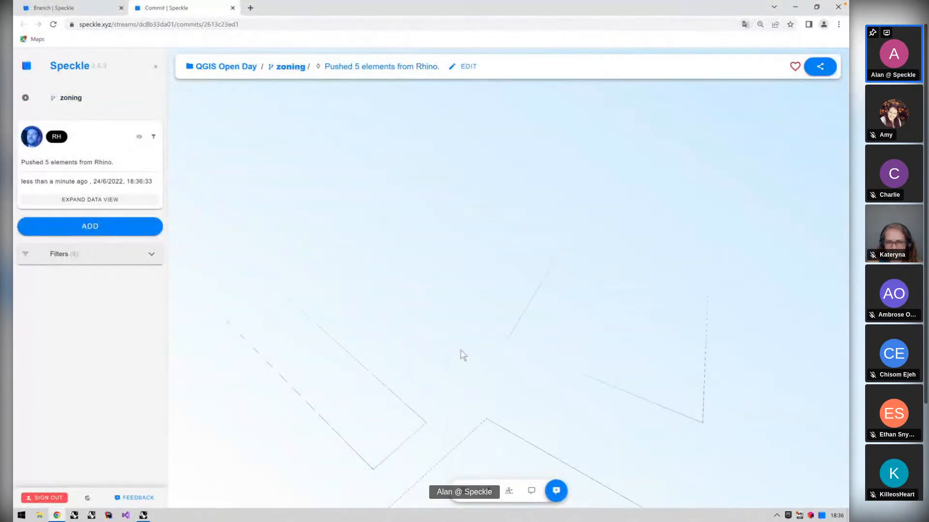
{"action": "scroll", "coordinate": [472, 296], "scroll_direction": "up", "scroll_amount": 4}
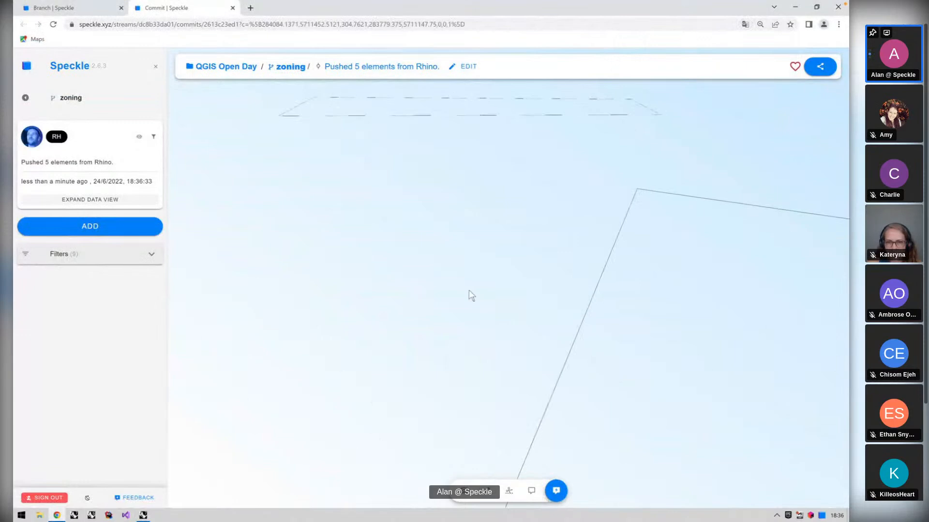
{"action": "left_click_drag", "start_coordinate": [517, 226], "coordinate": [527, 333]}
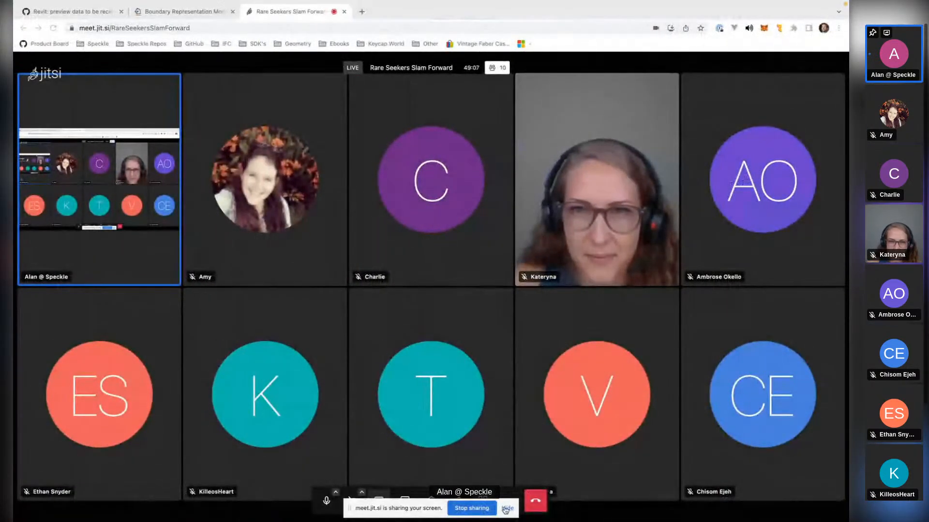
Switch to the Jitsi meeting, hide the screen-sharing notice and end the current screen share
{"action": "left_click", "coordinate": [506, 508]}
{"action": "left_click", "coordinate": [379, 502]}
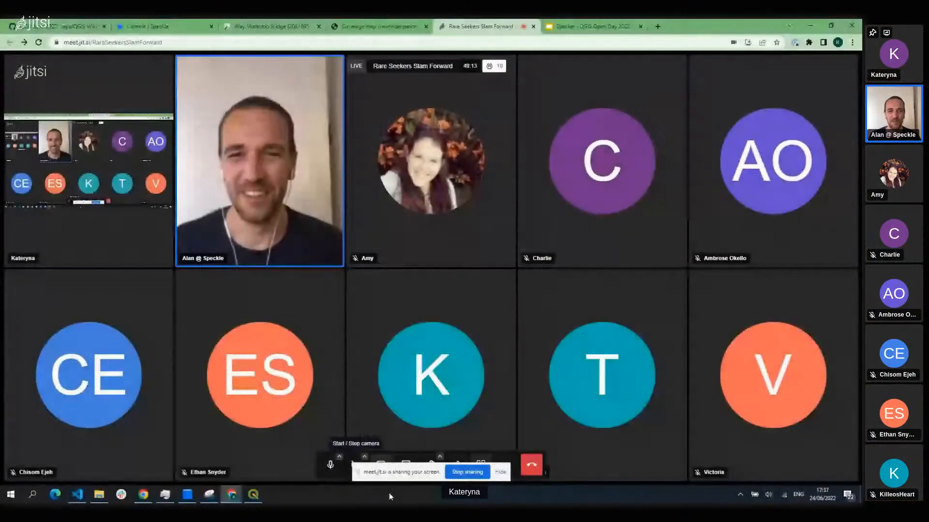
Switch to the QGIS project, minimizing the meeting's browser window to show the river map
{"action": "left_click", "coordinate": [255, 498]}
{"action": "left_click_drag", "start_coordinate": [397, 469], "coordinate": [424, 378]}
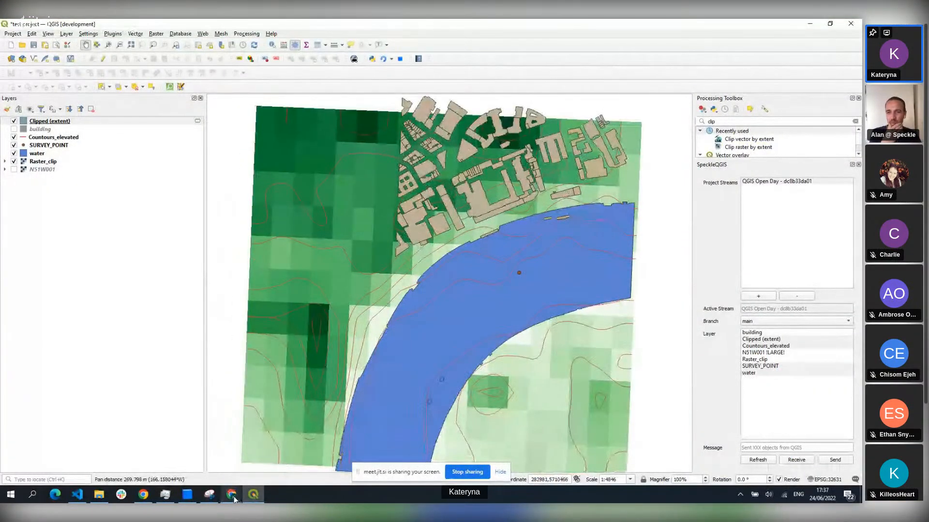
{"action": "mouse_move", "coordinate": [234, 499]}
{"action": "left_click", "coordinate": [309, 465]}
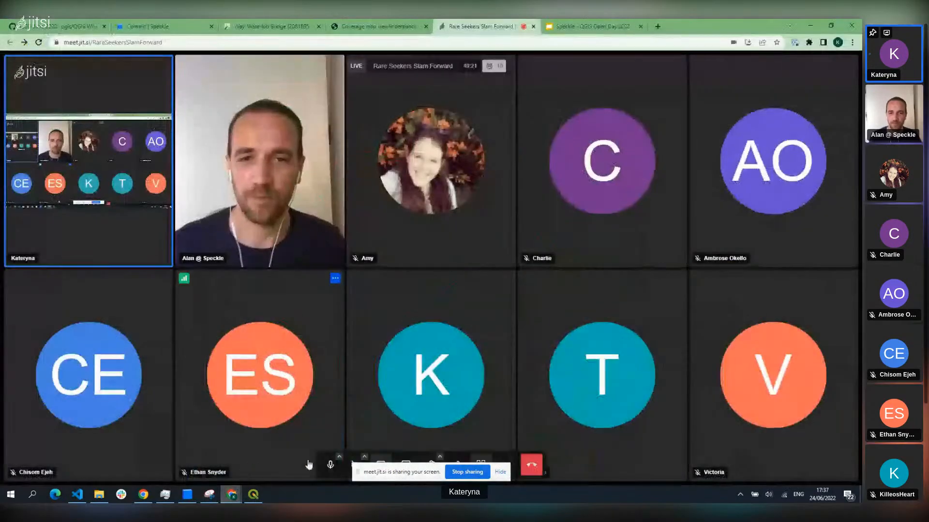
{"action": "left_click", "coordinate": [232, 495]}
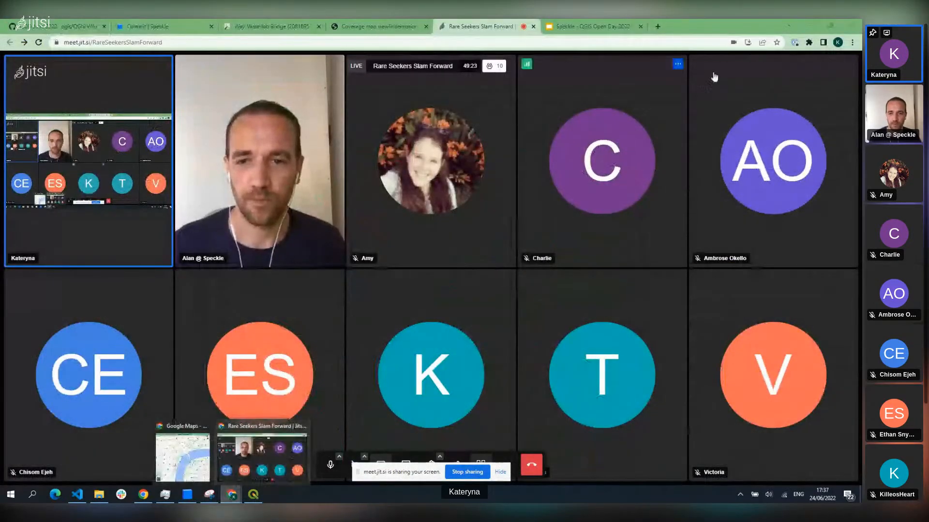
{"action": "left_click", "coordinate": [808, 24]}
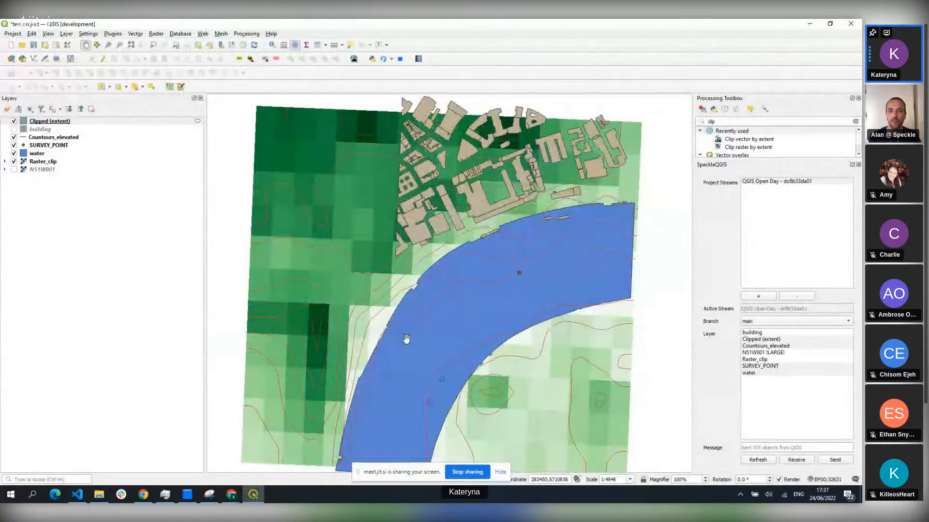
{"action": "left_click_drag", "start_coordinate": [406, 338], "coordinate": [408, 325]}
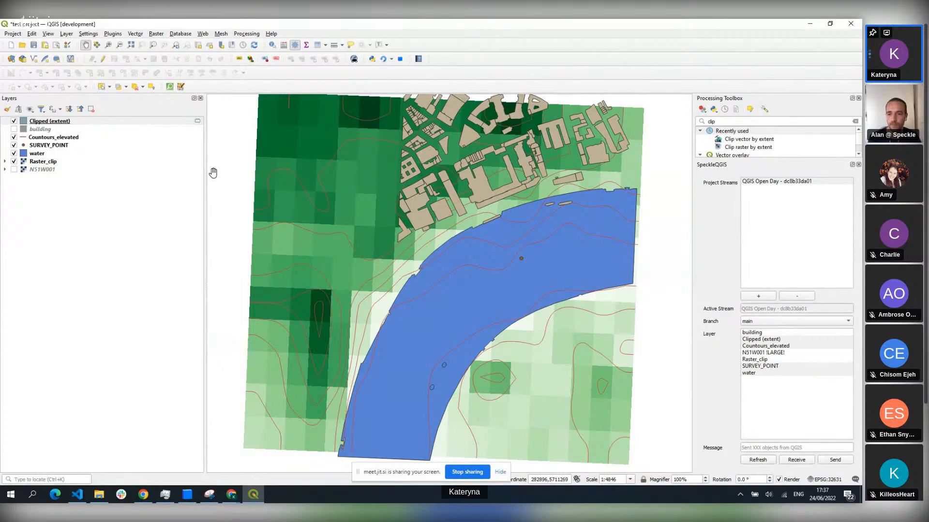
Receive the zoning branch of the QGIS Open Day stream into the QGIS project
{"action": "left_click", "coordinate": [777, 182]}
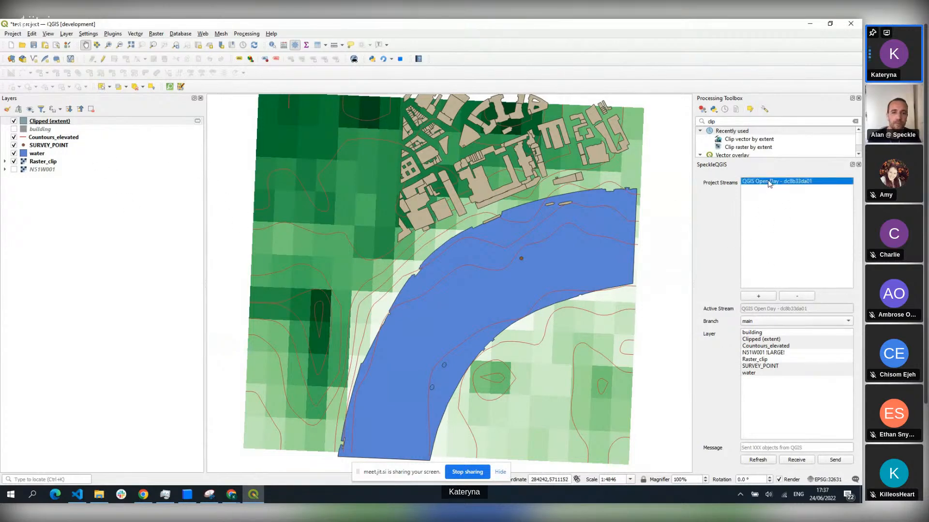
{"action": "left_click", "coordinate": [759, 321]}
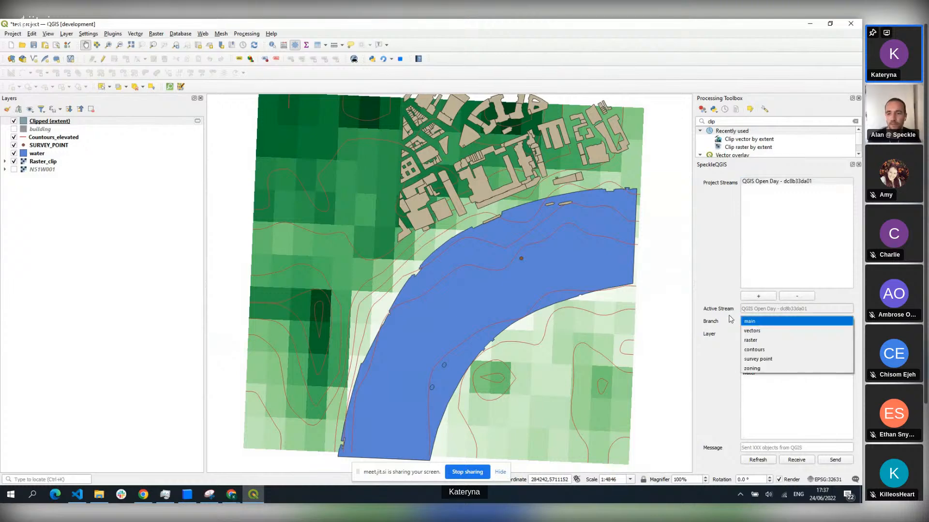
{"action": "left_click", "coordinate": [769, 370]}
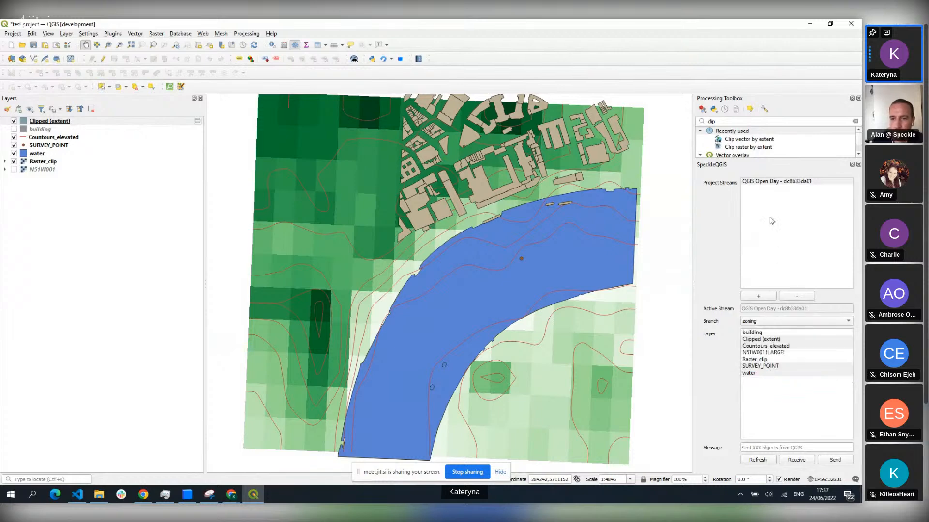
{"action": "left_click", "coordinate": [775, 181]}
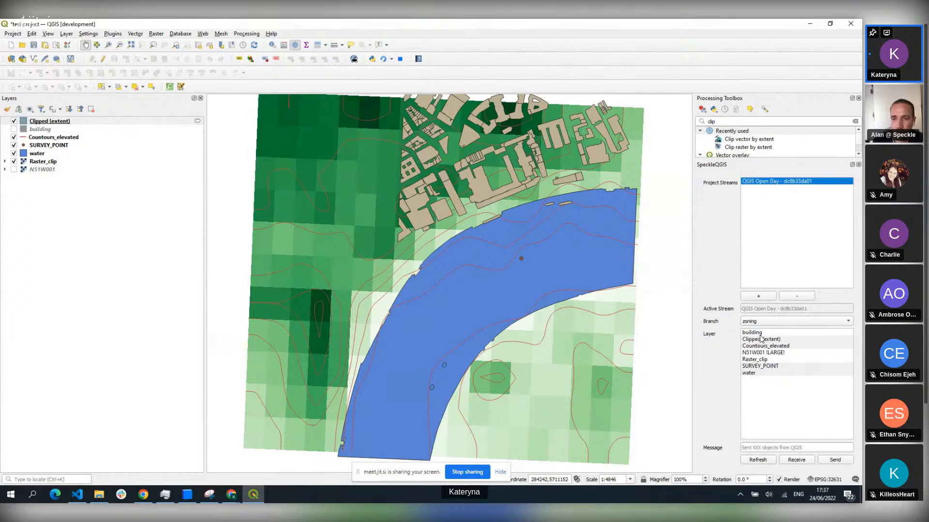
{"action": "left_click", "coordinate": [767, 389]}
{"action": "left_click", "coordinate": [772, 278]}
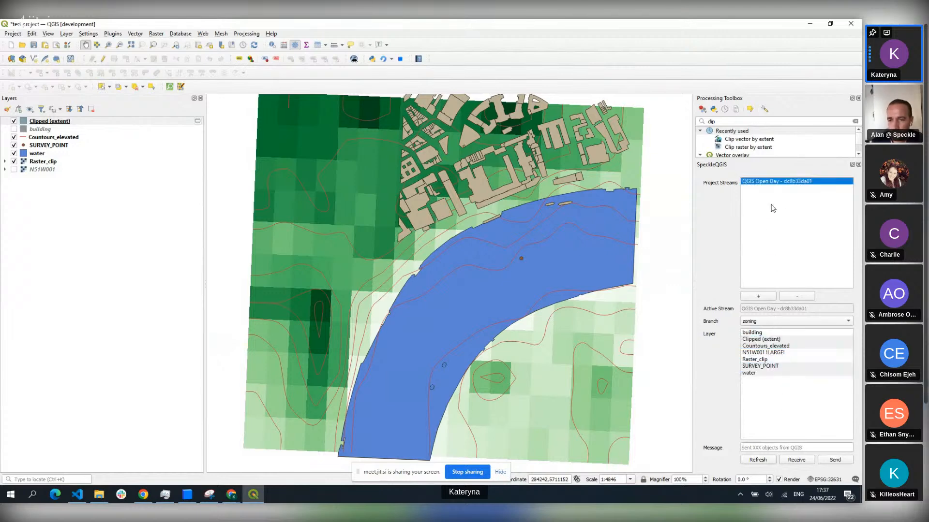
{"action": "left_click", "coordinate": [796, 461]}
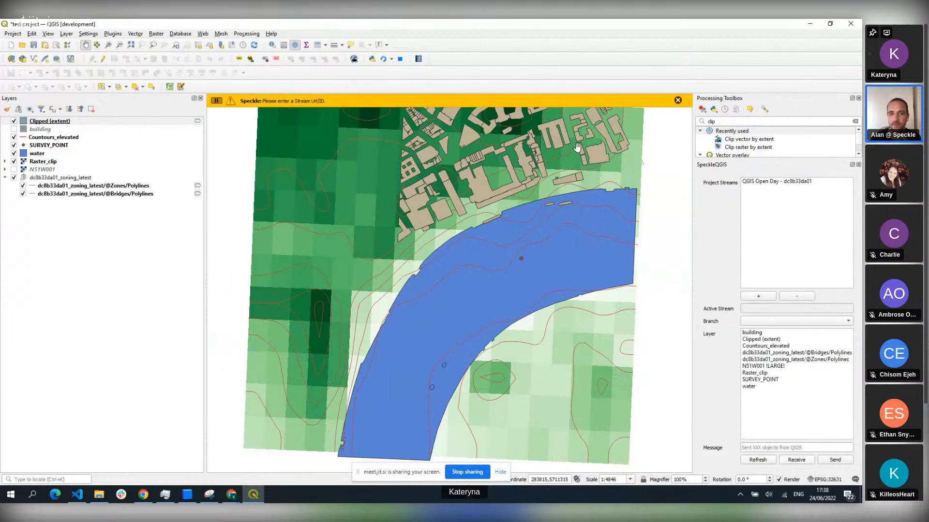
Dismiss the Speckle warning and receive the main branch of the QGIS Open Day stream
{"action": "left_click", "coordinate": [678, 100]}
{"action": "left_click", "coordinate": [771, 183]}
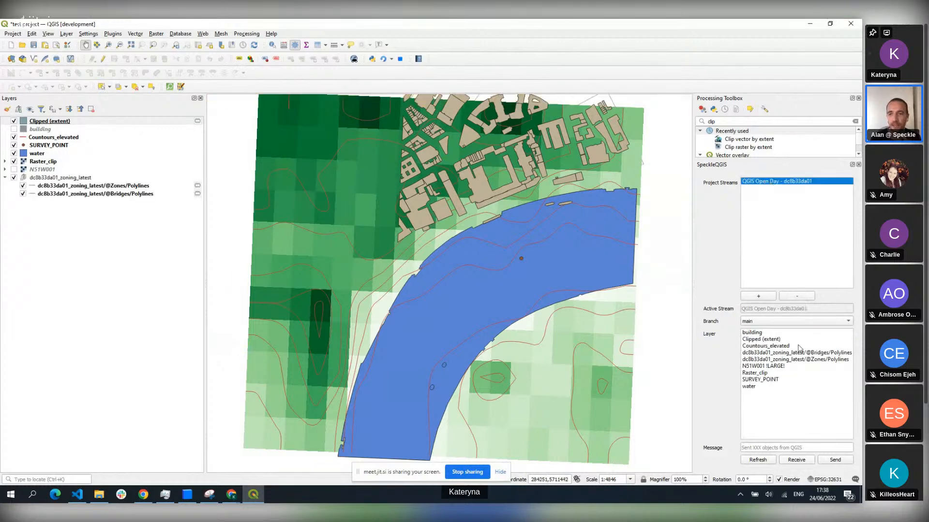
{"action": "left_click", "coordinate": [805, 462]}
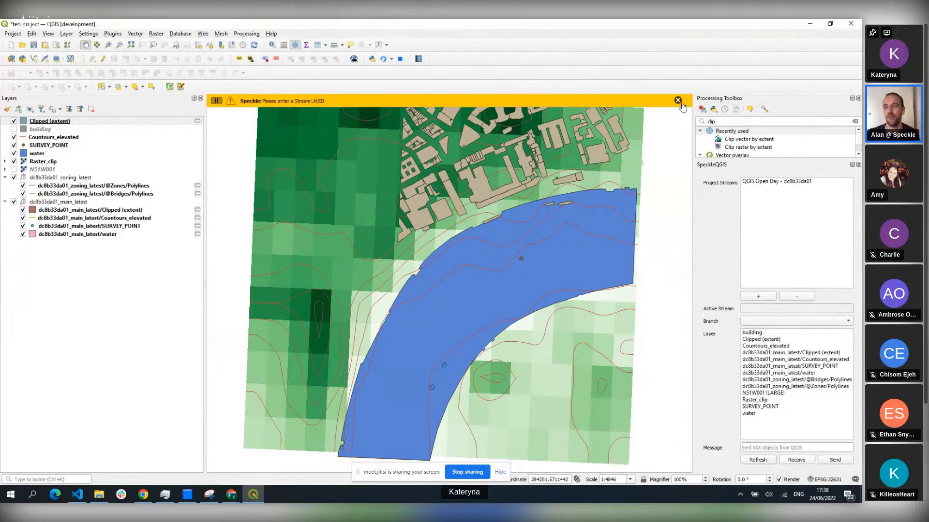
Hide the original water and Raster_clip layers and select the layer group received from the main branch
{"action": "left_click", "coordinate": [14, 153]}
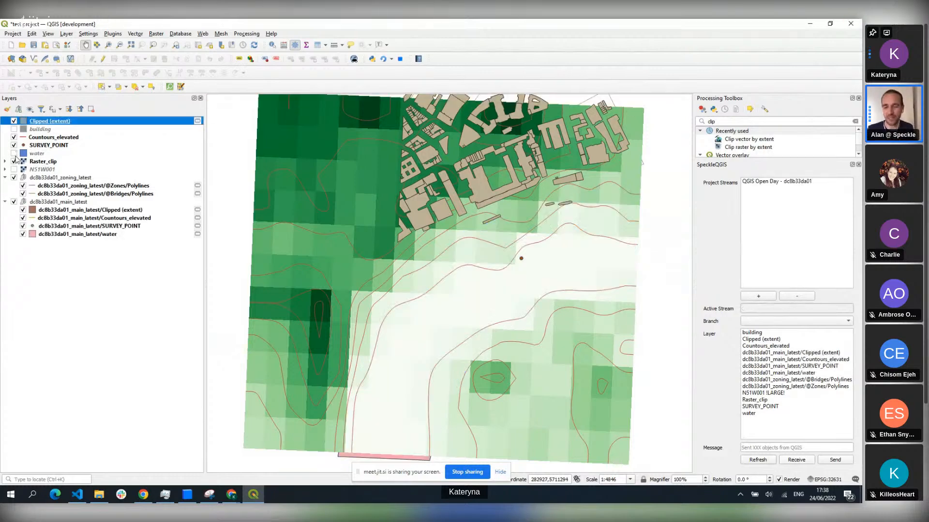
{"action": "left_click", "coordinate": [14, 162]}
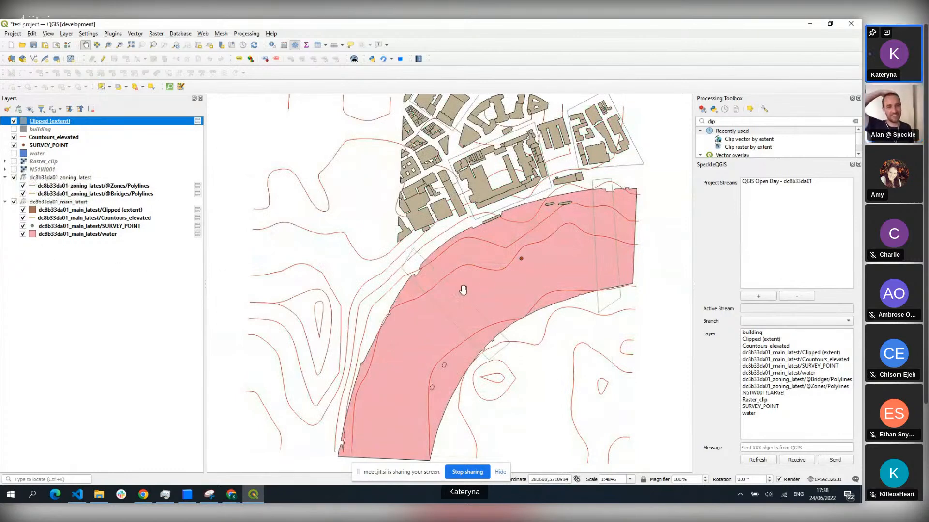
{"action": "left_click_drag", "start_coordinate": [493, 280], "coordinate": [467, 320]}
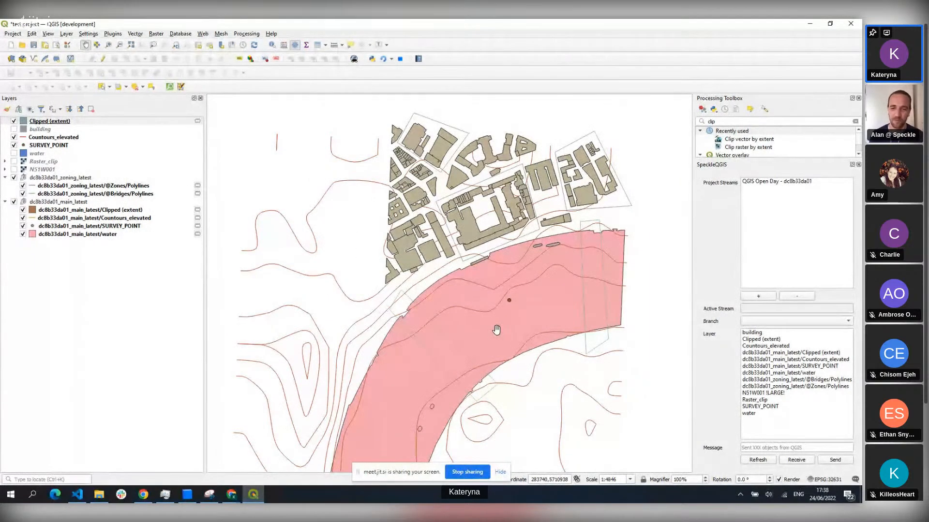
{"action": "left_click_drag", "start_coordinate": [496, 329], "coordinate": [511, 319]}
{"action": "left_click", "coordinate": [50, 209]}
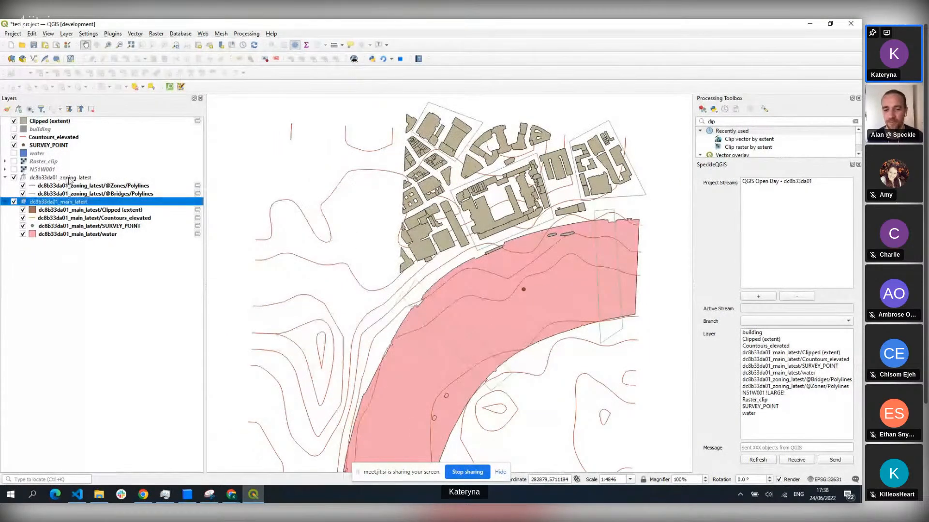
Compare the layer groups received from the zoning and main branches, and hide the main-branch group
{"action": "left_click", "coordinate": [70, 179]}
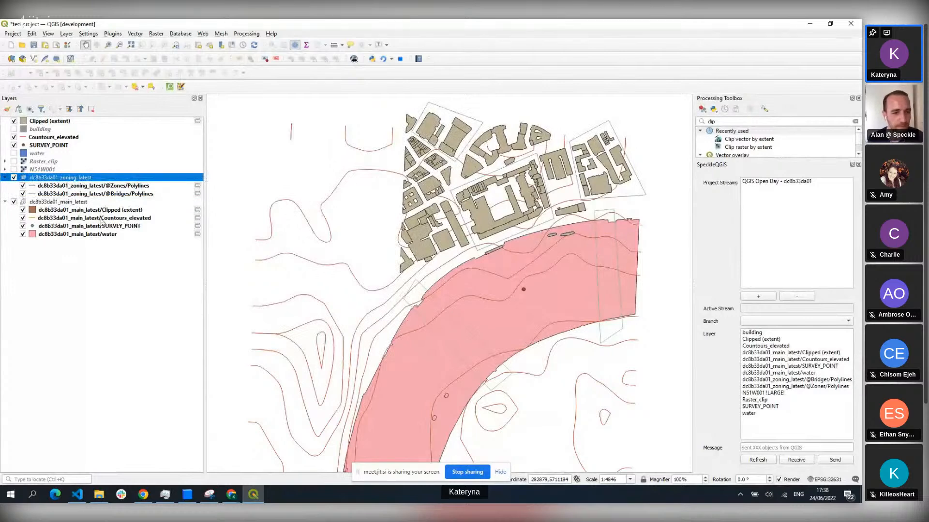
{"action": "left_click", "coordinate": [73, 203]}
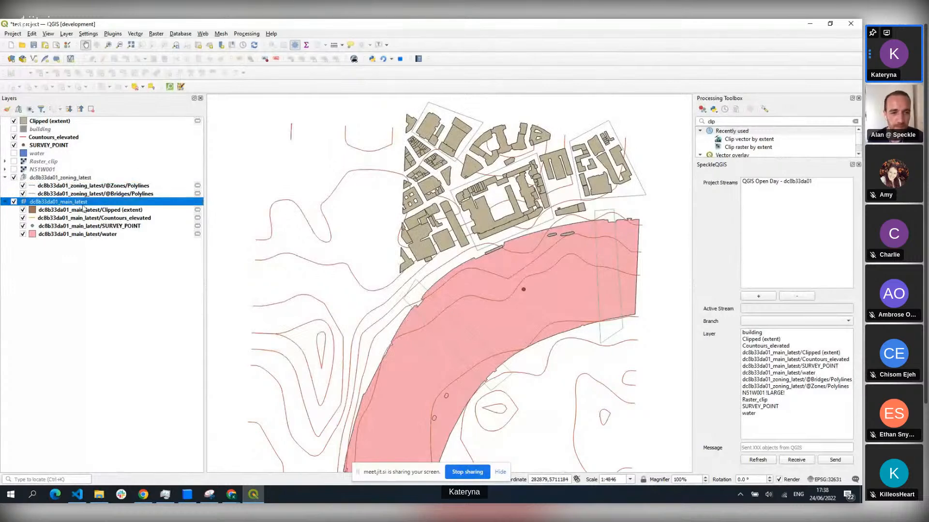
{"action": "left_click", "coordinate": [80, 178]}
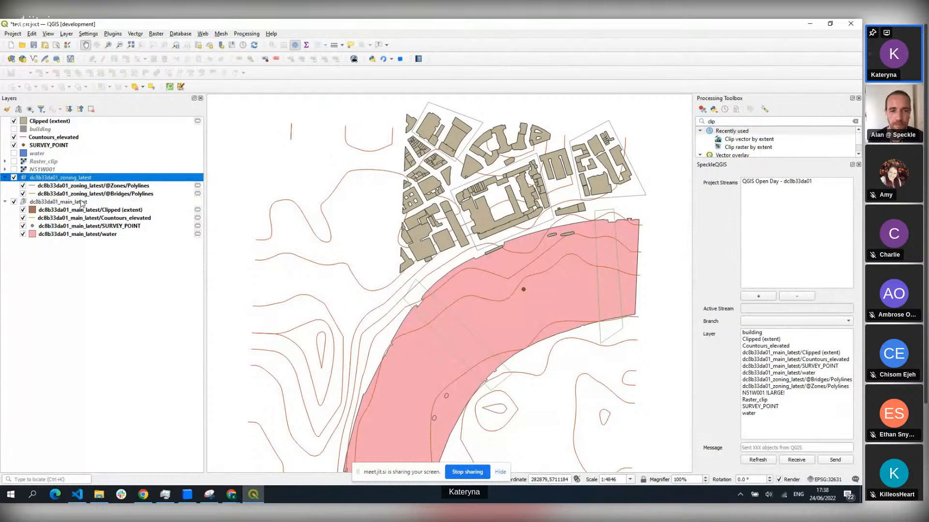
{"action": "left_click", "coordinate": [82, 203]}
{"action": "left_click", "coordinate": [783, 320]}
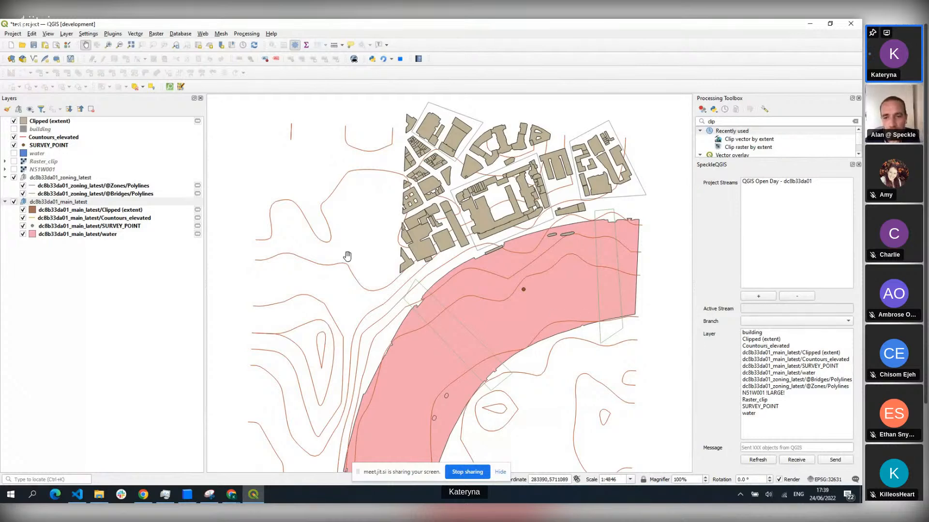
{"action": "left_click", "coordinate": [14, 202]}
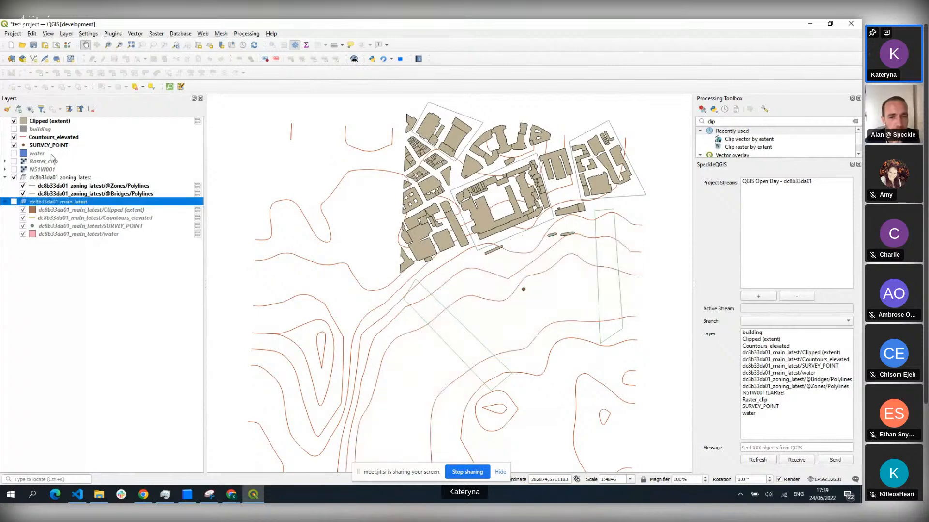
{"action": "left_click", "coordinate": [68, 178]}
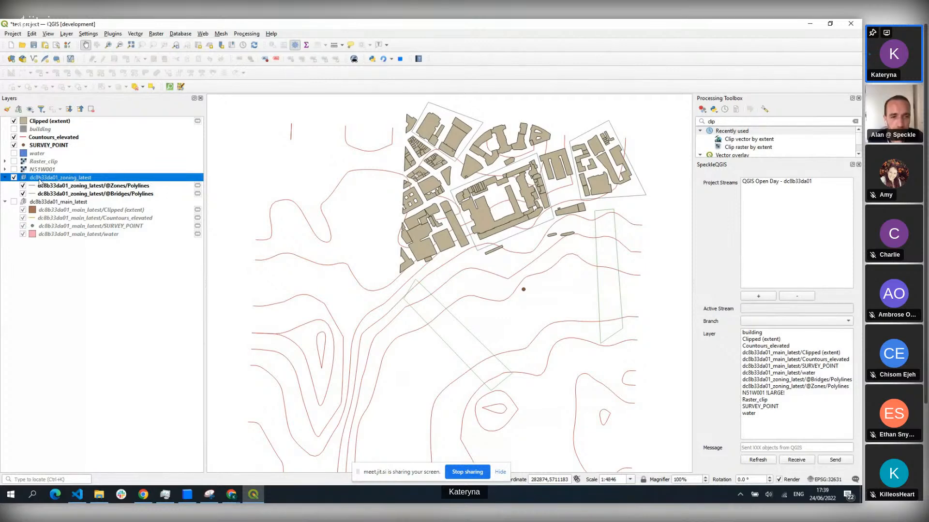
{"action": "left_click", "coordinate": [99, 188]}
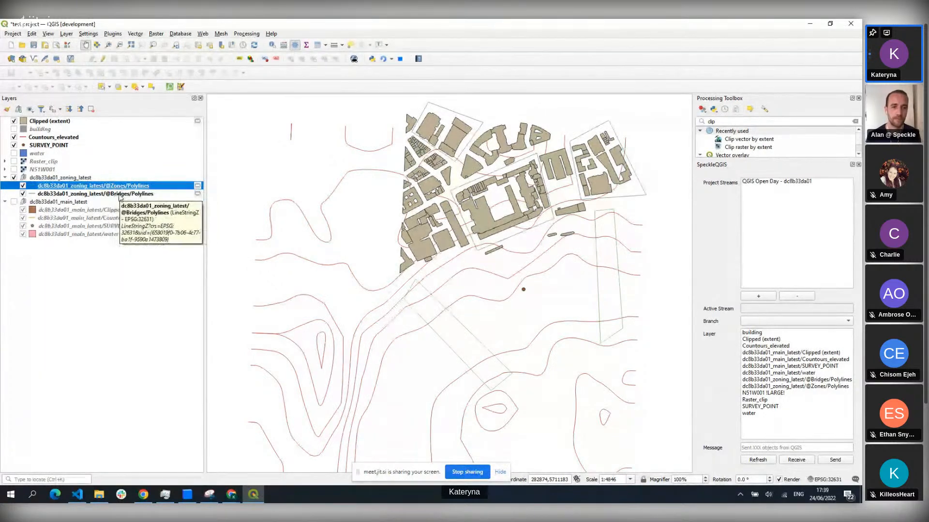
{"action": "left_click", "coordinate": [120, 195]}
{"action": "left_click", "coordinate": [120, 188]}
{"action": "left_click", "coordinate": [119, 195]}
{"action": "left_click", "coordinate": [119, 187]}
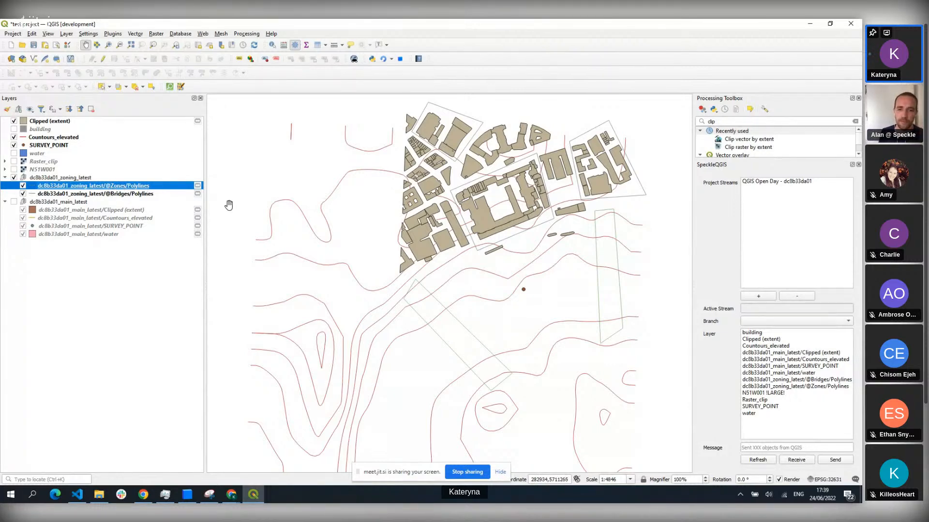
{"action": "left_click_drag", "start_coordinate": [541, 269], "coordinate": [467, 253]}
{"action": "scroll", "coordinate": [471, 261], "scroll_direction": "up", "scroll_amount": 1}
{"action": "scroll", "coordinate": [475, 218], "scroll_direction": "down", "scroll_amount": 1}
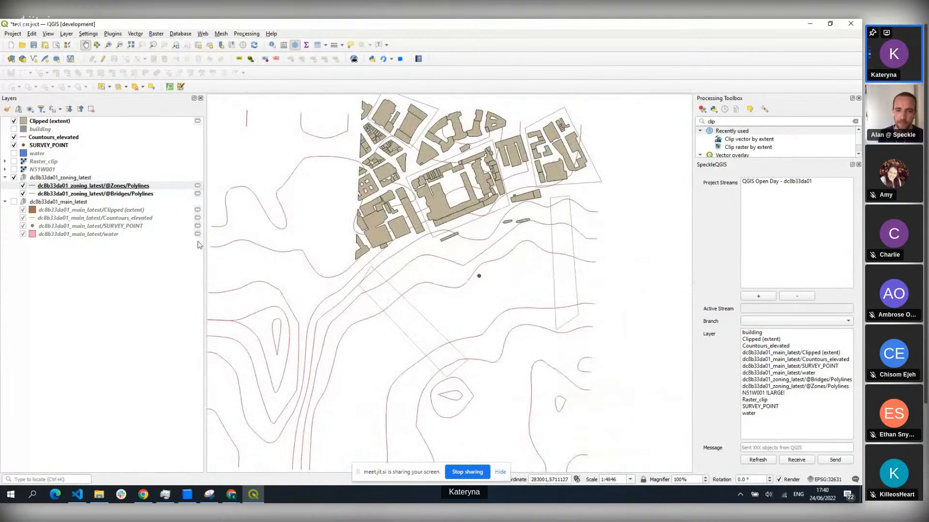
{"action": "left_click", "coordinate": [138, 187]}
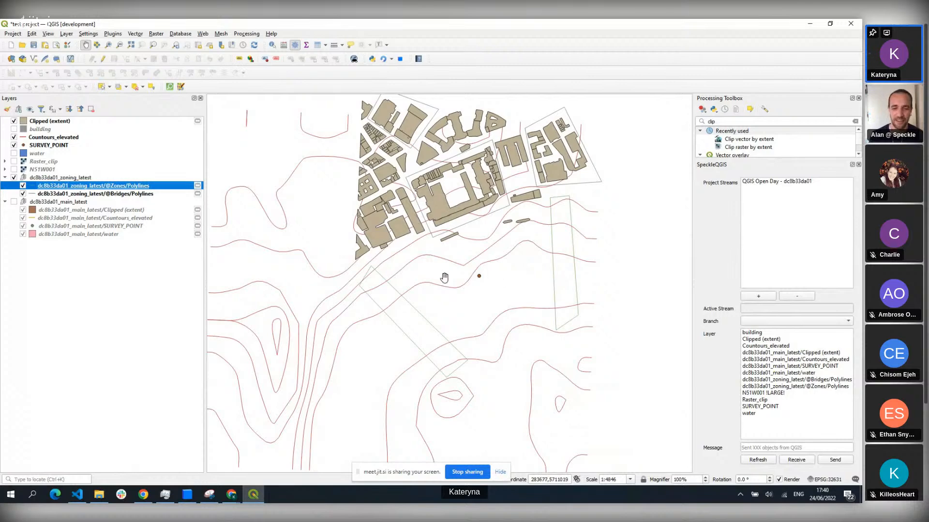
{"action": "left_click", "coordinate": [466, 477]}
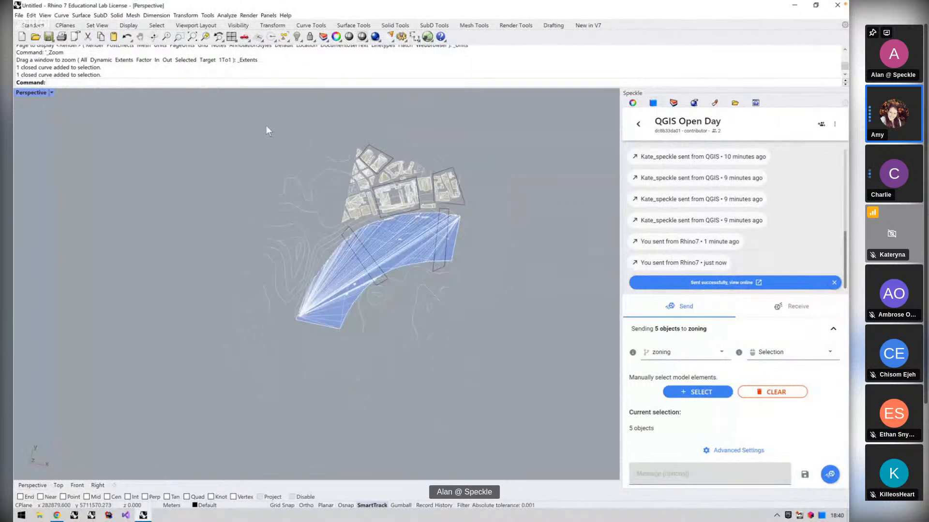
In Rhino 7, window-select the whole model, clear the selection, and return to the Speckle stream list
{"action": "left_click_drag", "start_coordinate": [503, 146], "coordinate": [189, 332]}
{"action": "left_click", "coordinate": [452, 382]}
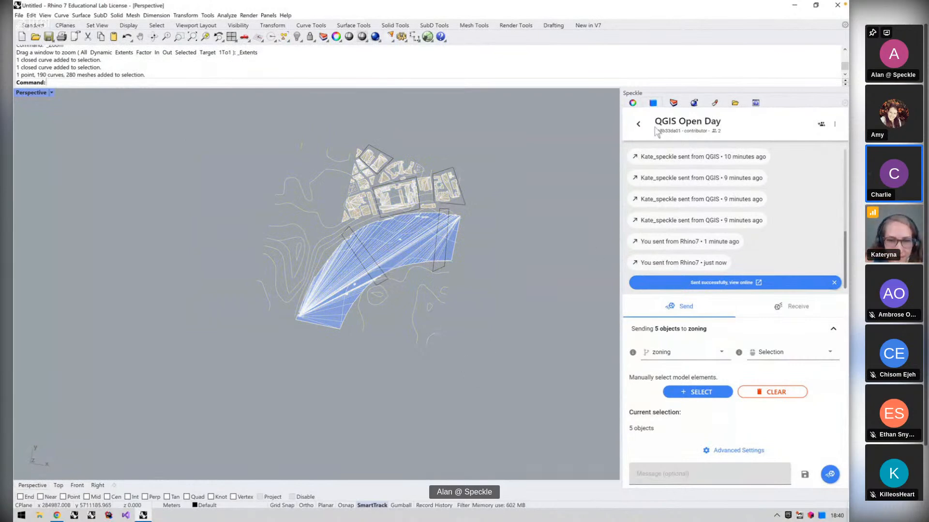
{"action": "left_click", "coordinate": [637, 127]}
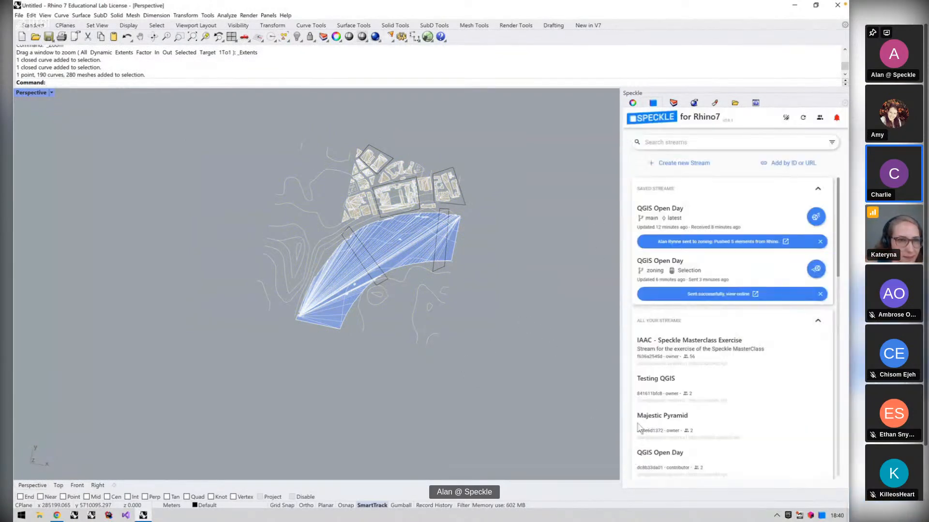